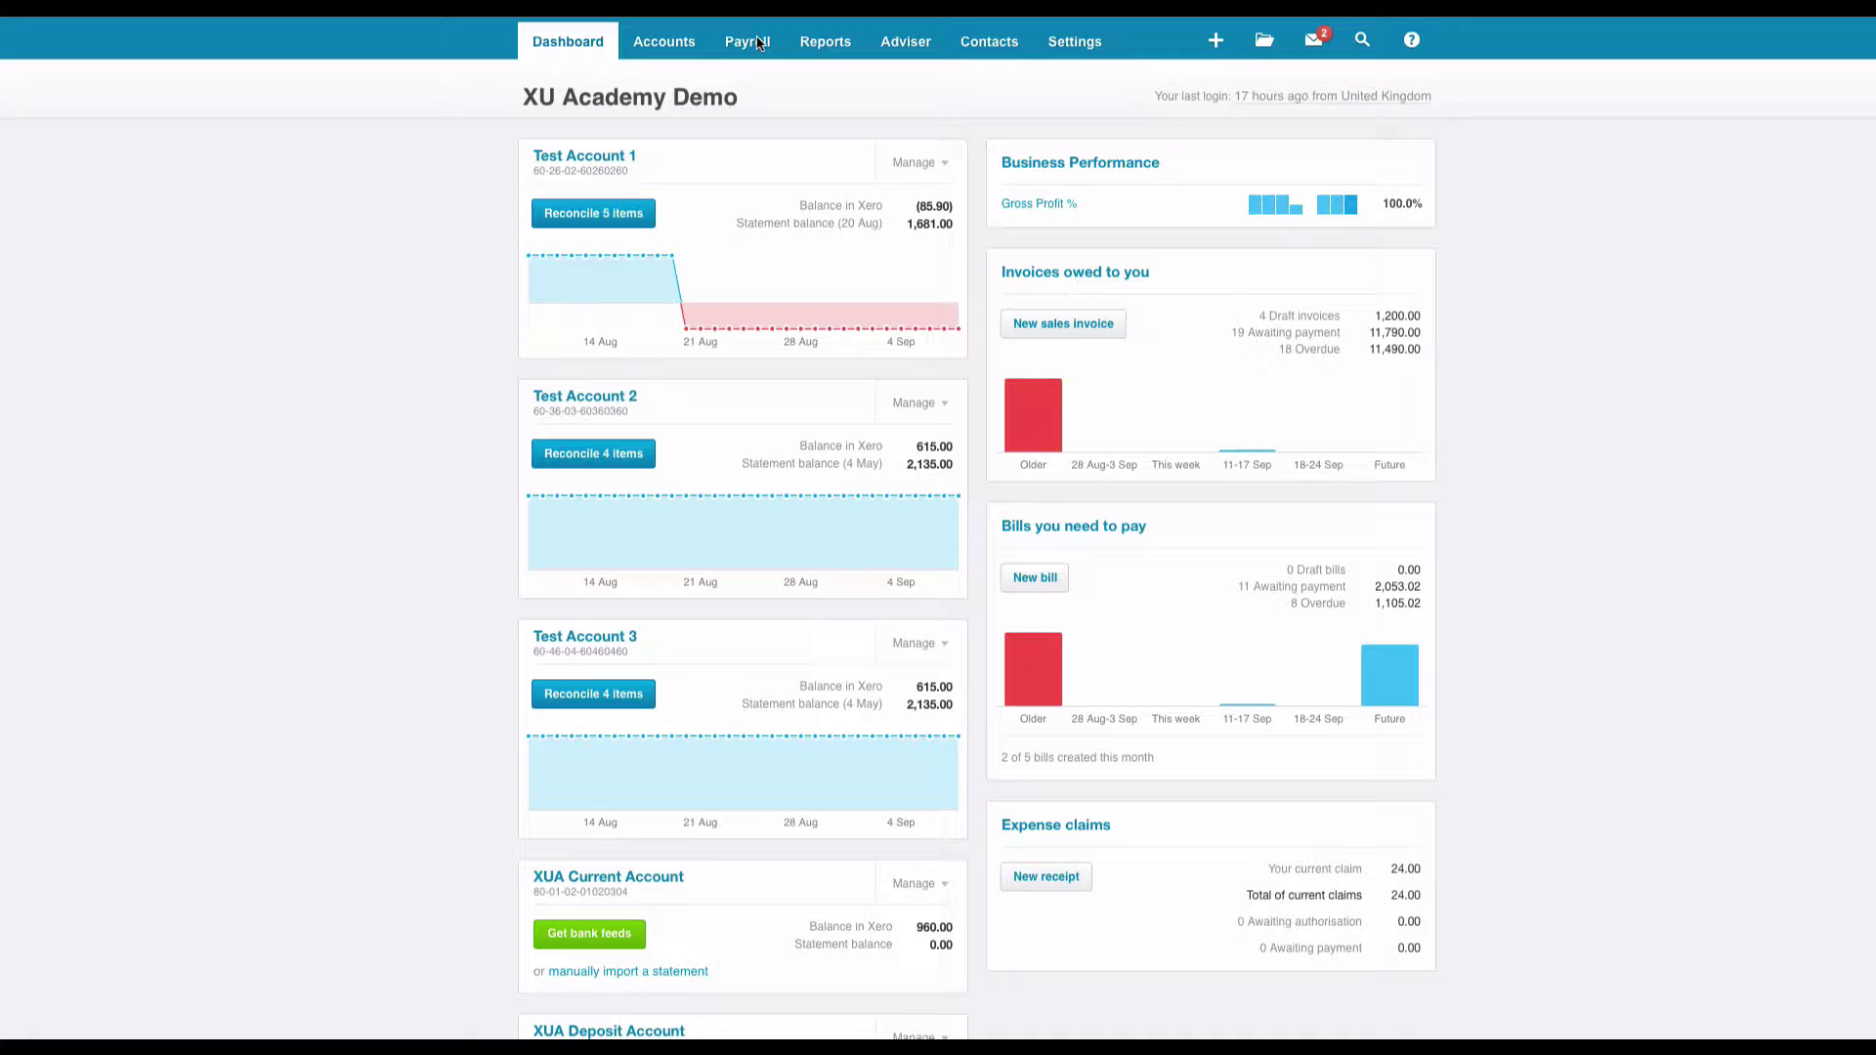
- Go from General Settings to Conversion Balances and open the April 2015 Conversion Date settings
{"action": "left_click", "coordinate": [1070, 43]}
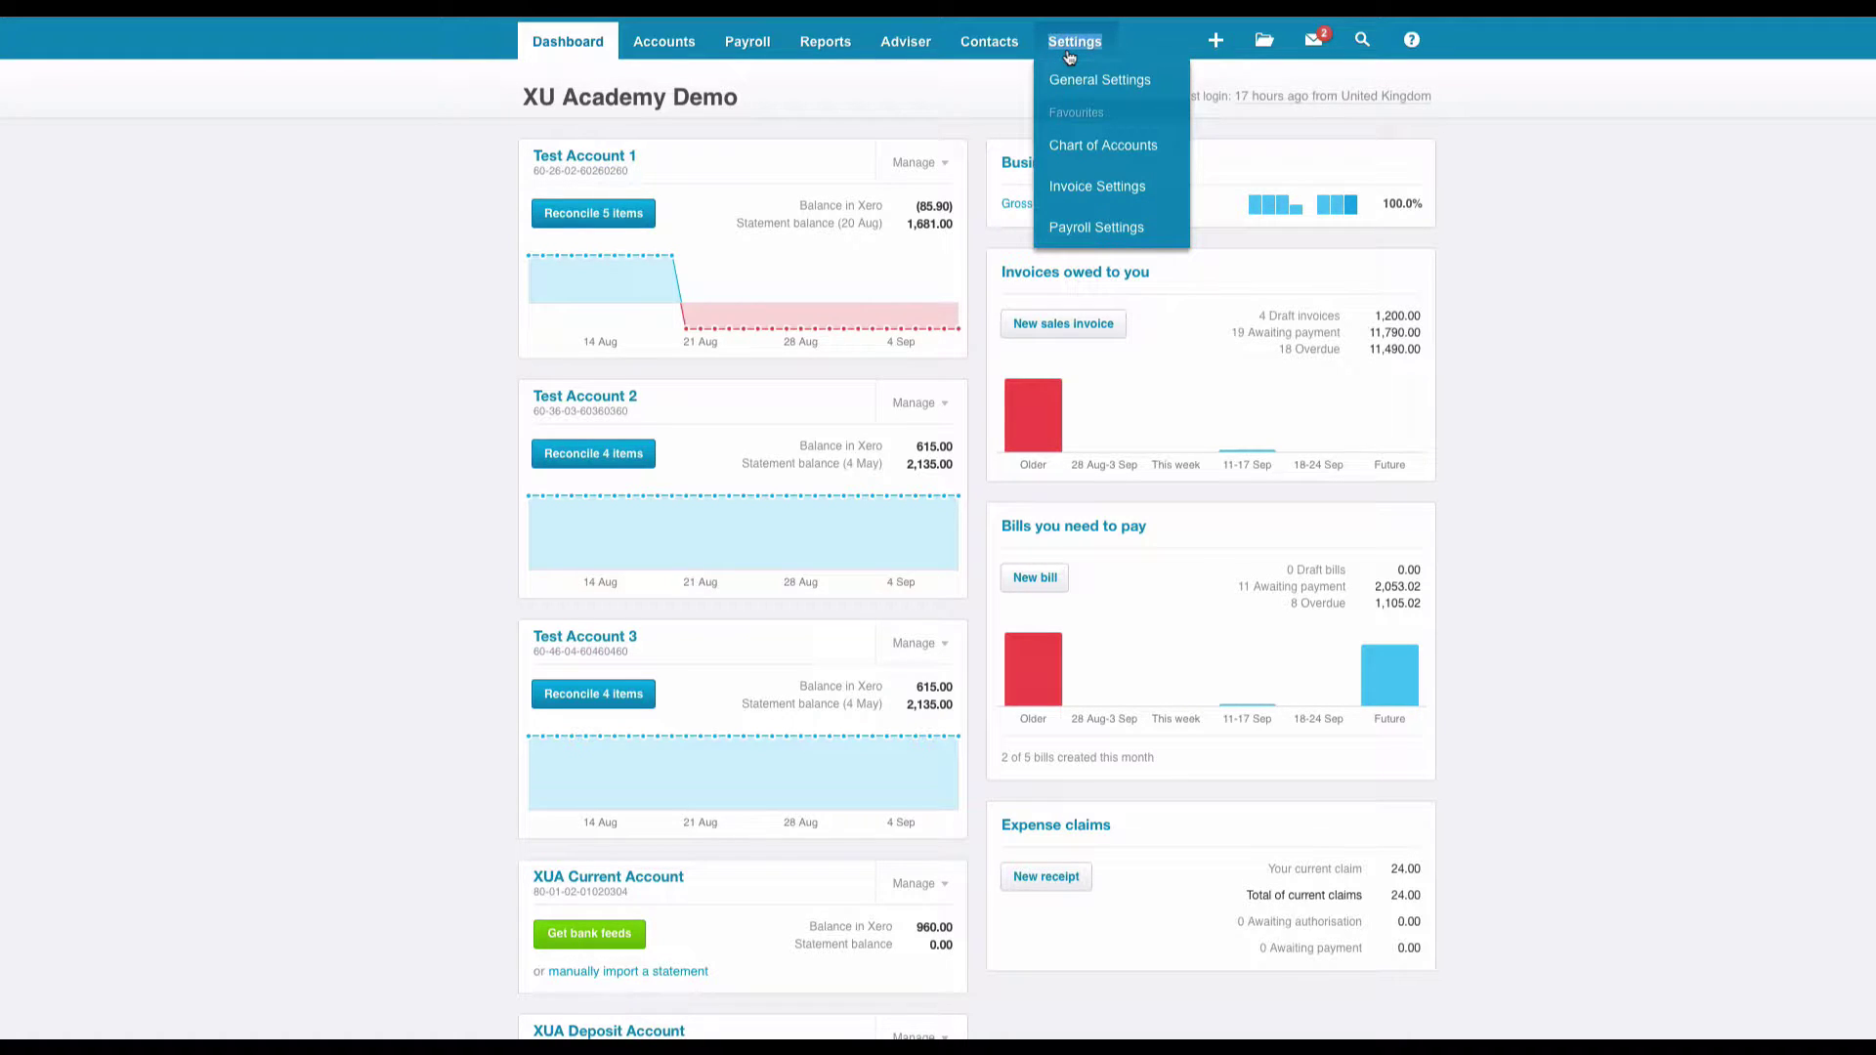
{"action": "left_click", "coordinate": [1080, 95]}
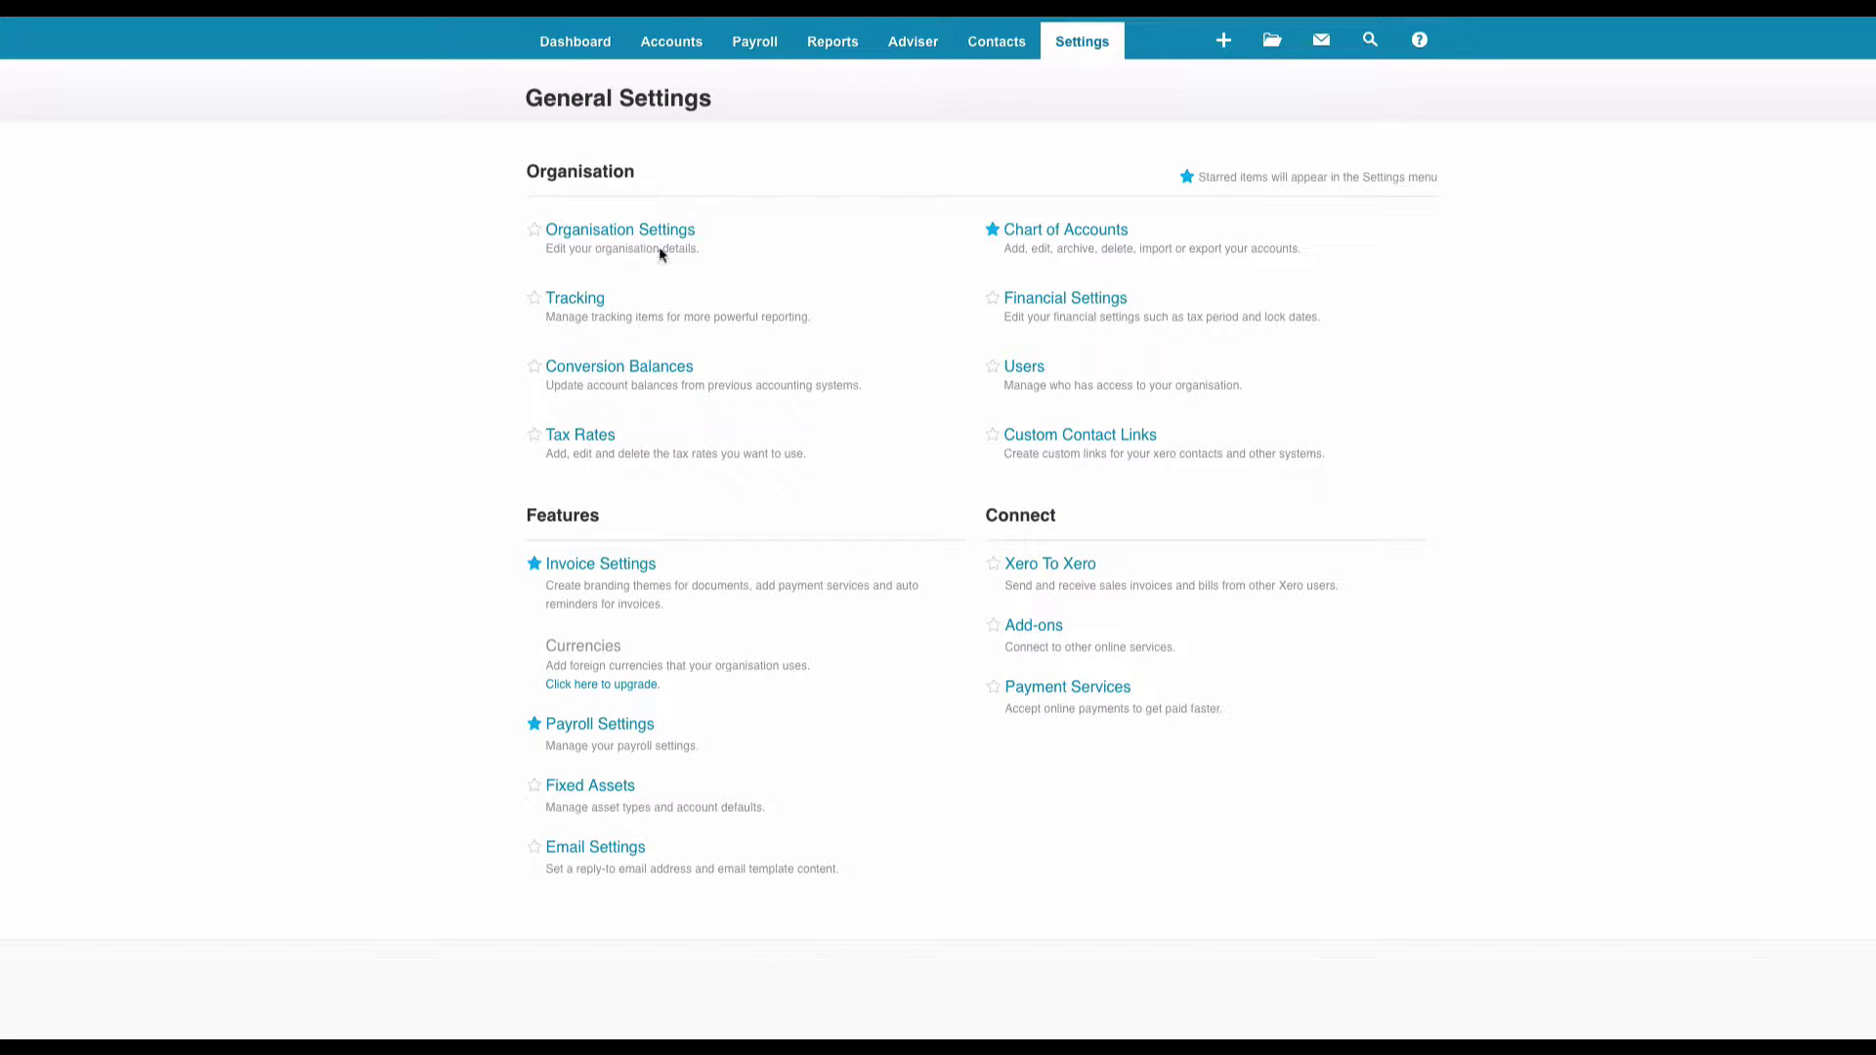
{"action": "left_click", "coordinate": [628, 369]}
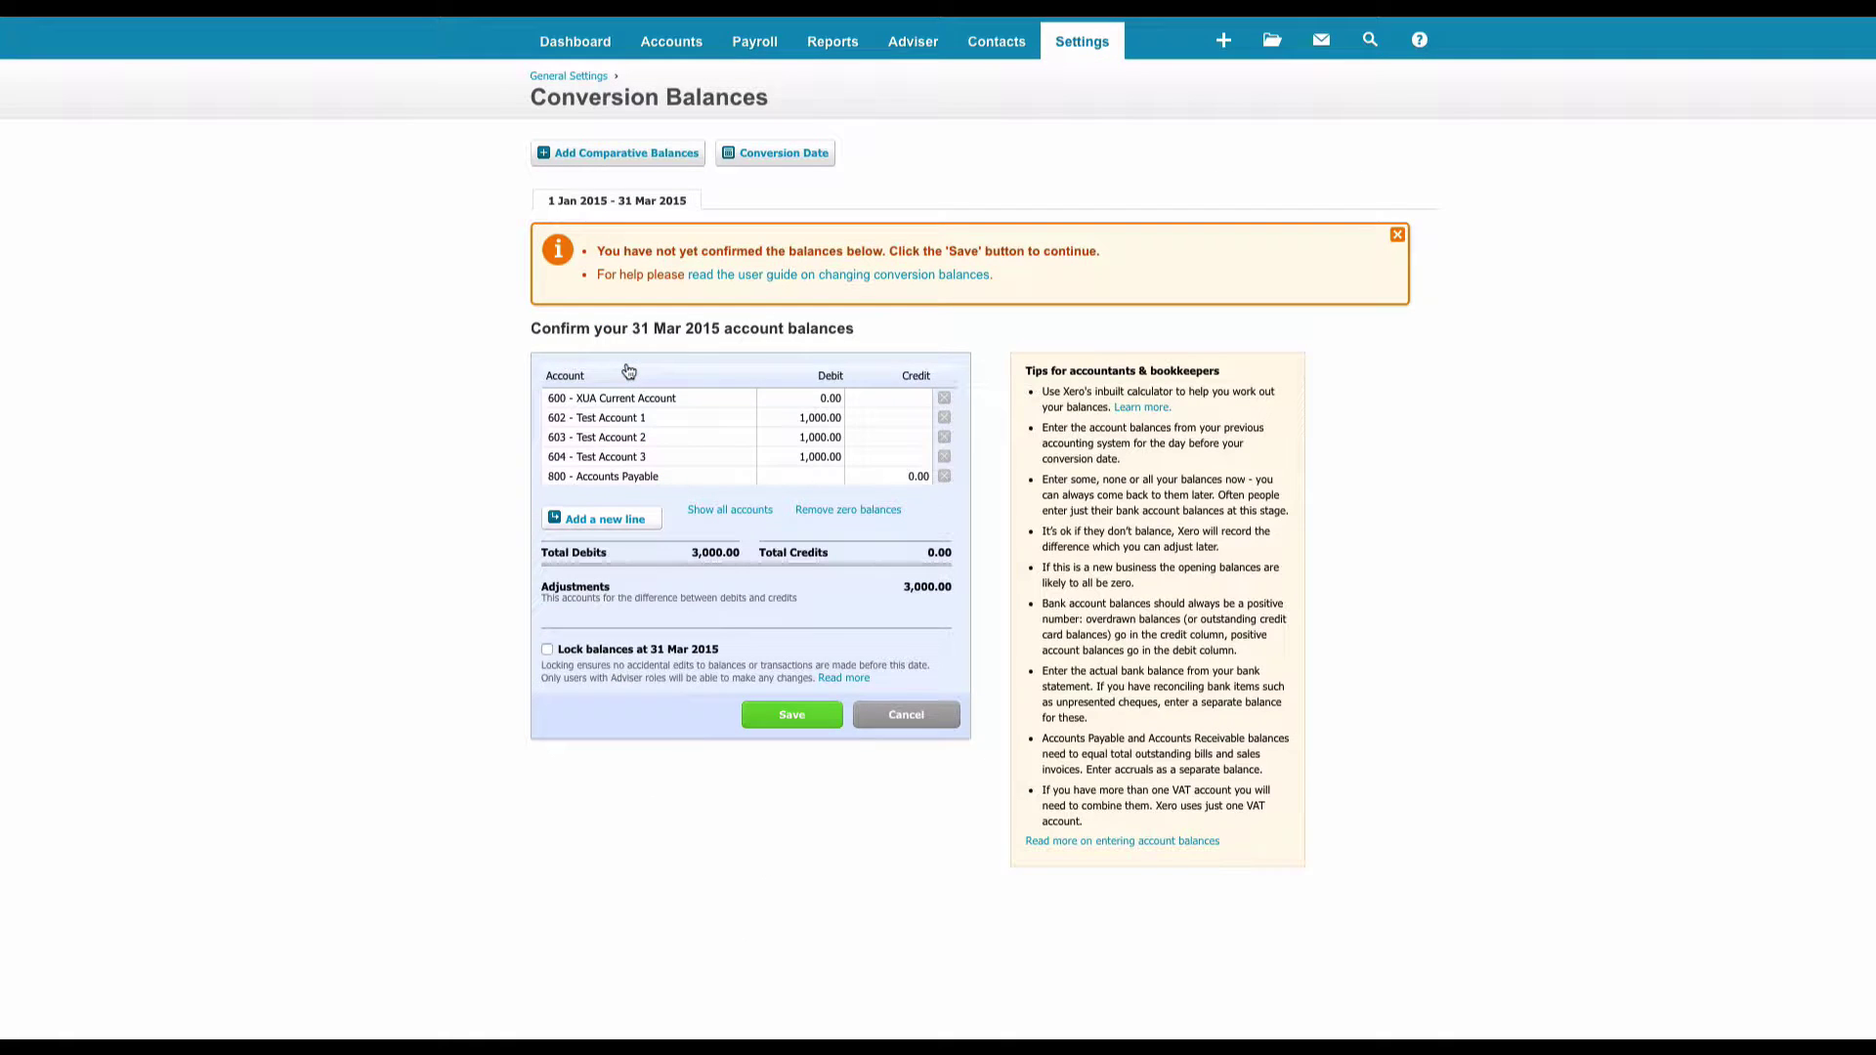
{"action": "left_click", "coordinate": [787, 162]}
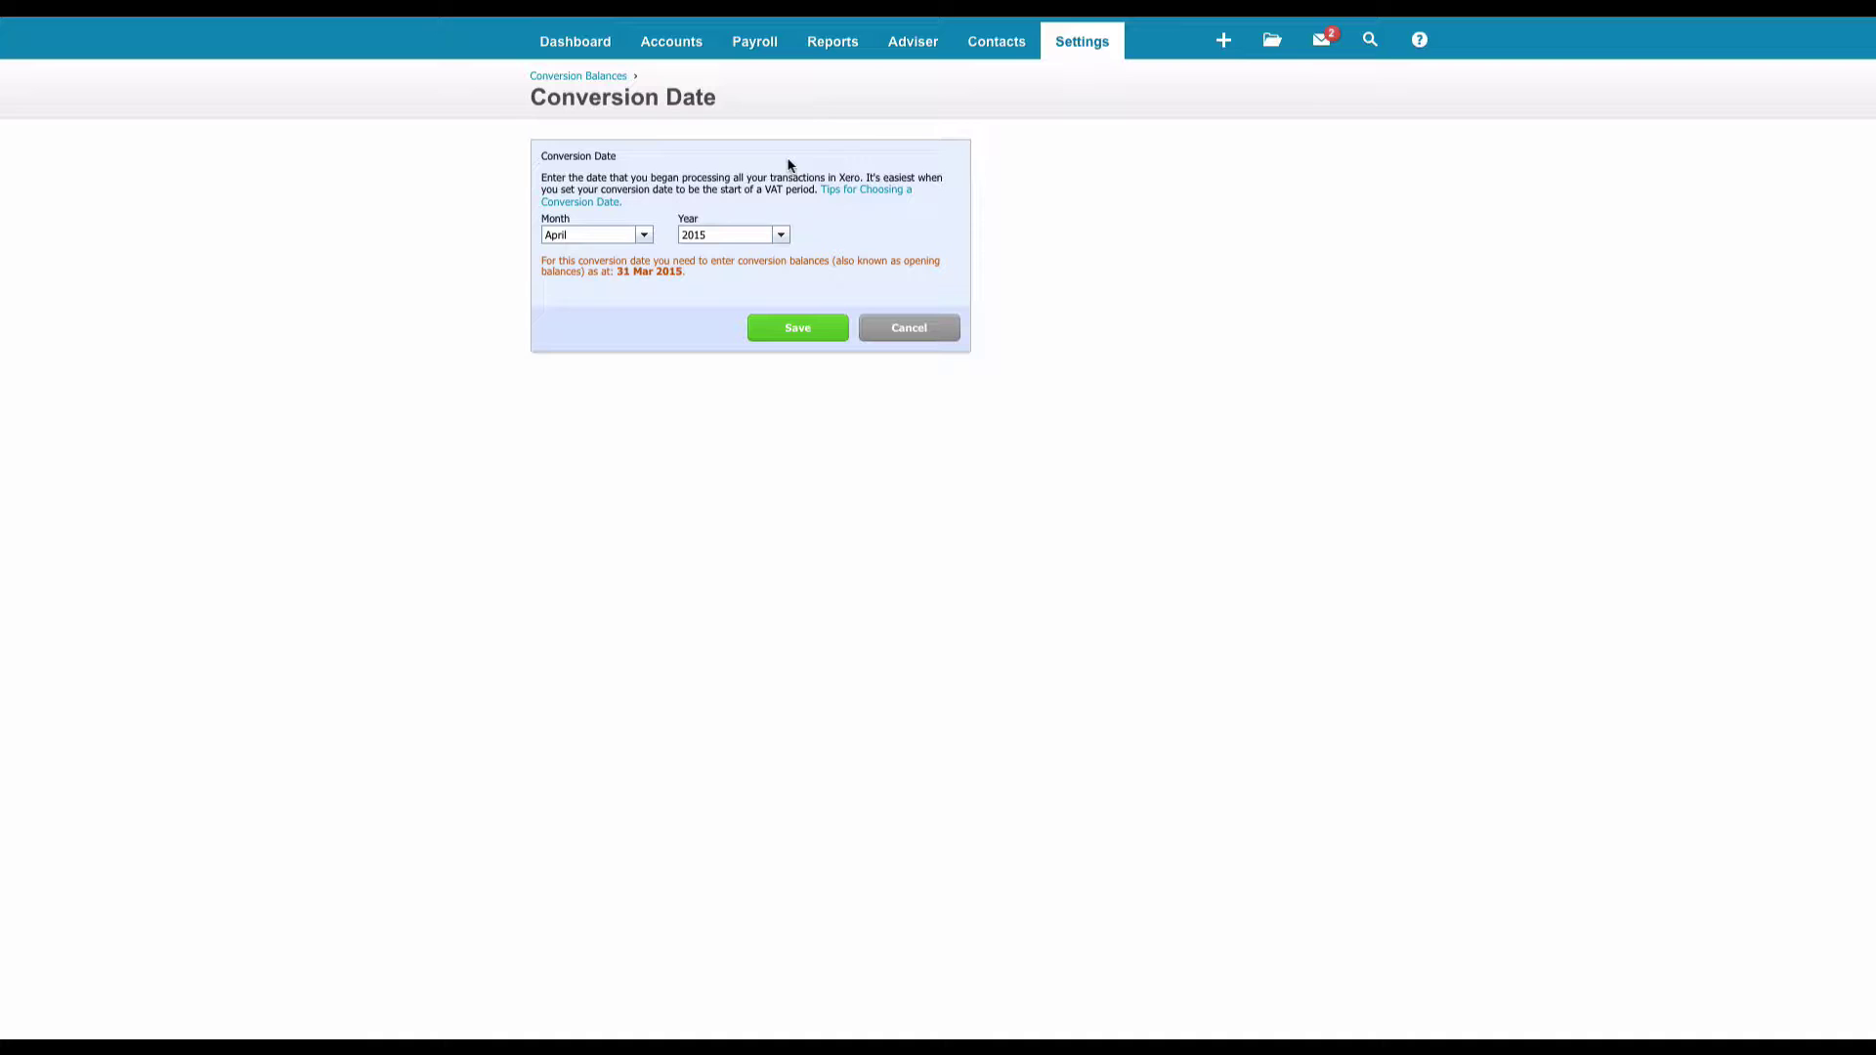
- Save April 2015 as the conversion date, with balances as at 31 Mar 2015
{"action": "left_click", "coordinate": [800, 334]}
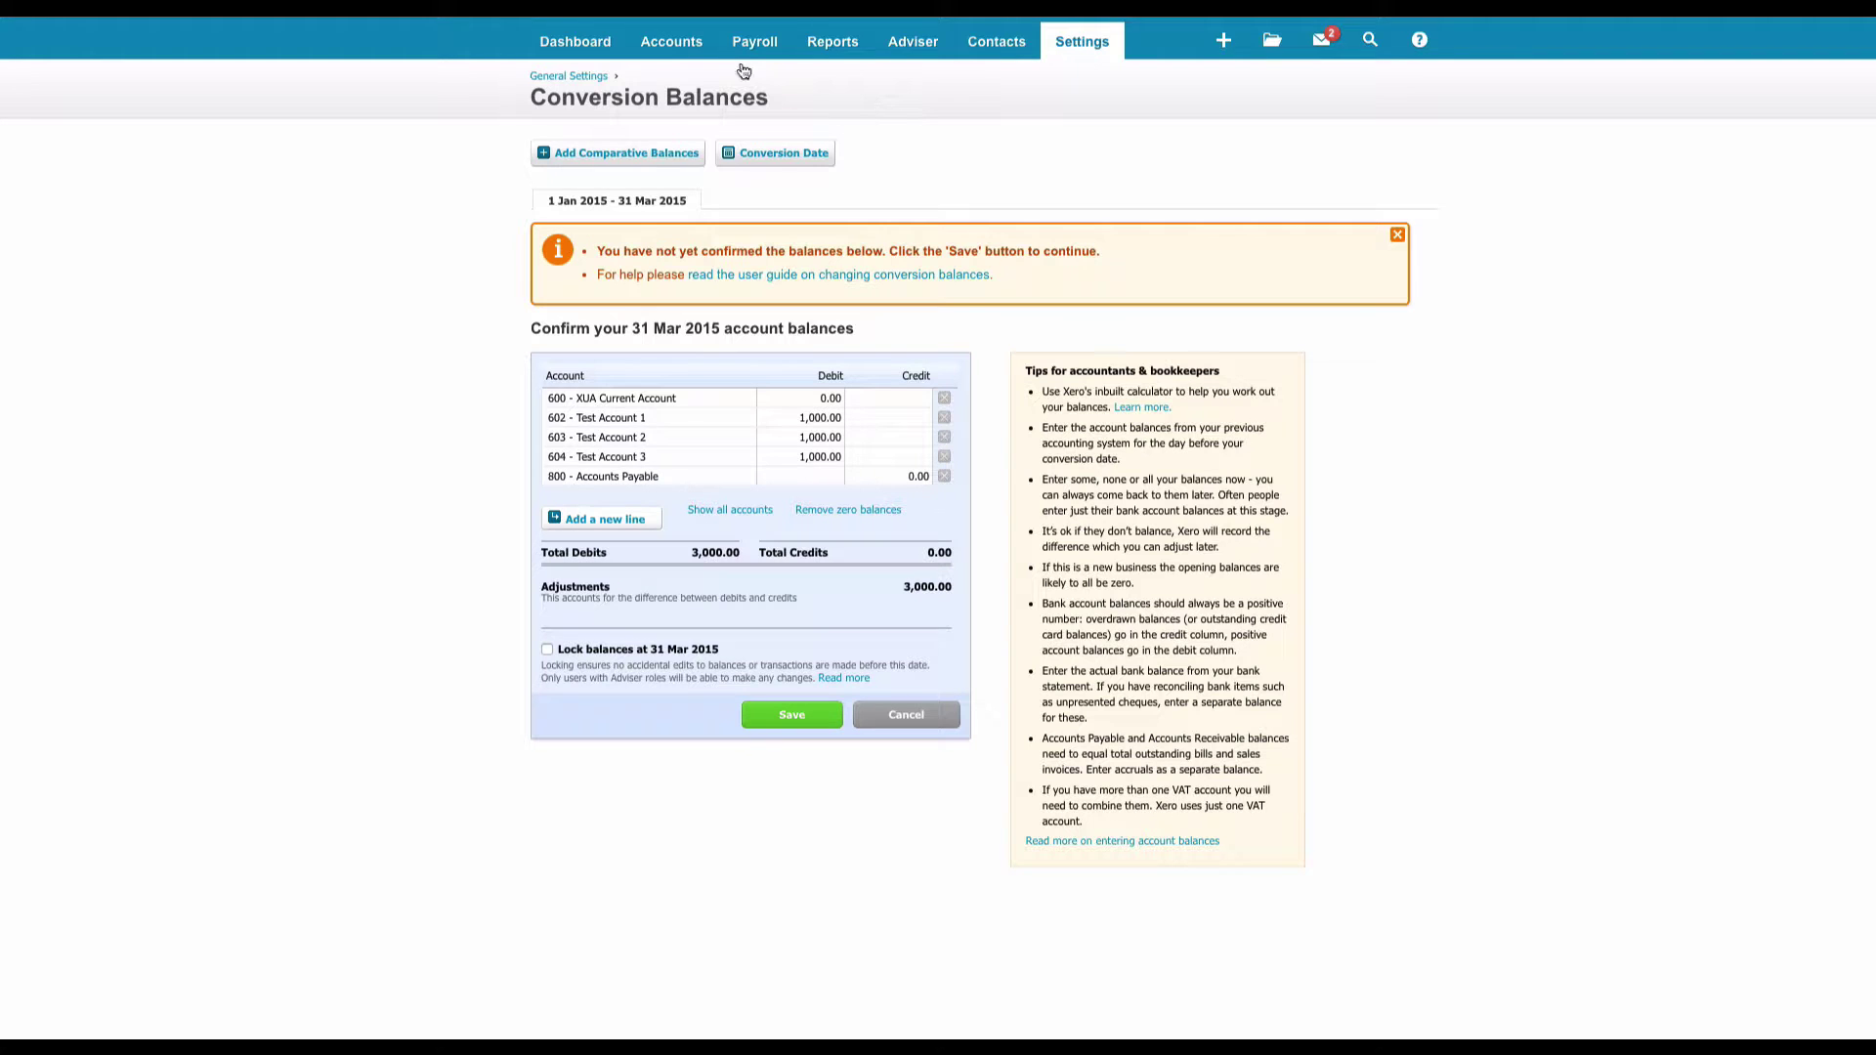
- Start a sales invoice import from the Sales dashboard to get the invoice template
{"action": "left_click", "coordinate": [681, 45]}
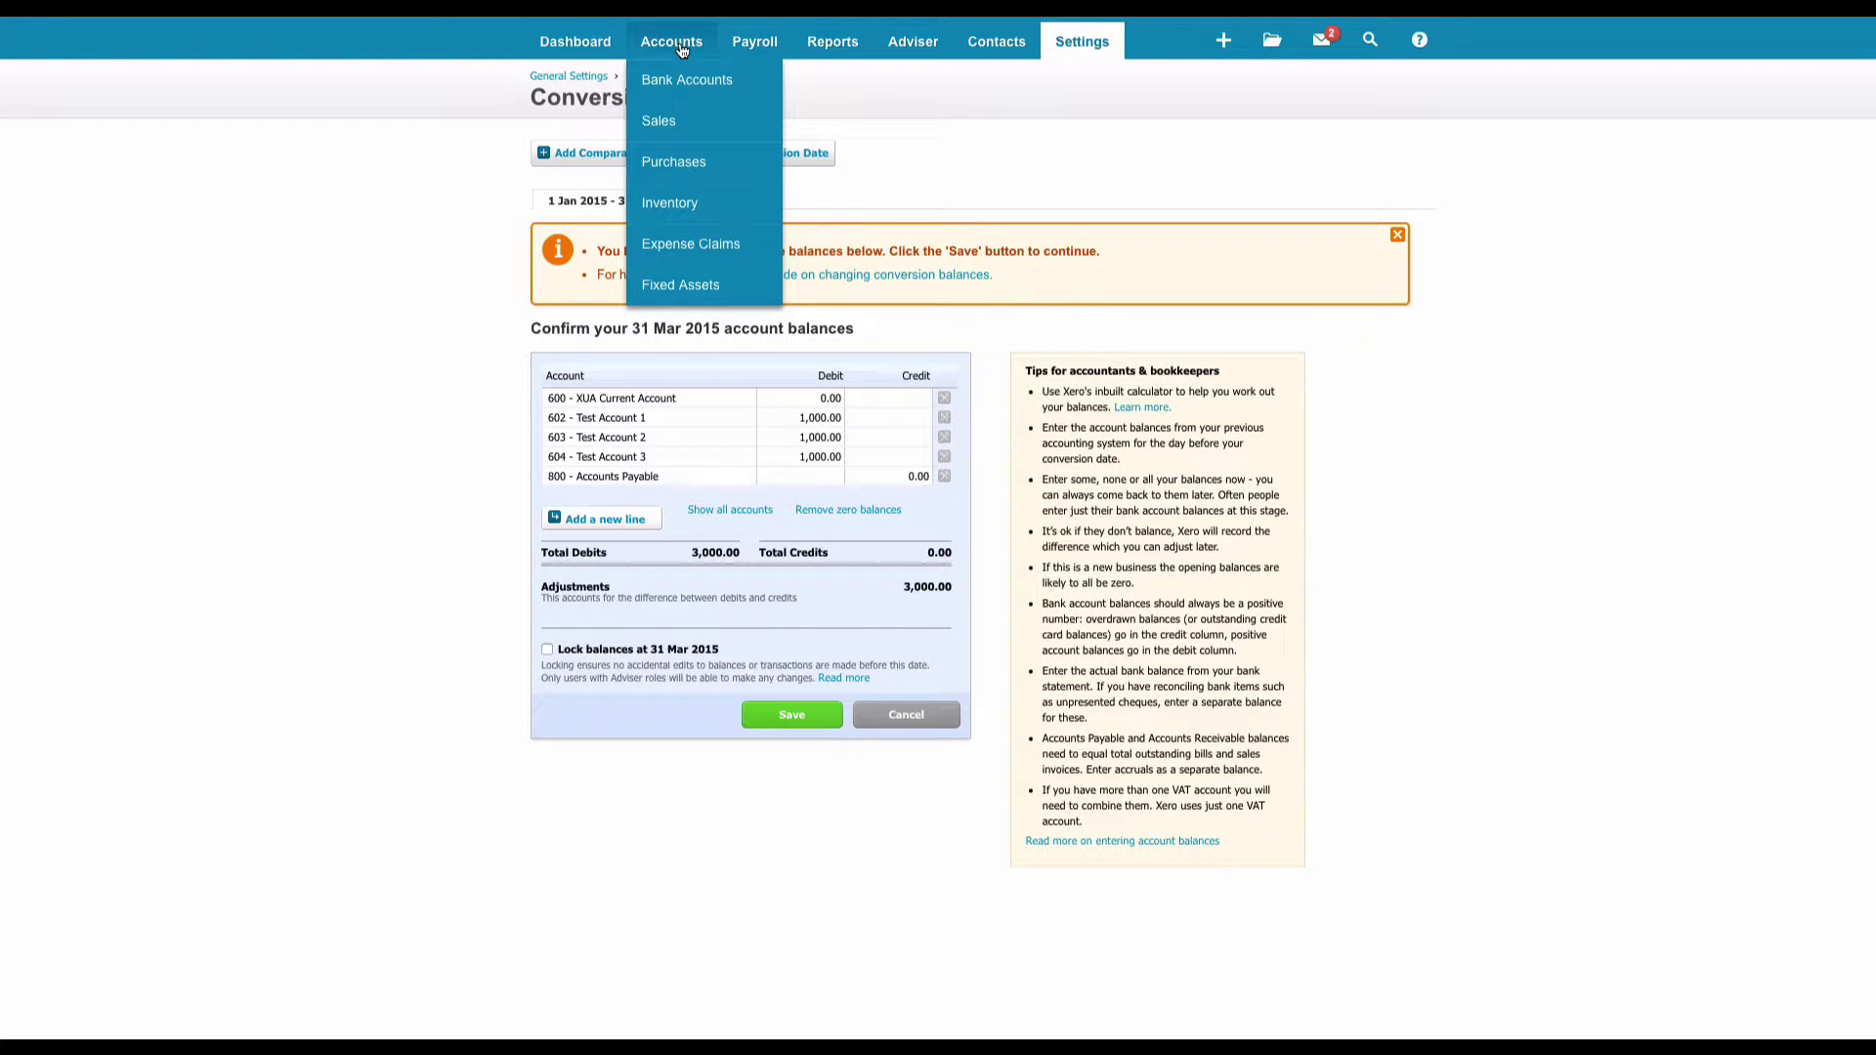
{"action": "left_click", "coordinate": [660, 122]}
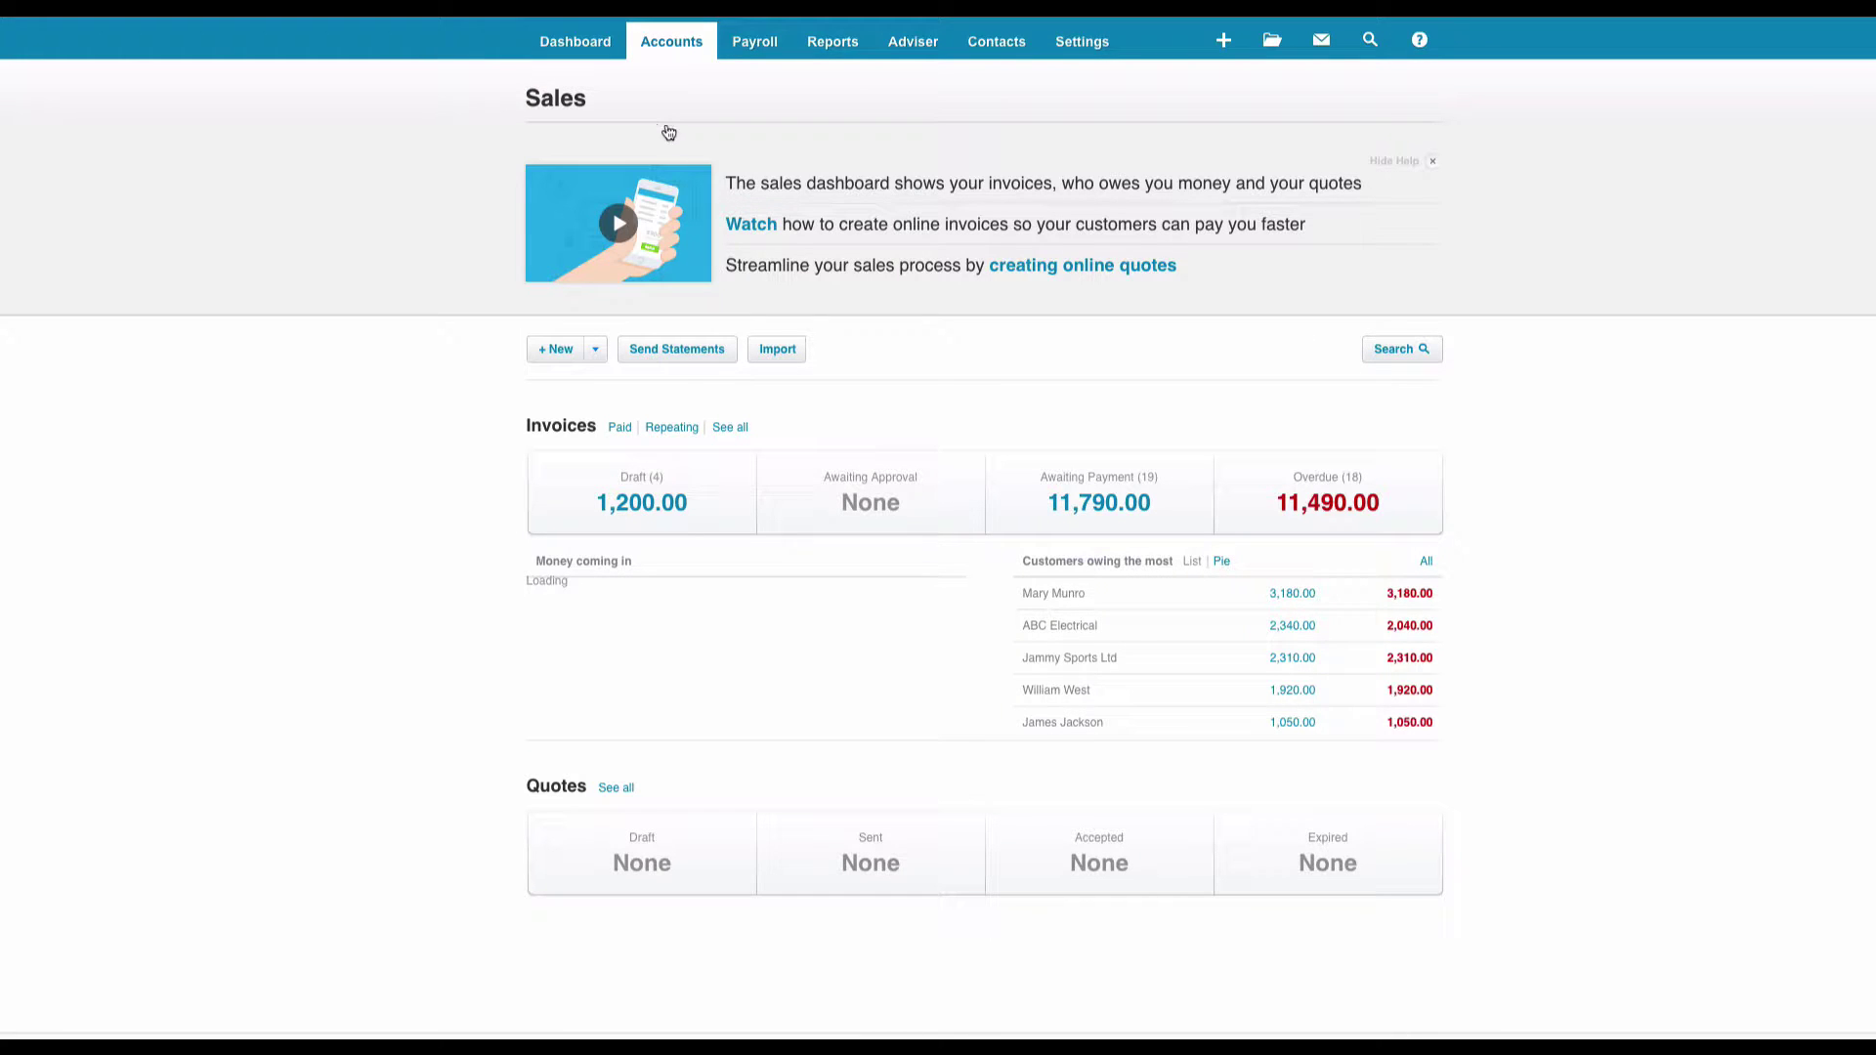
{"action": "left_click", "coordinate": [778, 352]}
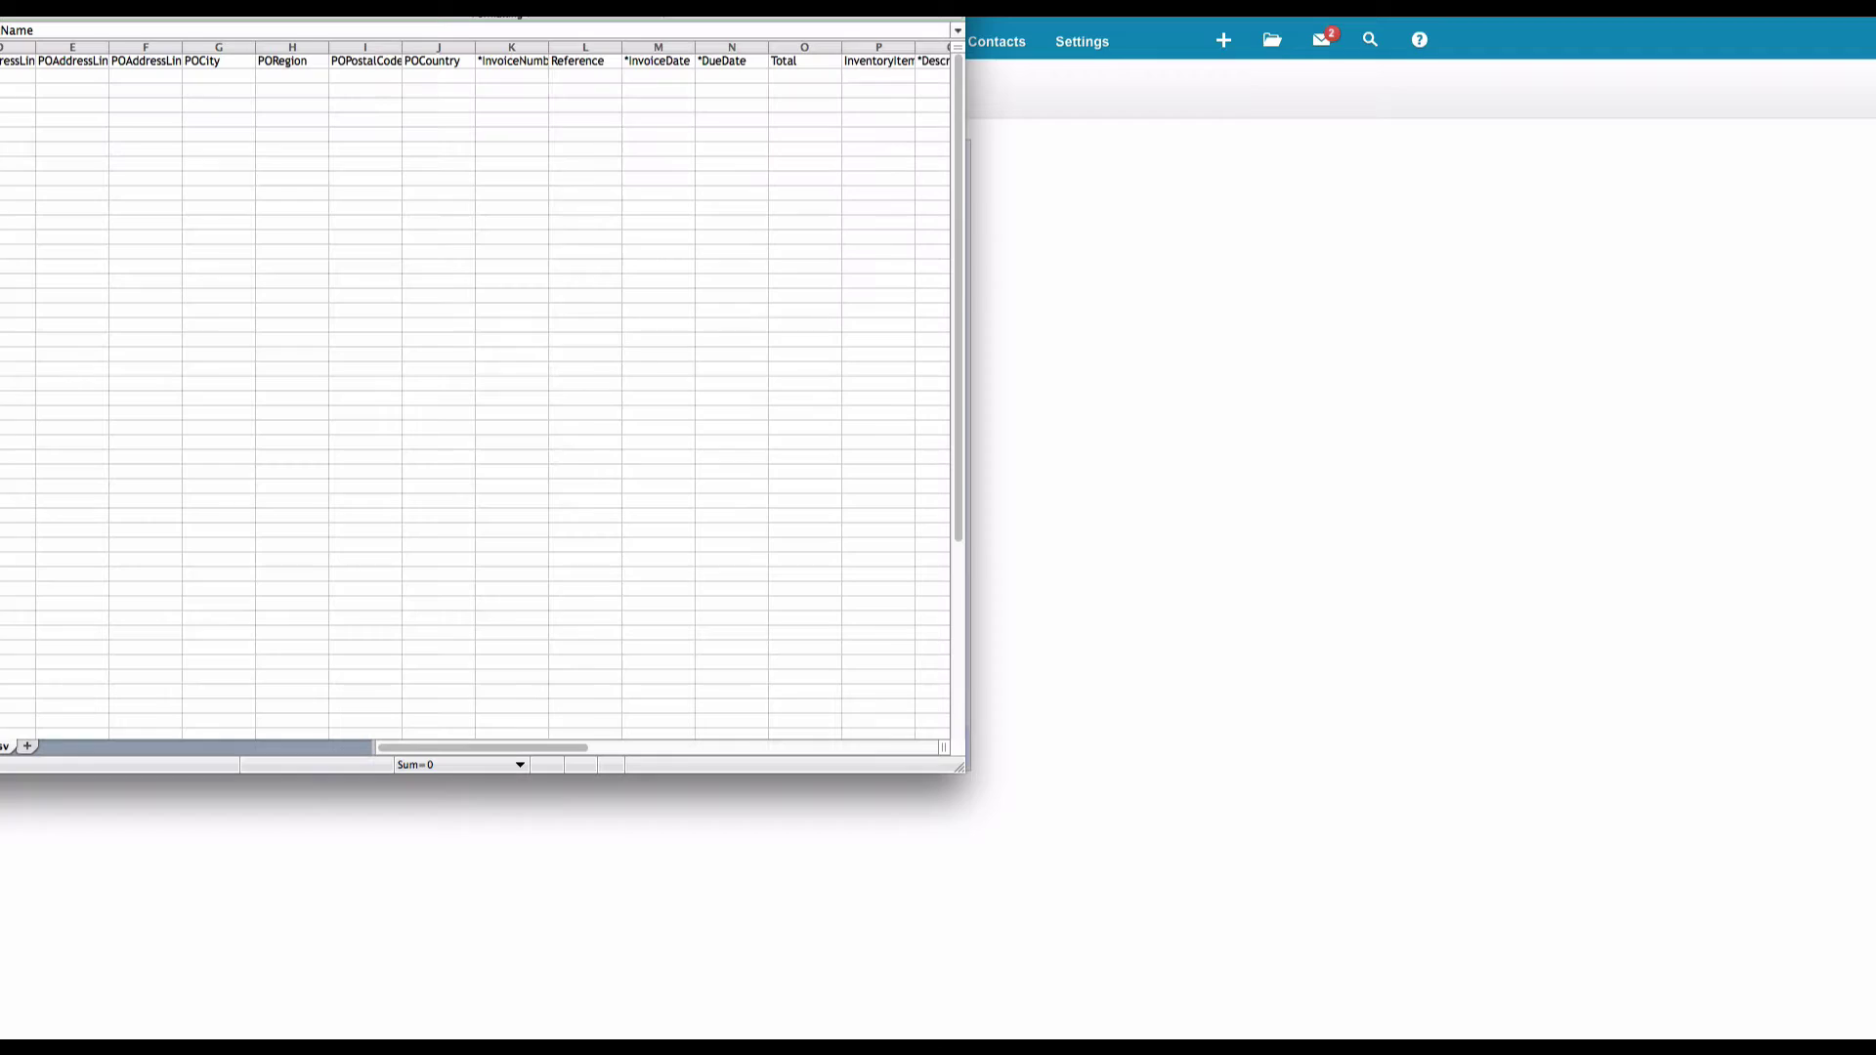
- Centre the SalesInvoiceTemplate window and review its headers from *ContactName through *TaxType
{"action": "left_click_drag", "start_coordinate": [201, 15], "coordinate": [870, 80]}
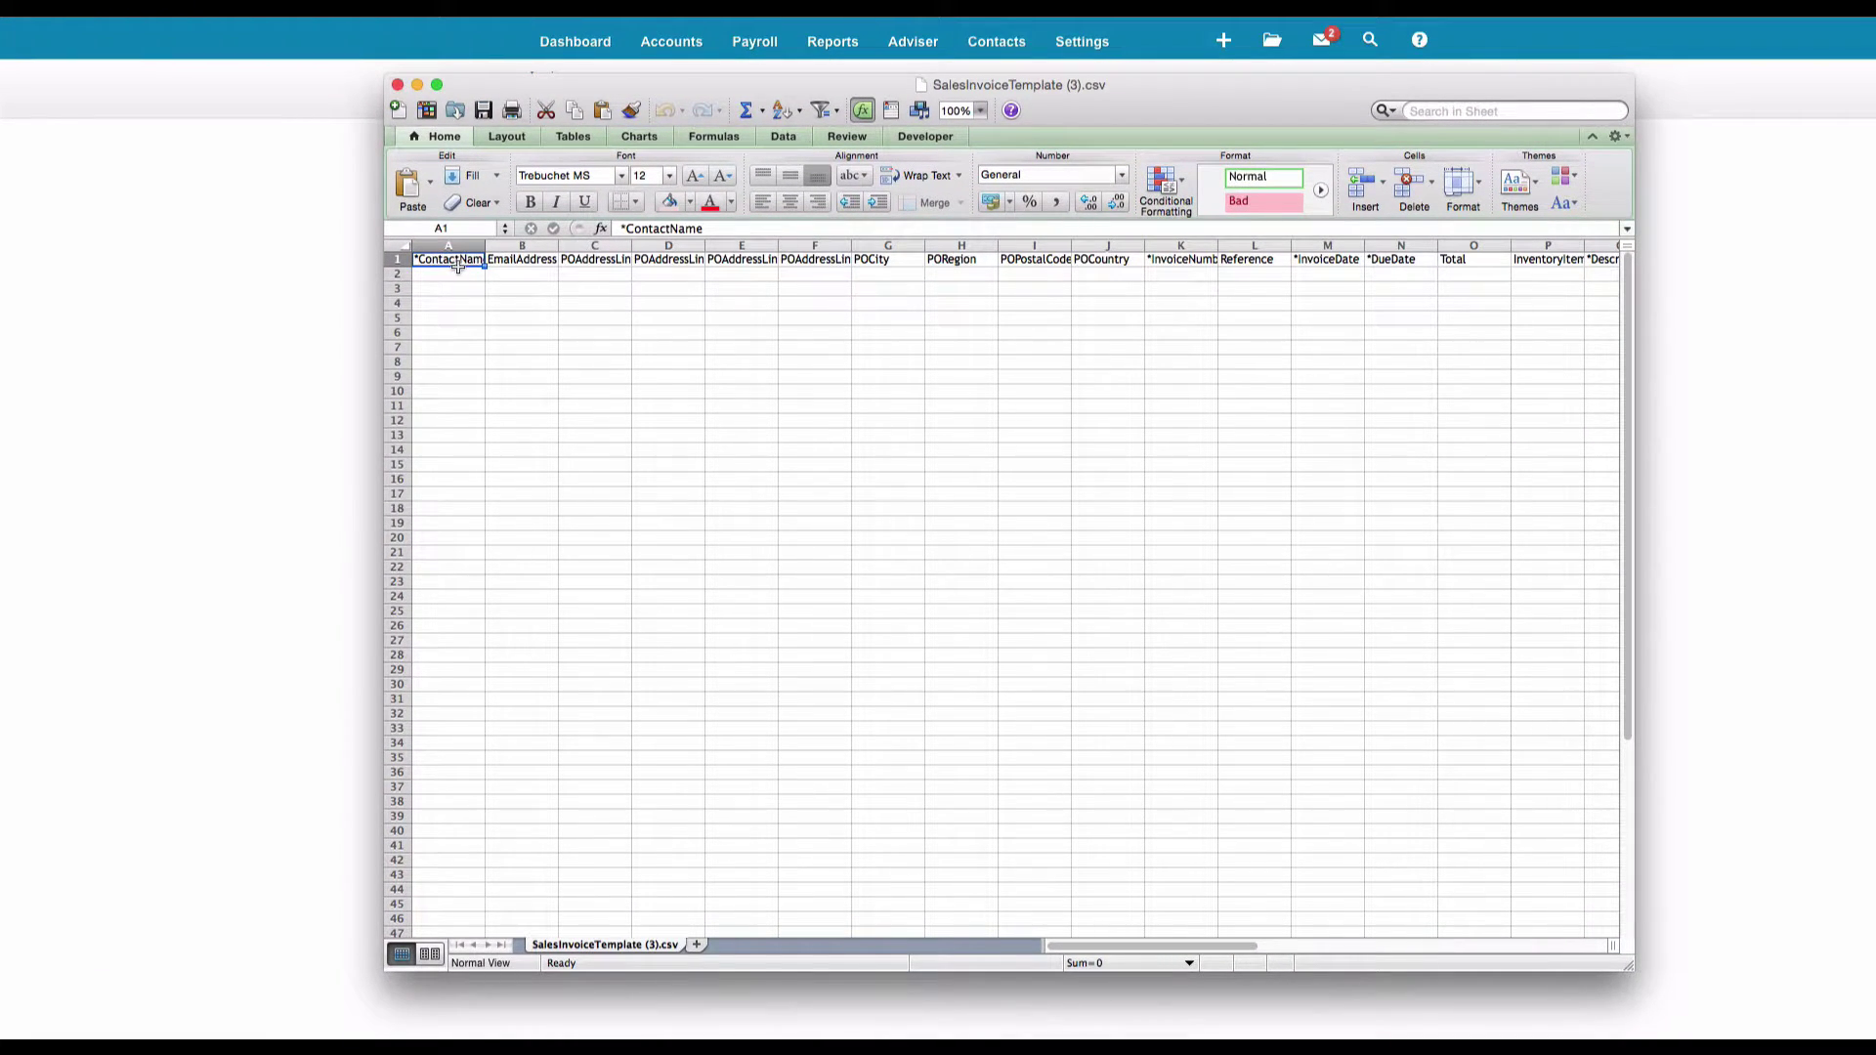
{"action": "key", "text": "Right"}
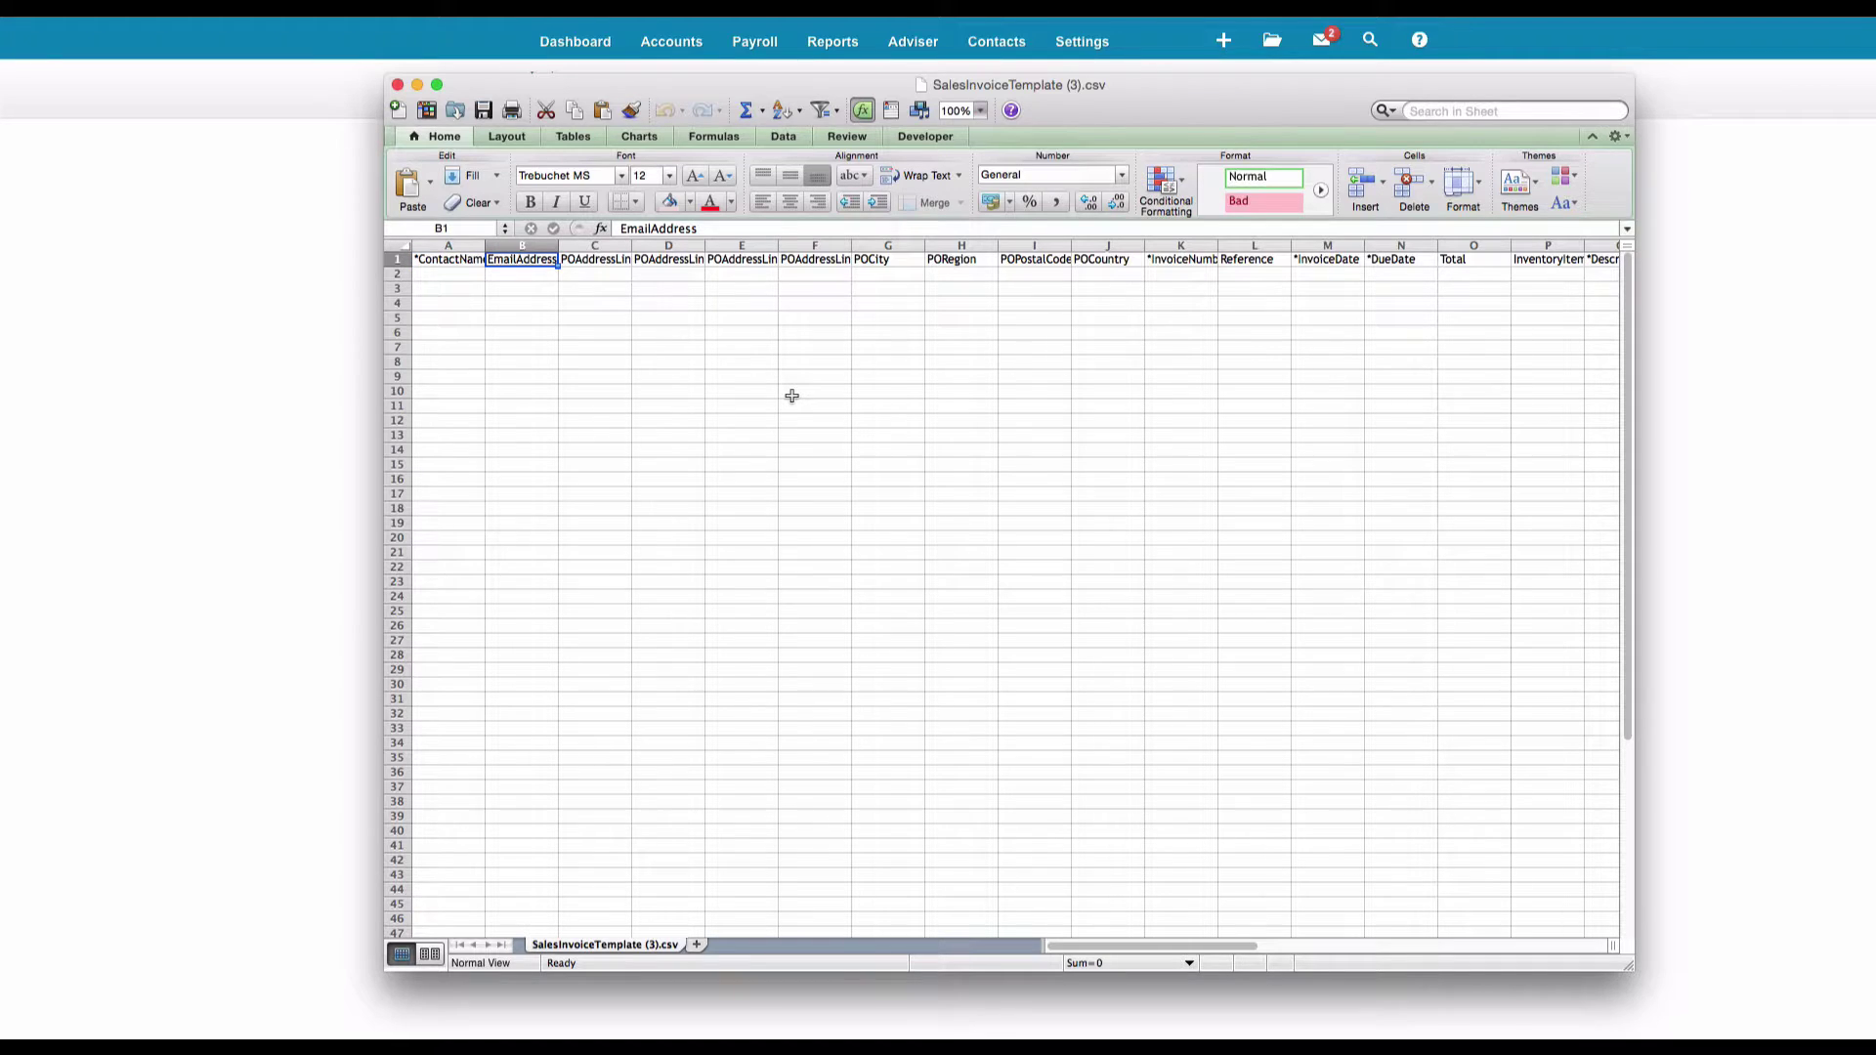
{"action": "key", "text": "Right"}
{"action": "key", "text": "Right"}
{"action": "key", "text": "Right"}
{"action": "key", "text": "Right"}
{"action": "key", "text": "Right"}
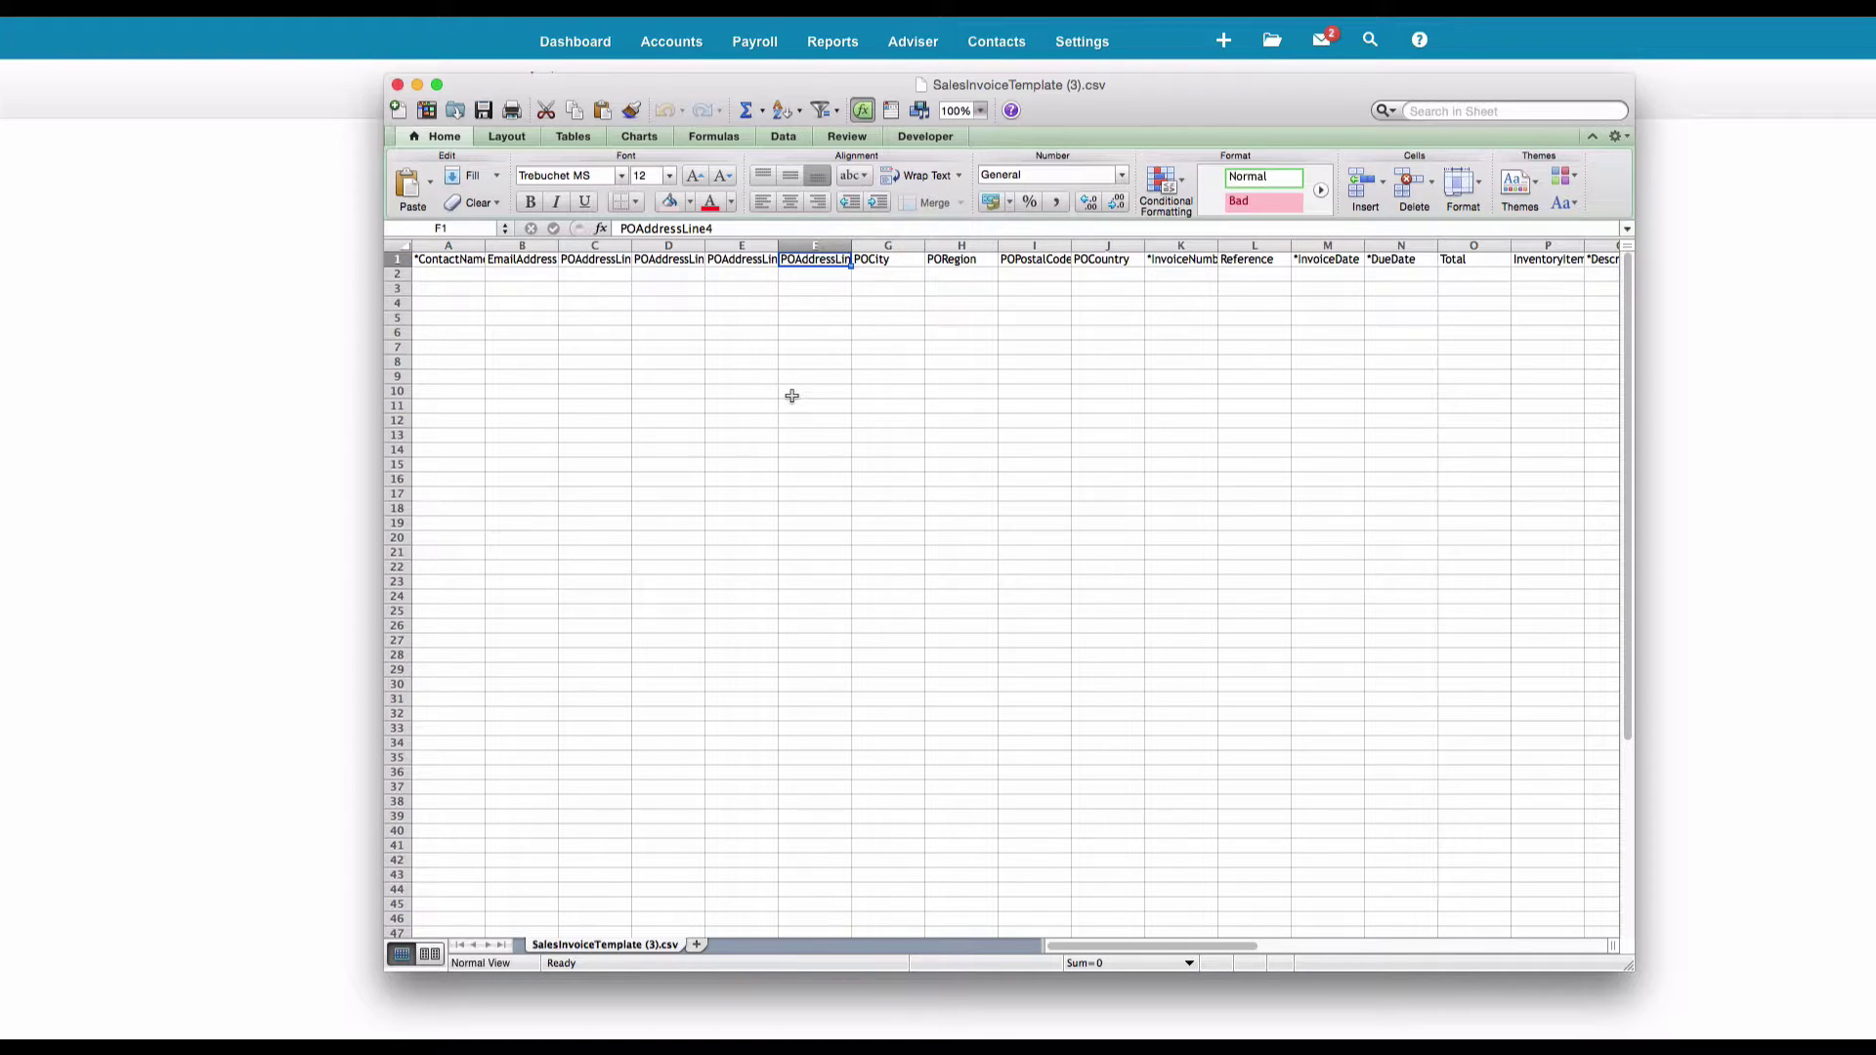
{"action": "key", "text": "Left"}
{"action": "key", "text": "Left"}
{"action": "key", "text": "Left"}
{"action": "key", "text": "Left"}
{"action": "key", "text": "Left"}
{"action": "key", "text": "Left"}
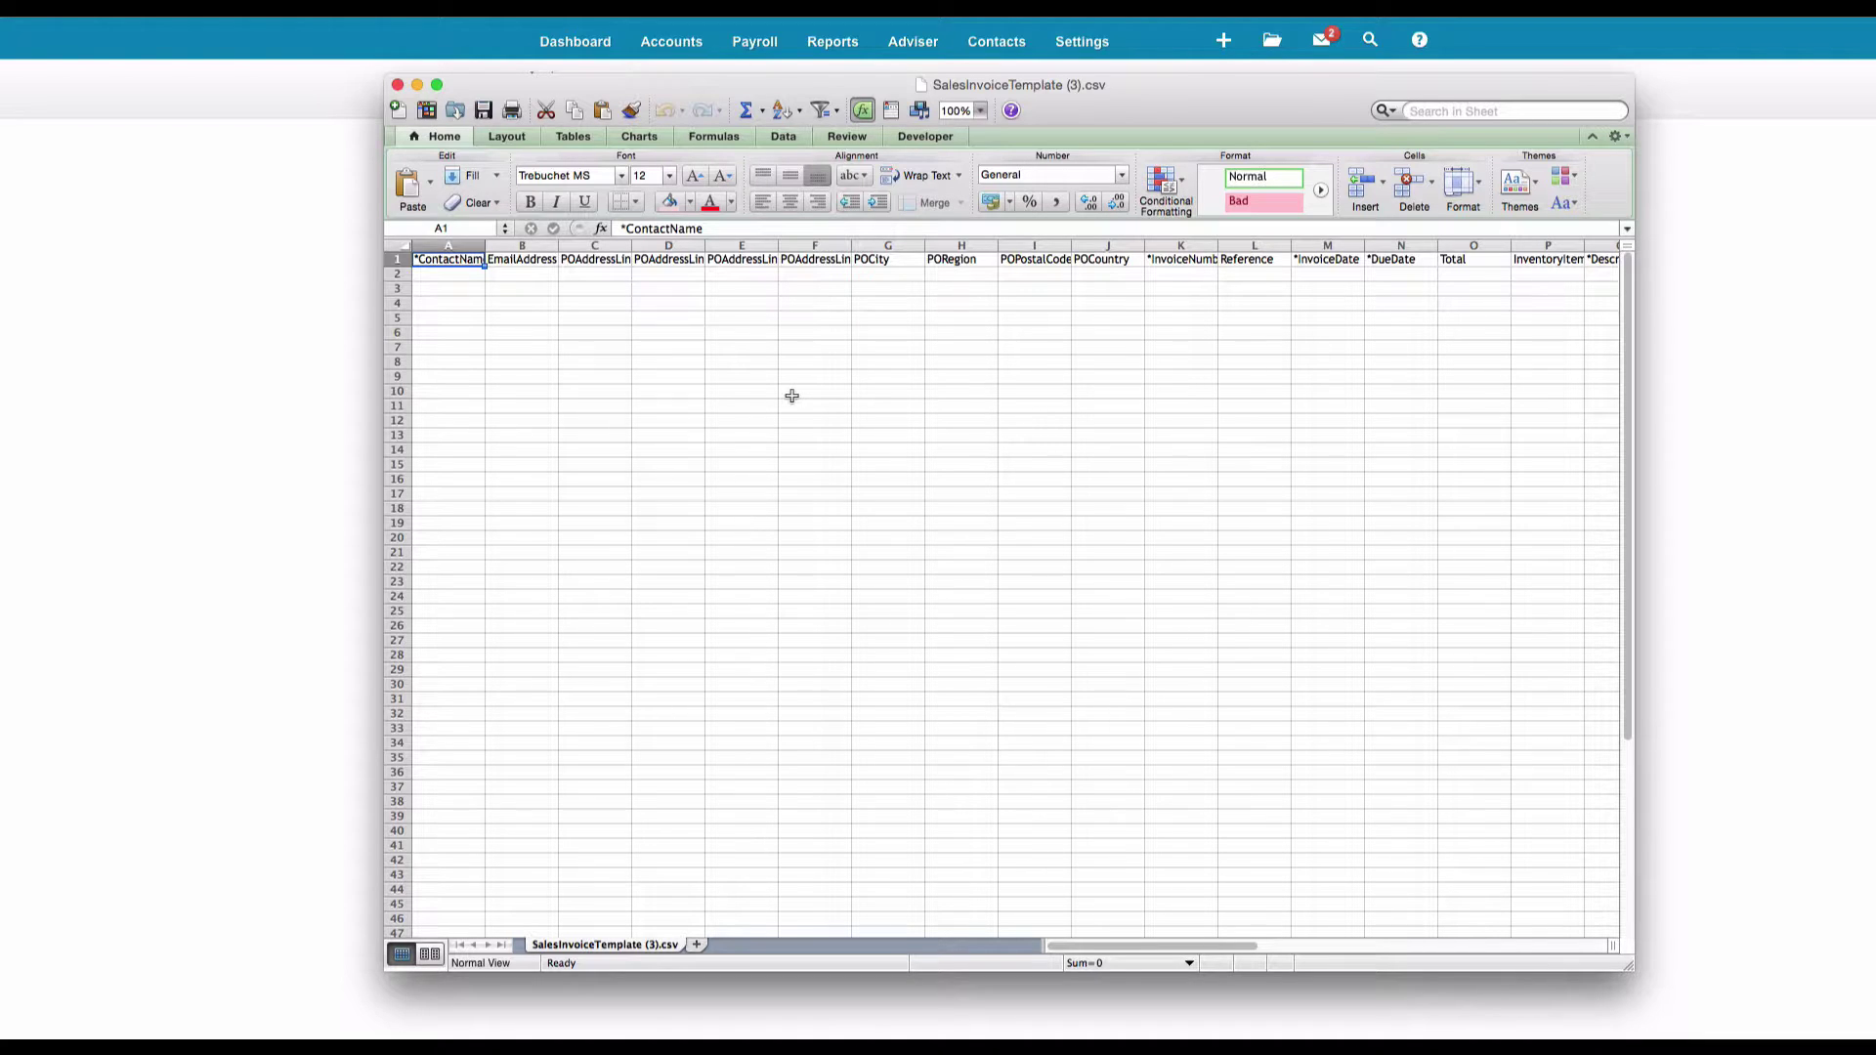
{"action": "key", "text": "Right"}
{"action": "key", "text": "Right"}
{"action": "key", "text": "Right"}
{"action": "key", "text": "Right"}
{"action": "key", "text": "Right"}
{"action": "key", "text": "Right"}
{"action": "key", "text": "Right"}
{"action": "key", "text": "Right"}
{"action": "key", "text": "Right"}
{"action": "key", "text": "Right"}
{"action": "key", "text": "Right"}
{"action": "key", "text": "Right"}
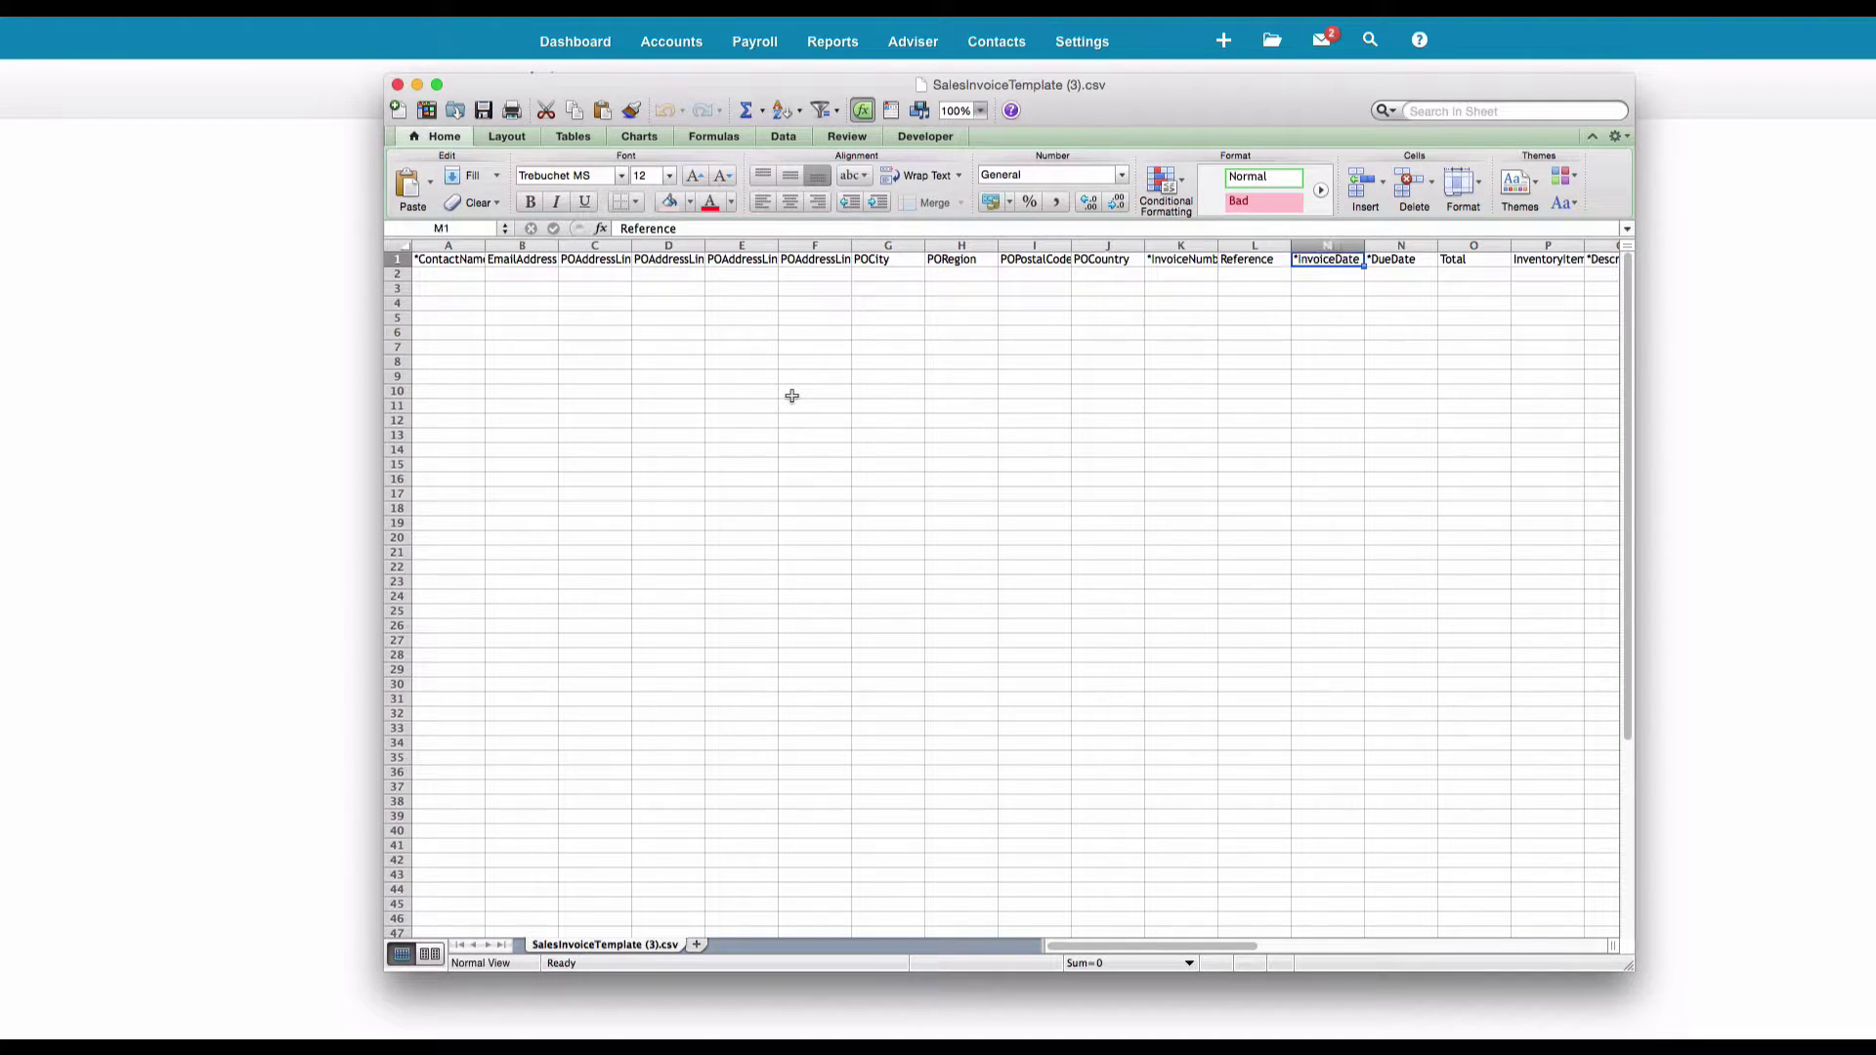
{"action": "key", "text": "Right"}
{"action": "key", "text": "Right"}
{"action": "key", "text": "Right"}
{"action": "key", "text": "Right"}
{"action": "key", "text": "Right"}
{"action": "key", "text": "Right"}
{"action": "key", "text": "Right"}
{"action": "key", "text": "Right"}
{"action": "key", "text": "Right"}
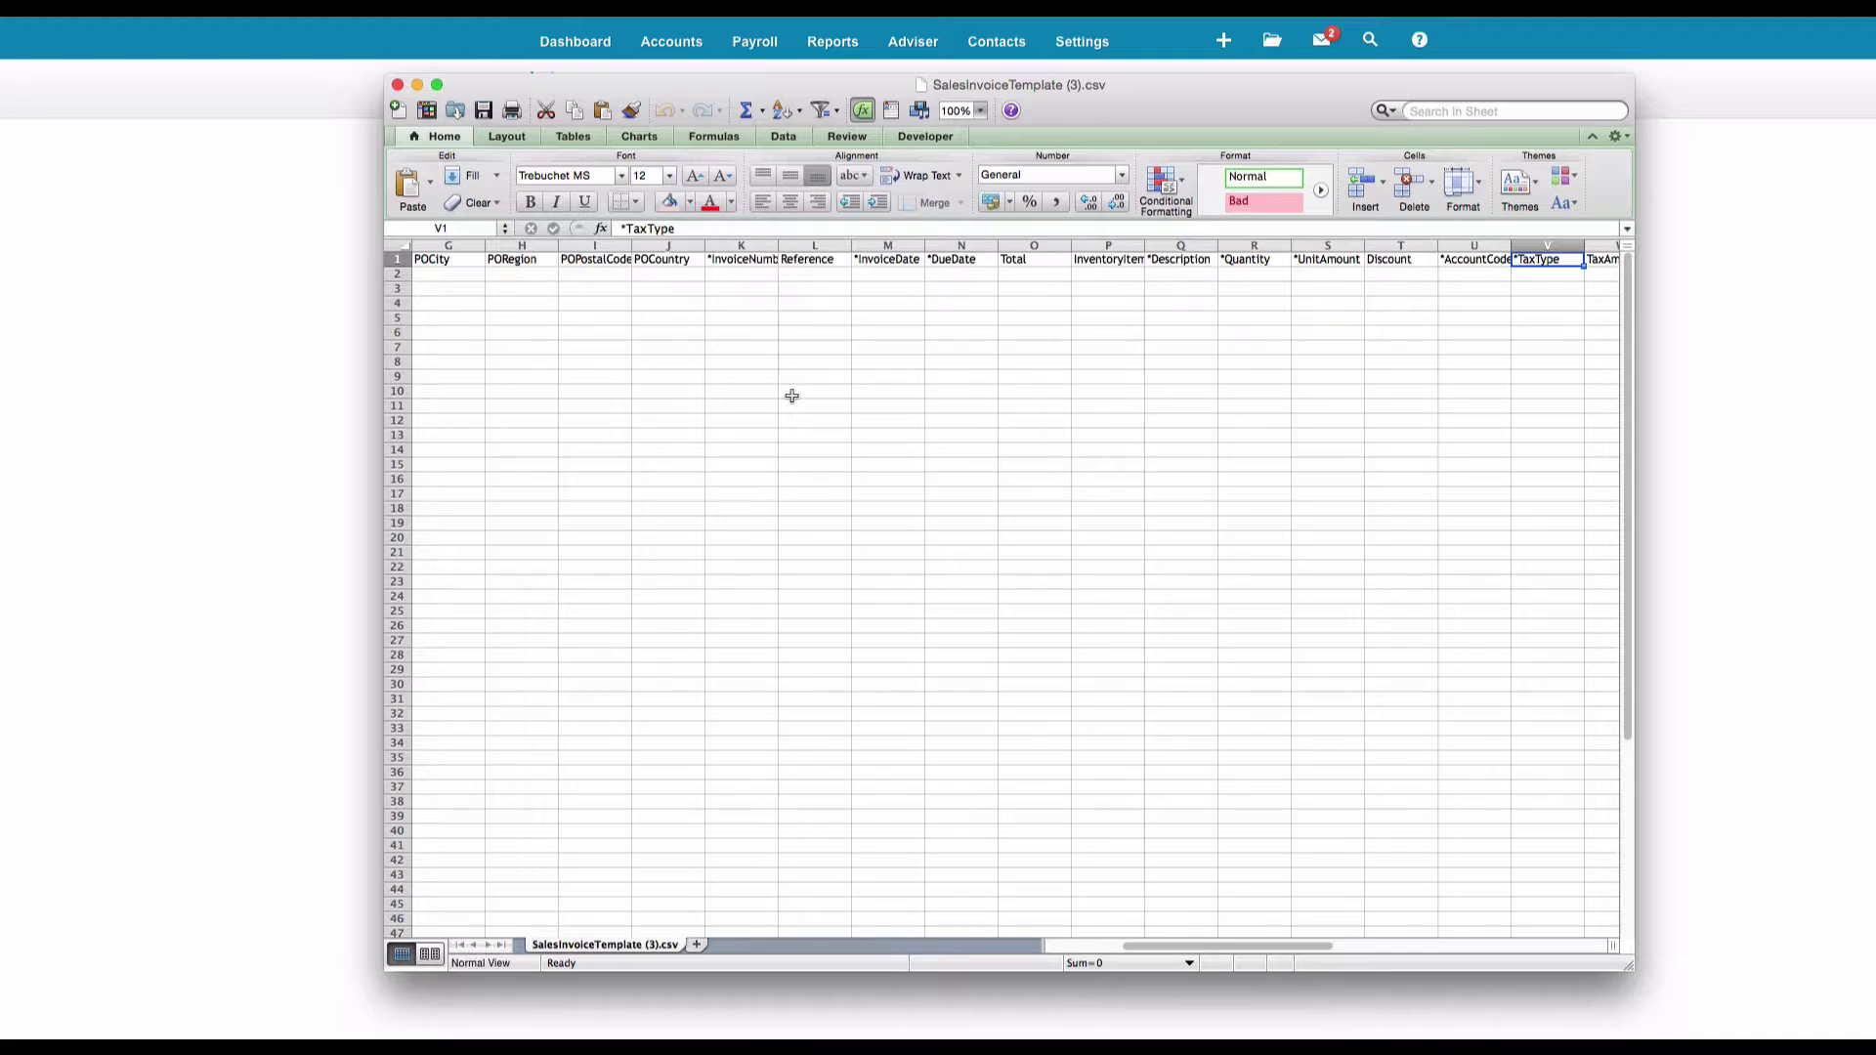
{"action": "key", "text": "Right"}
{"action": "key", "text": "Right"}
{"action": "key", "text": "Right"}
{"action": "key", "text": "Right"}
{"action": "key", "text": "Right"}
{"action": "key", "text": "Right"}
{"action": "key", "text": "Right"}
{"action": "key", "text": "Right"}
{"action": "key", "text": "Right"}
{"action": "key", "text": "Right"}
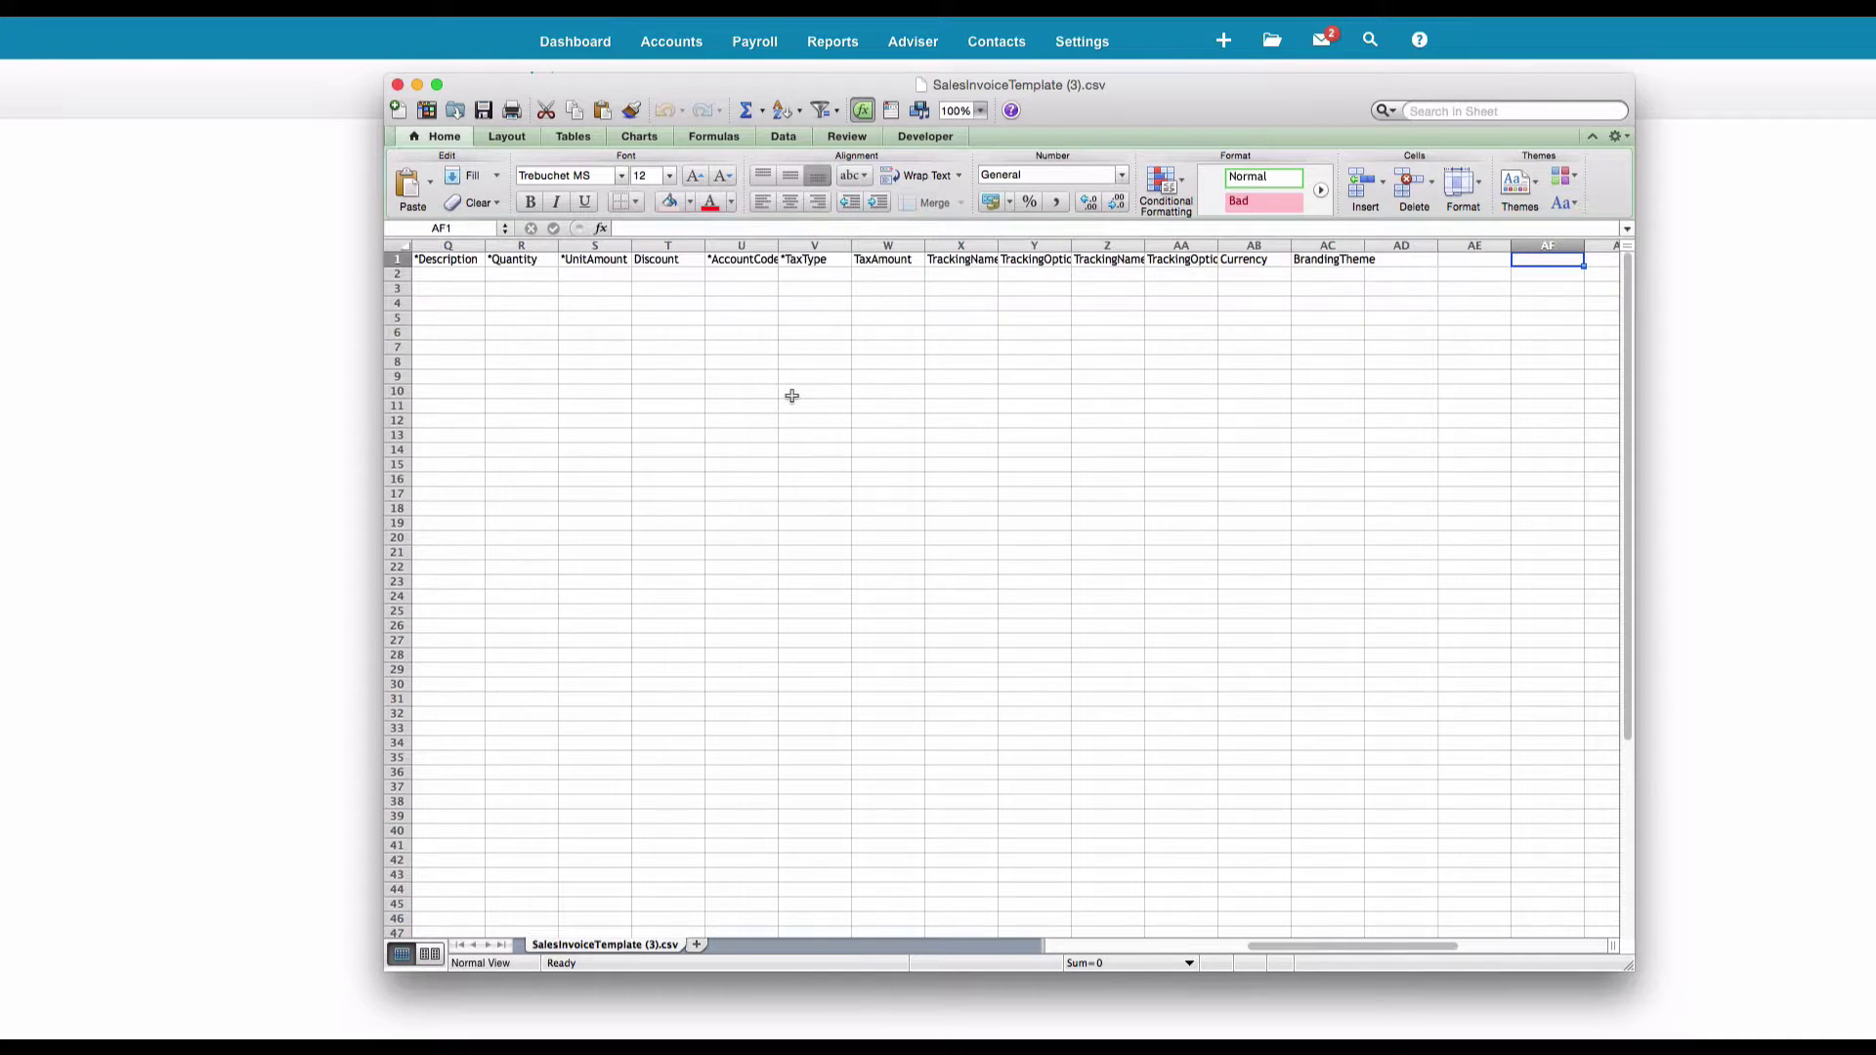
{"action": "key", "text": "Left"}
{"action": "key", "text": "Left"}
{"action": "key", "text": "Left"}
{"action": "key", "text": "Left"}
{"action": "key", "text": "Left"}
{"action": "key", "text": "Left"}
{"action": "key", "text": "Left"}
{"action": "key", "text": "Left"}
{"action": "key", "text": "Left"}
{"action": "key", "text": "Left"}
{"action": "key", "text": "Left"}
{"action": "key", "text": "Left"}
{"action": "key", "text": "Left"}
{"action": "key", "text": "Left"}
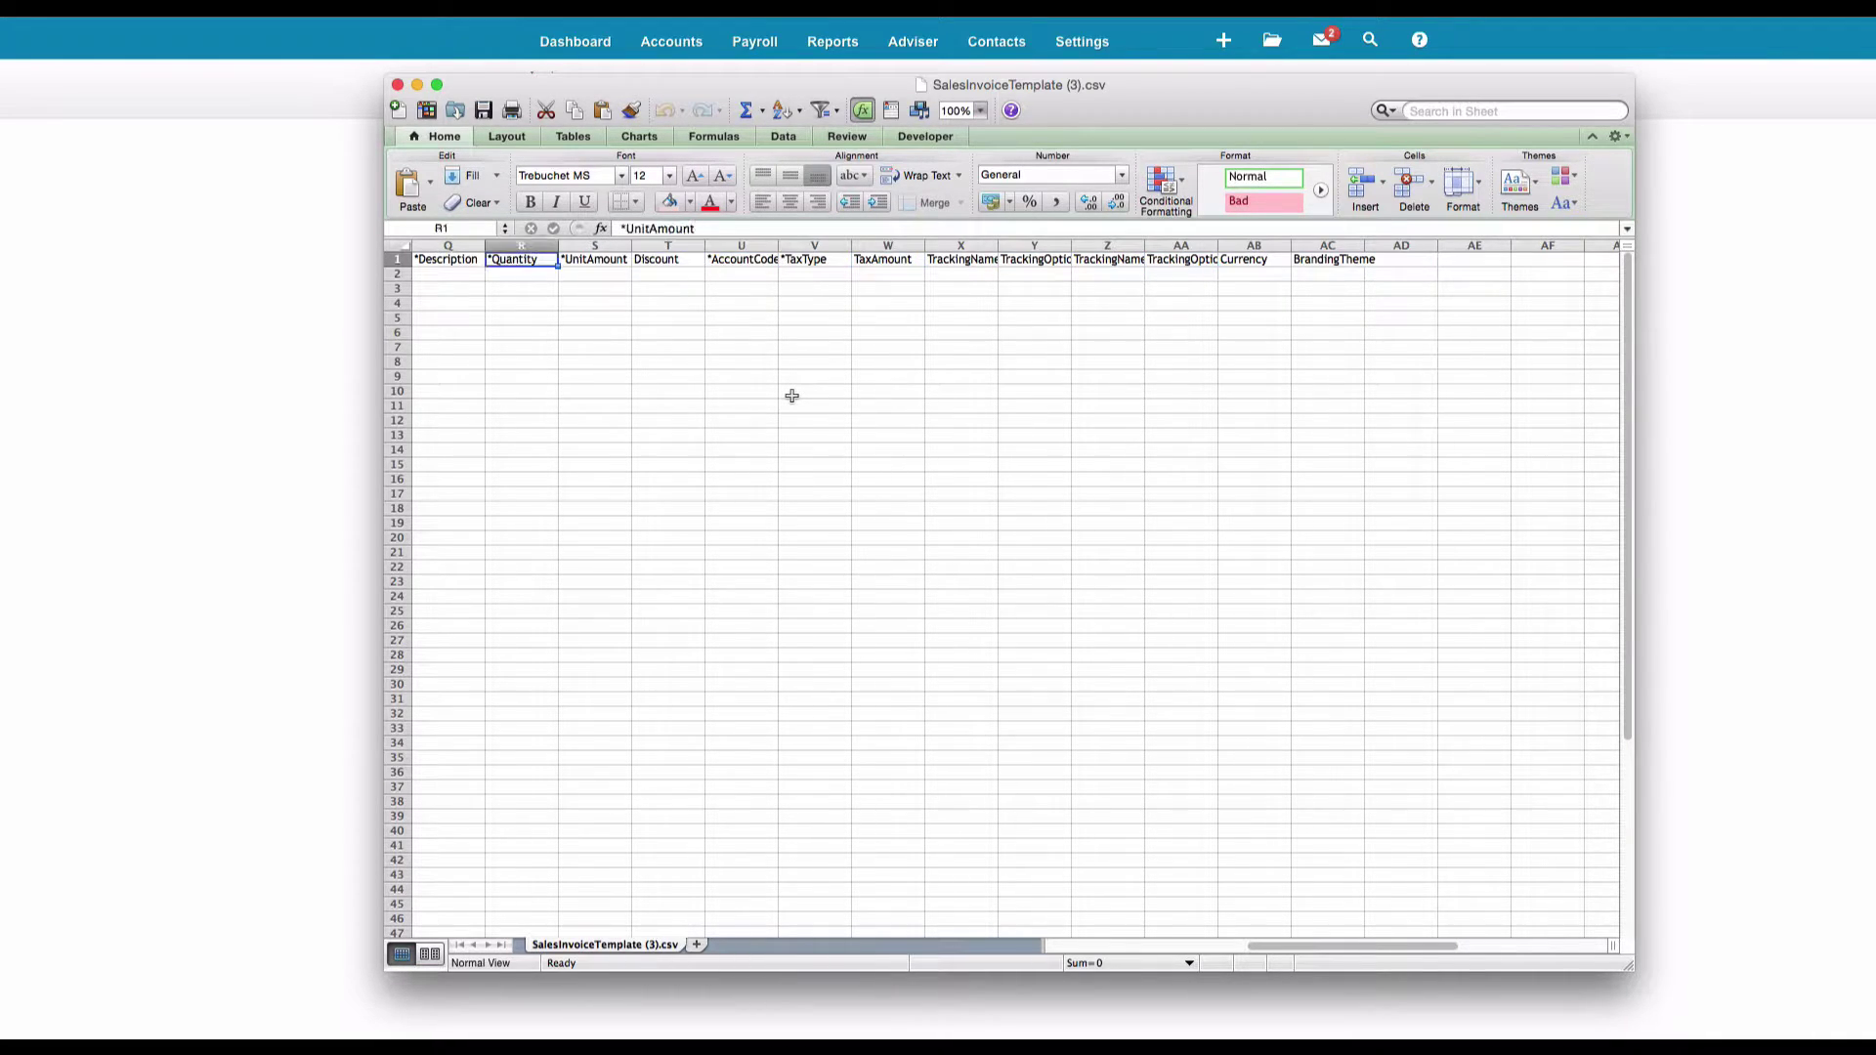
{"action": "key", "text": "Left"}
{"action": "key", "text": "Left"}
{"action": "key", "text": "Left"}
{"action": "key", "text": "Left"}
{"action": "key", "text": "Left"}
{"action": "key", "text": "Left"}
{"action": "key", "text": "Left"}
{"action": "key", "text": "Left"}
{"action": "key", "text": "Left"}
{"action": "key", "text": "Left"}
{"action": "key", "text": "Left"}
{"action": "key", "text": "Left"}
{"action": "key", "text": "Left"}
{"action": "key", "text": "Left"}
{"action": "key", "text": "Left"}
{"action": "key", "text": "Left"}
{"action": "key", "text": "Left"}
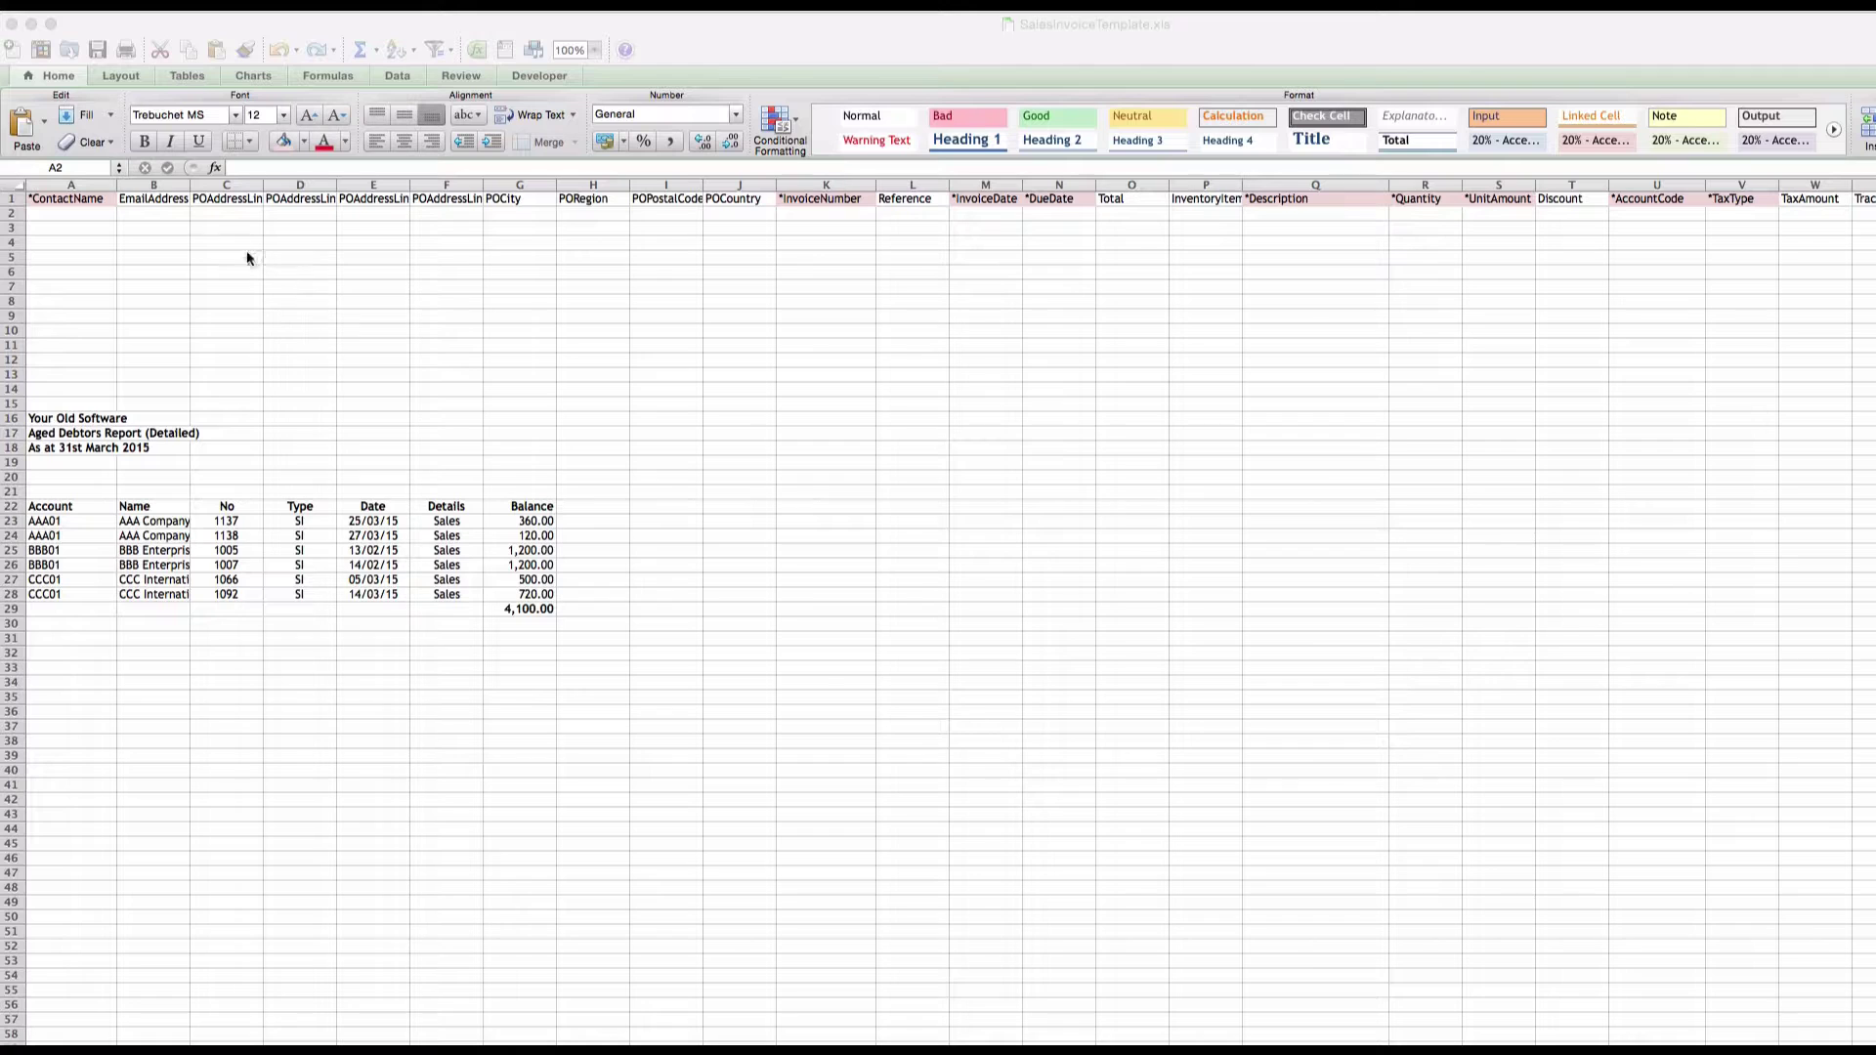
- Copy the six customer names from B23:B28 into A2:A7 under *ContactName
{"action": "left_click", "coordinate": [168, 226]}
{"action": "key", "text": "Up"}
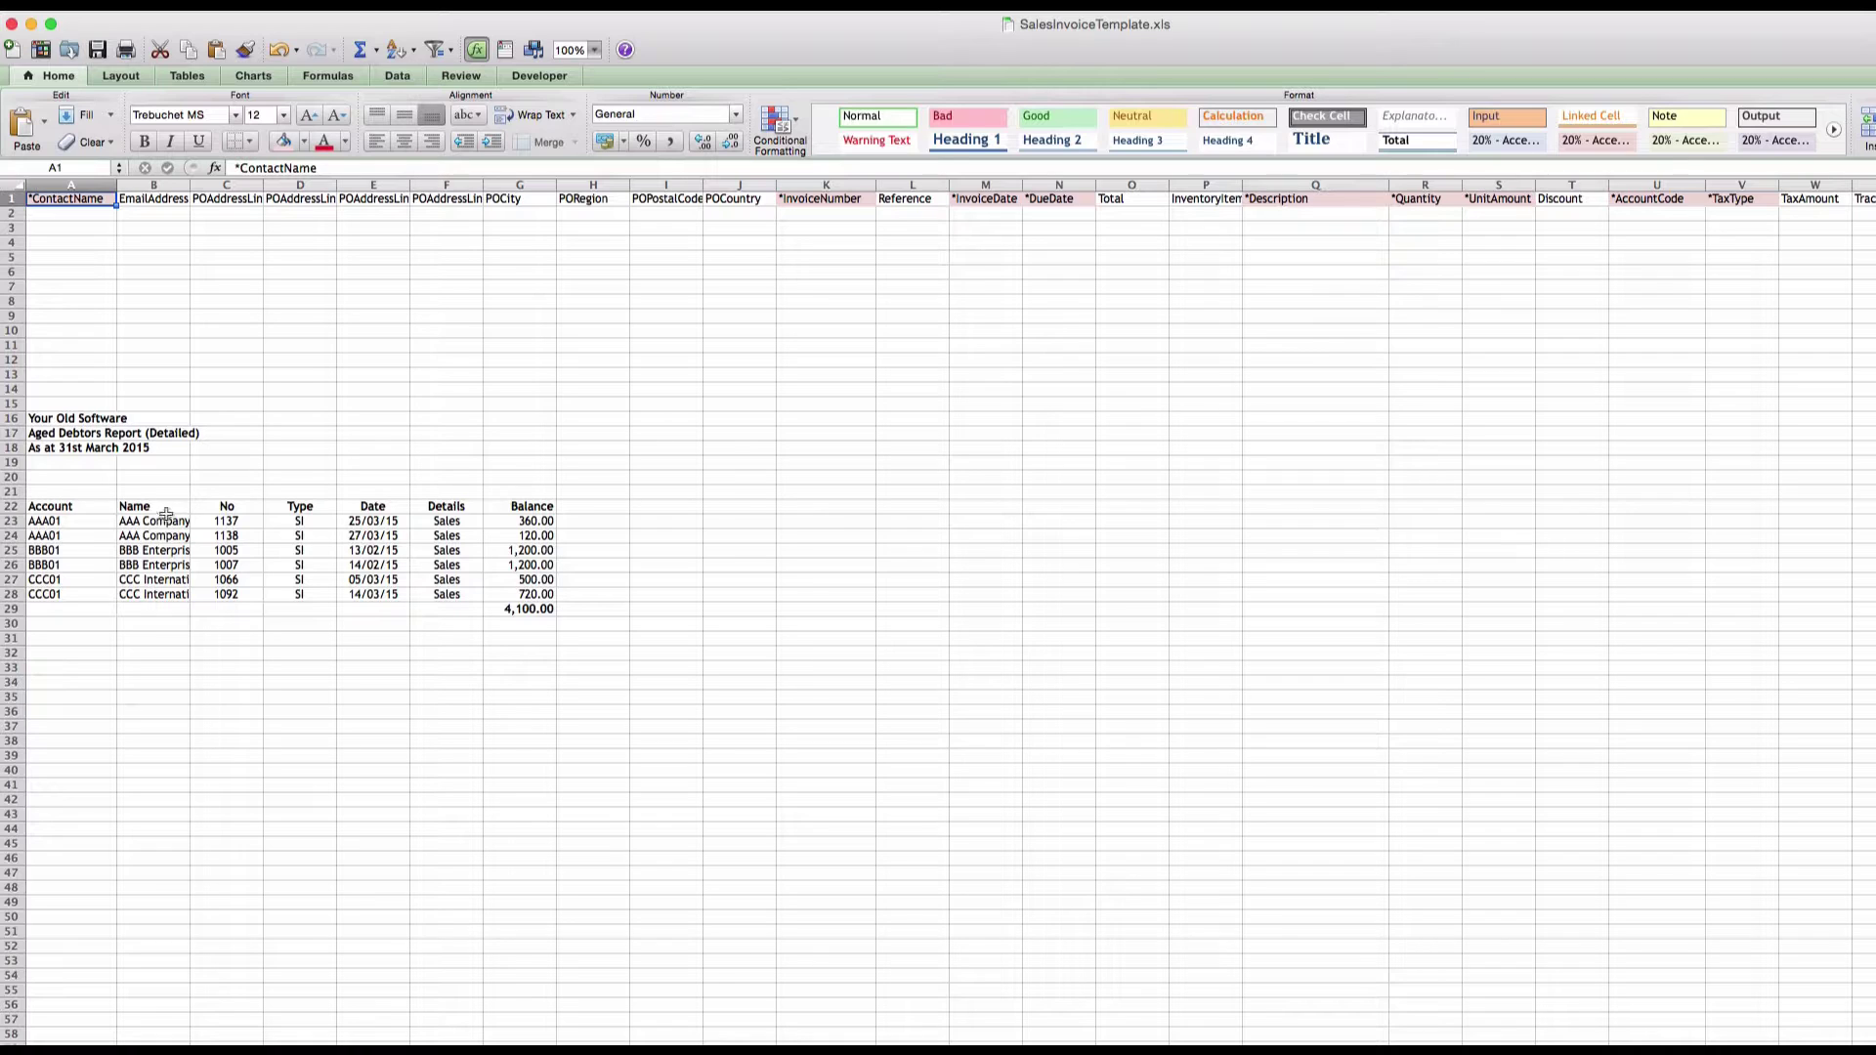
{"action": "left_click_drag", "start_coordinate": [164, 521], "coordinate": [166, 595]}
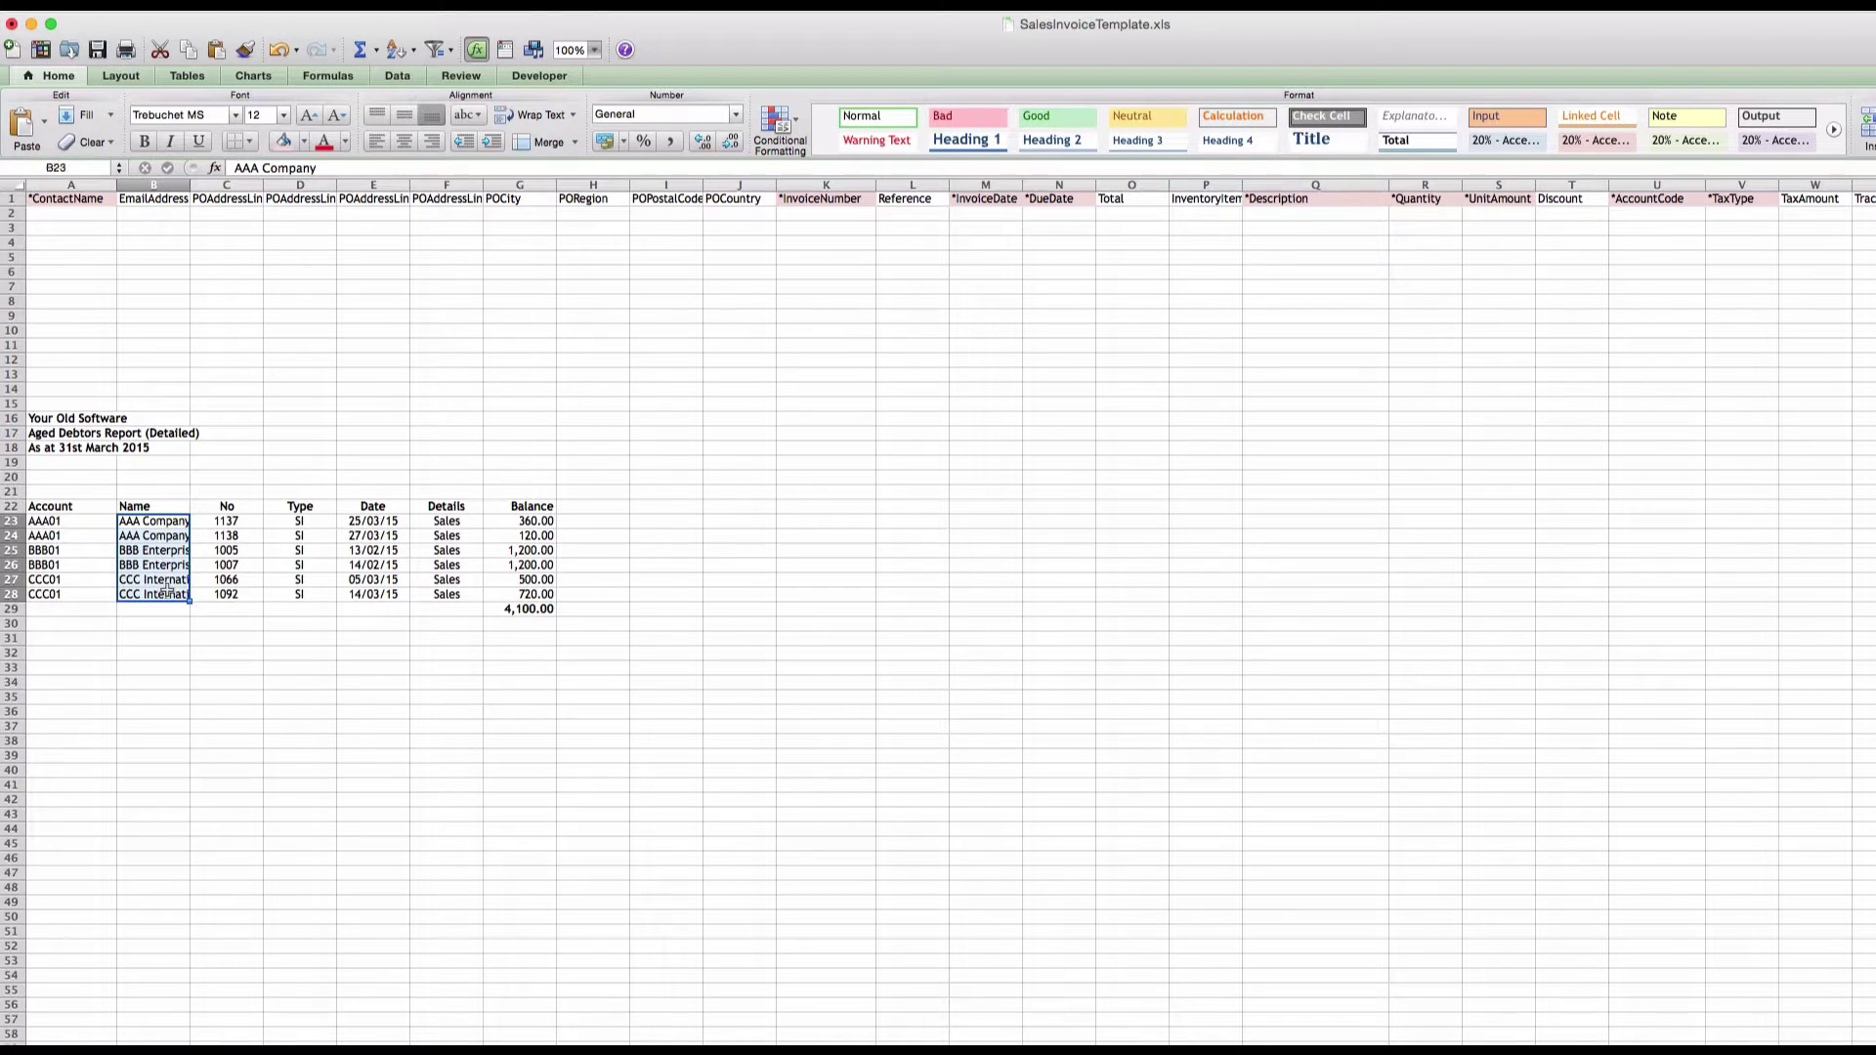
{"action": "right_click", "coordinate": [167, 592]}
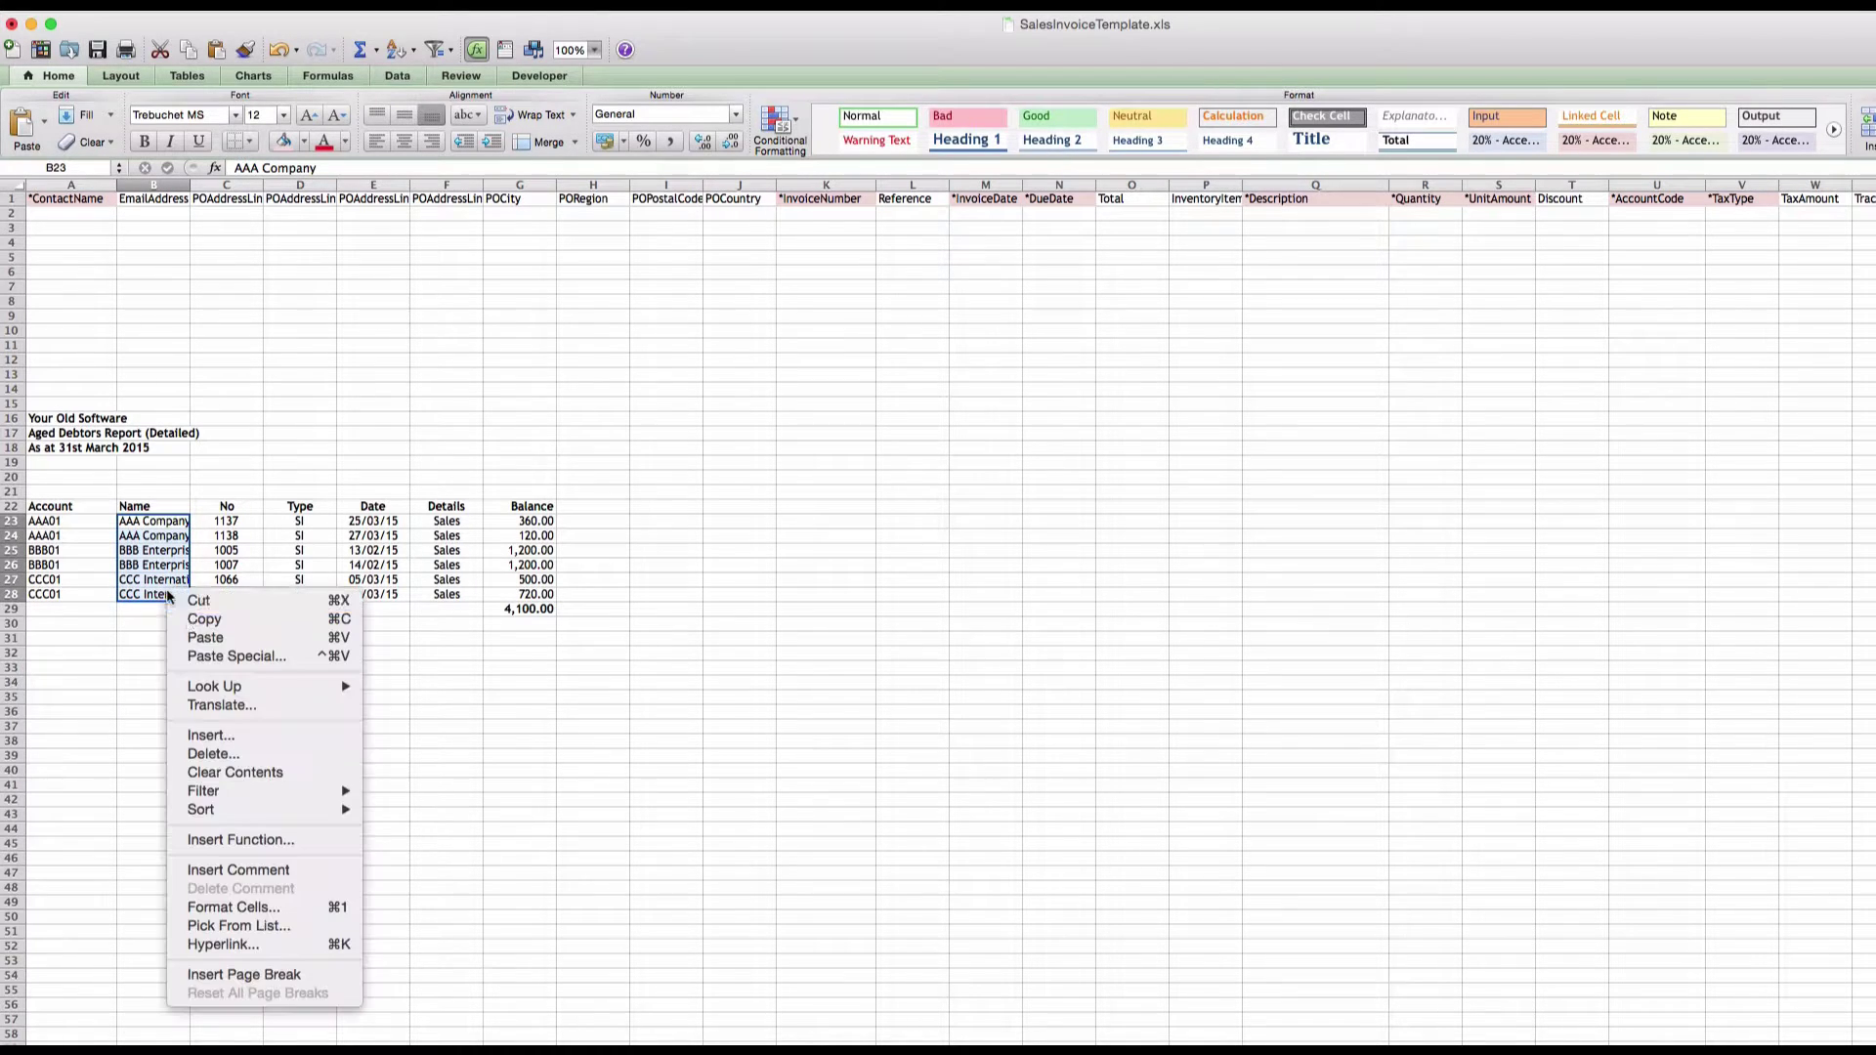
{"action": "left_click", "coordinate": [84, 215]}
{"action": "right_click", "coordinate": [85, 214]}
{"action": "left_click", "coordinate": [126, 260]}
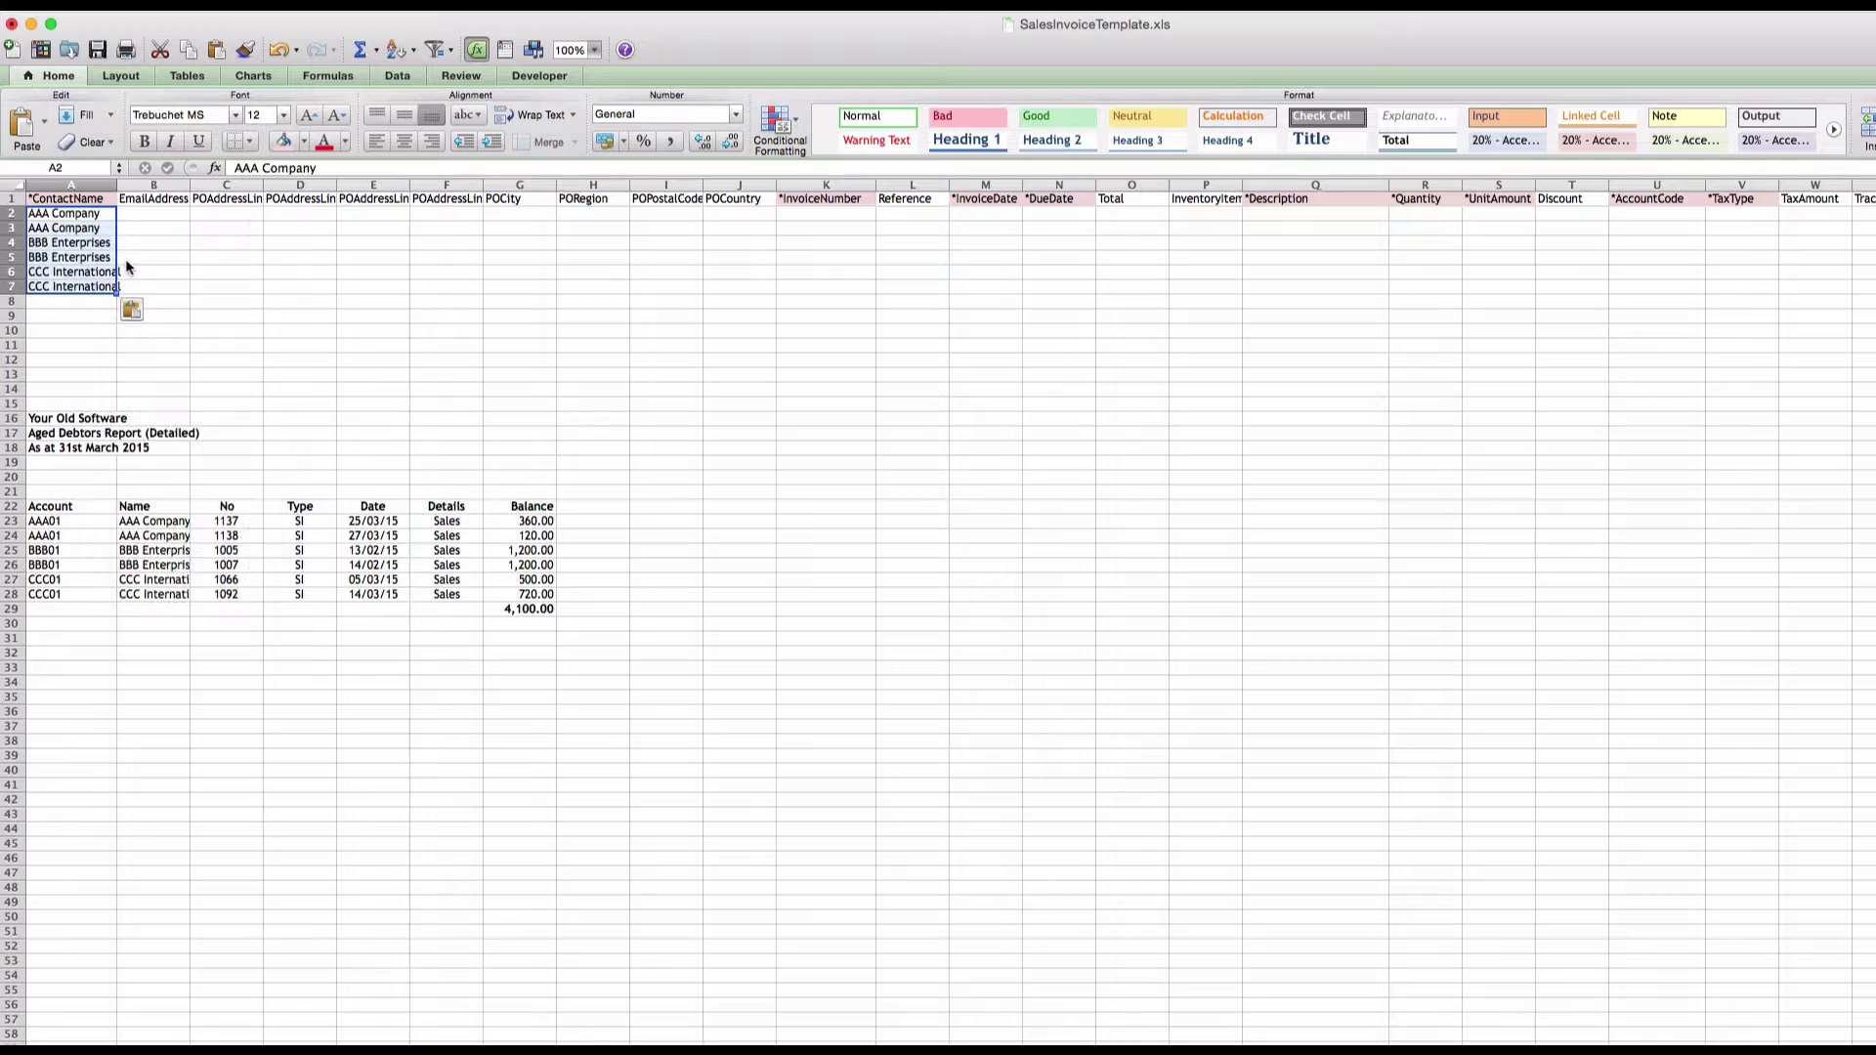
{"action": "left_click", "coordinate": [789, 215]}
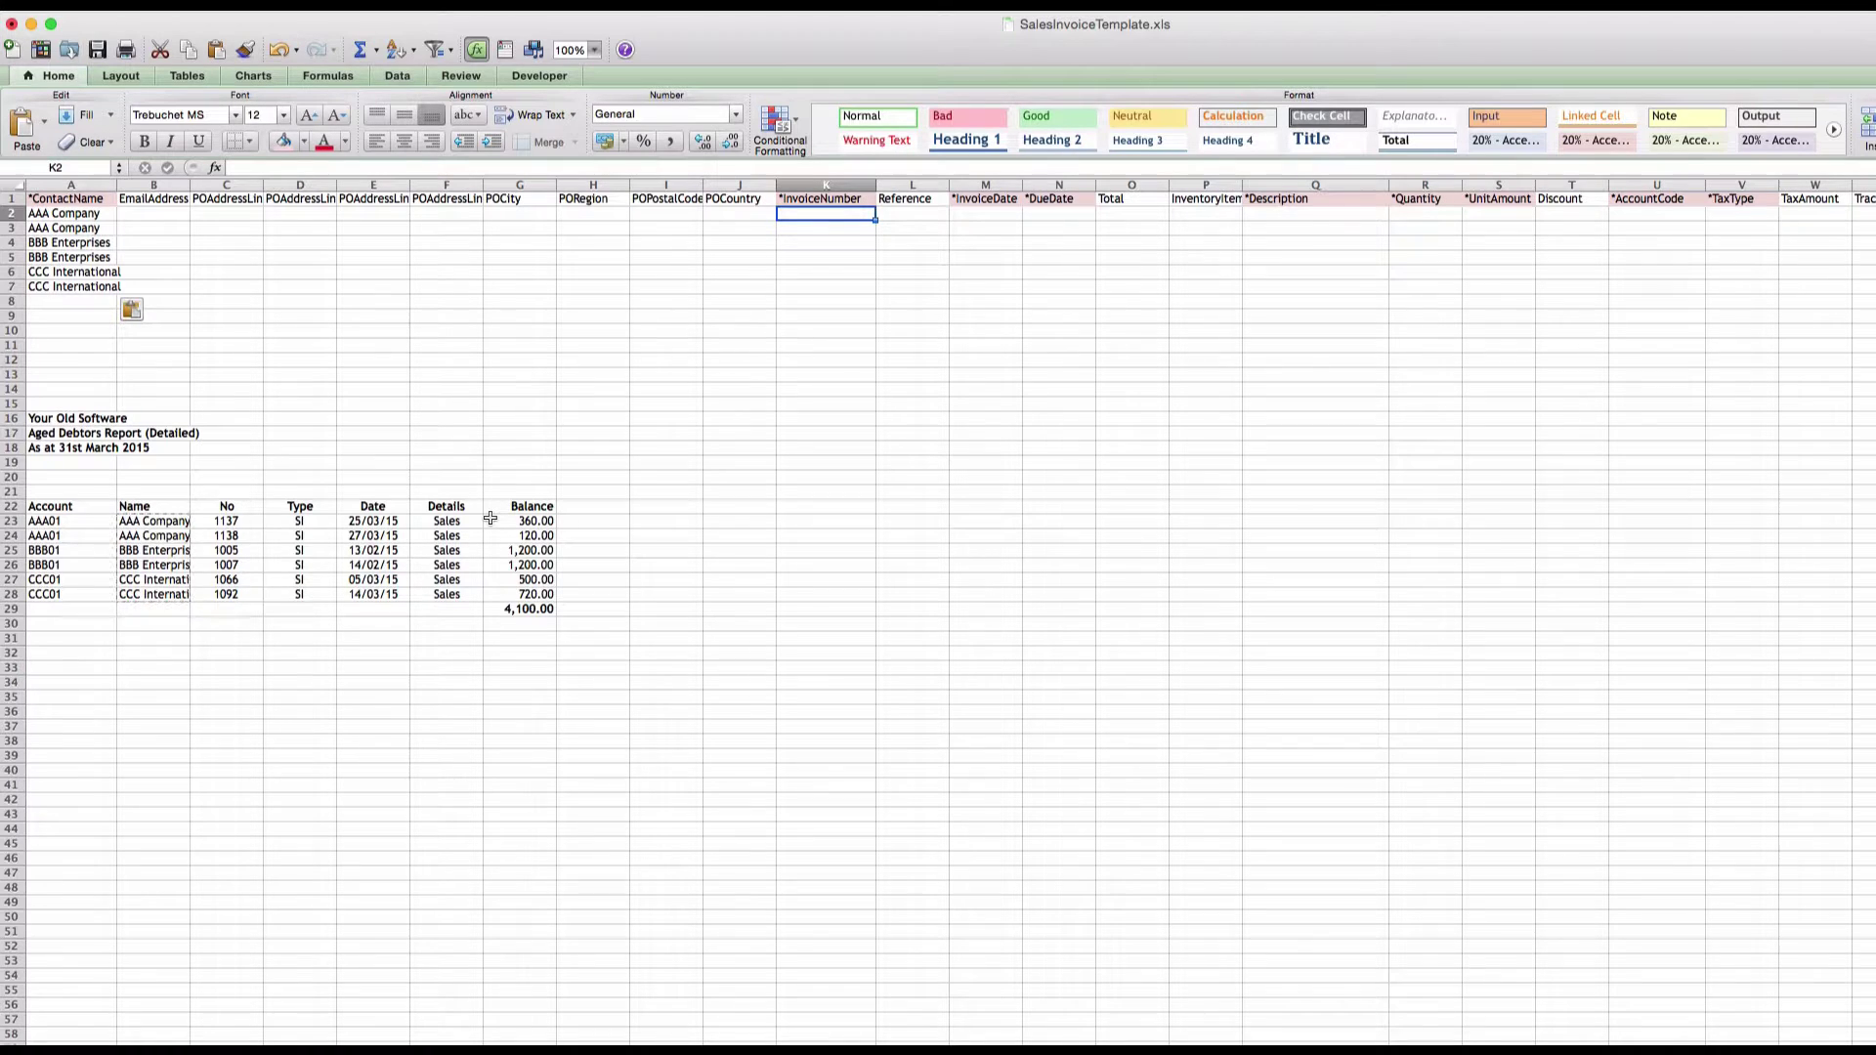
- Copy the six report invoice numbers into K2:K7 under *InvoiceNumber
{"action": "left_click_drag", "start_coordinate": [243, 522], "coordinate": [250, 594]}
{"action": "right_click", "coordinate": [251, 595]}
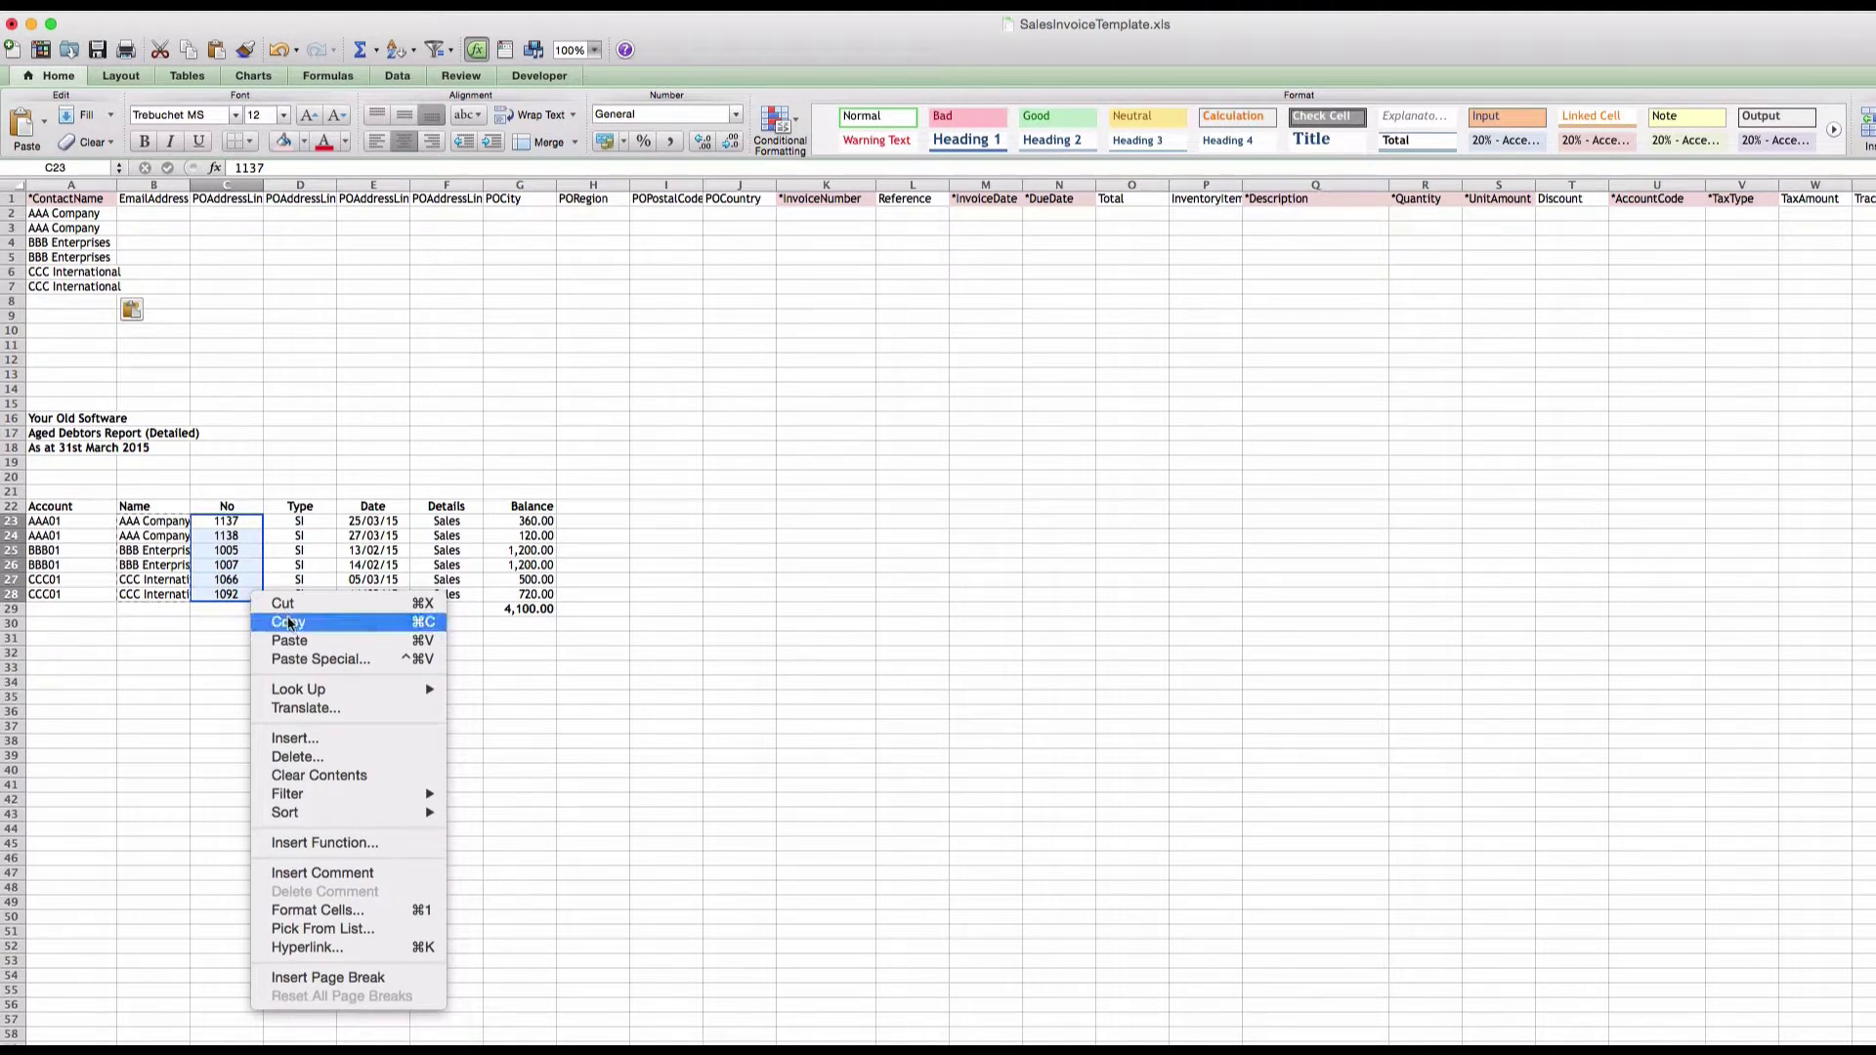
{"action": "left_click", "coordinate": [289, 623]}
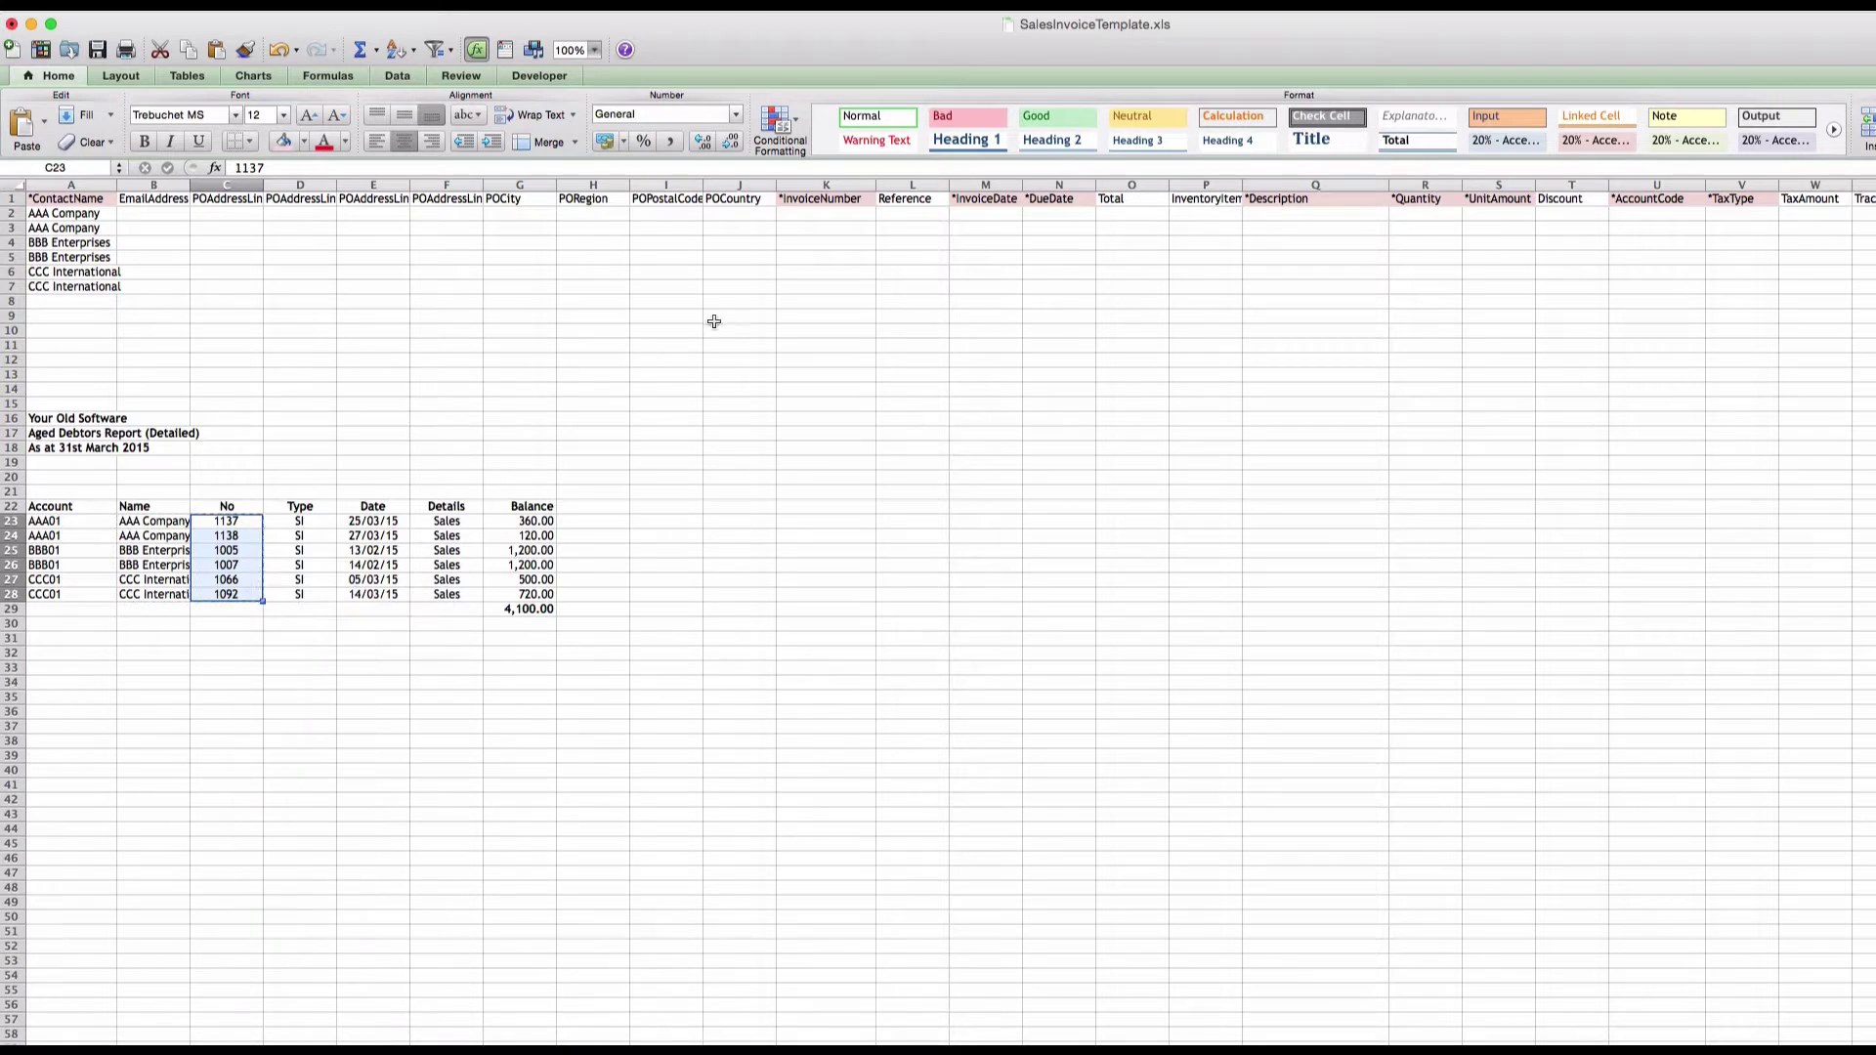
{"action": "right_click", "coordinate": [807, 212]}
{"action": "left_click", "coordinate": [844, 263]}
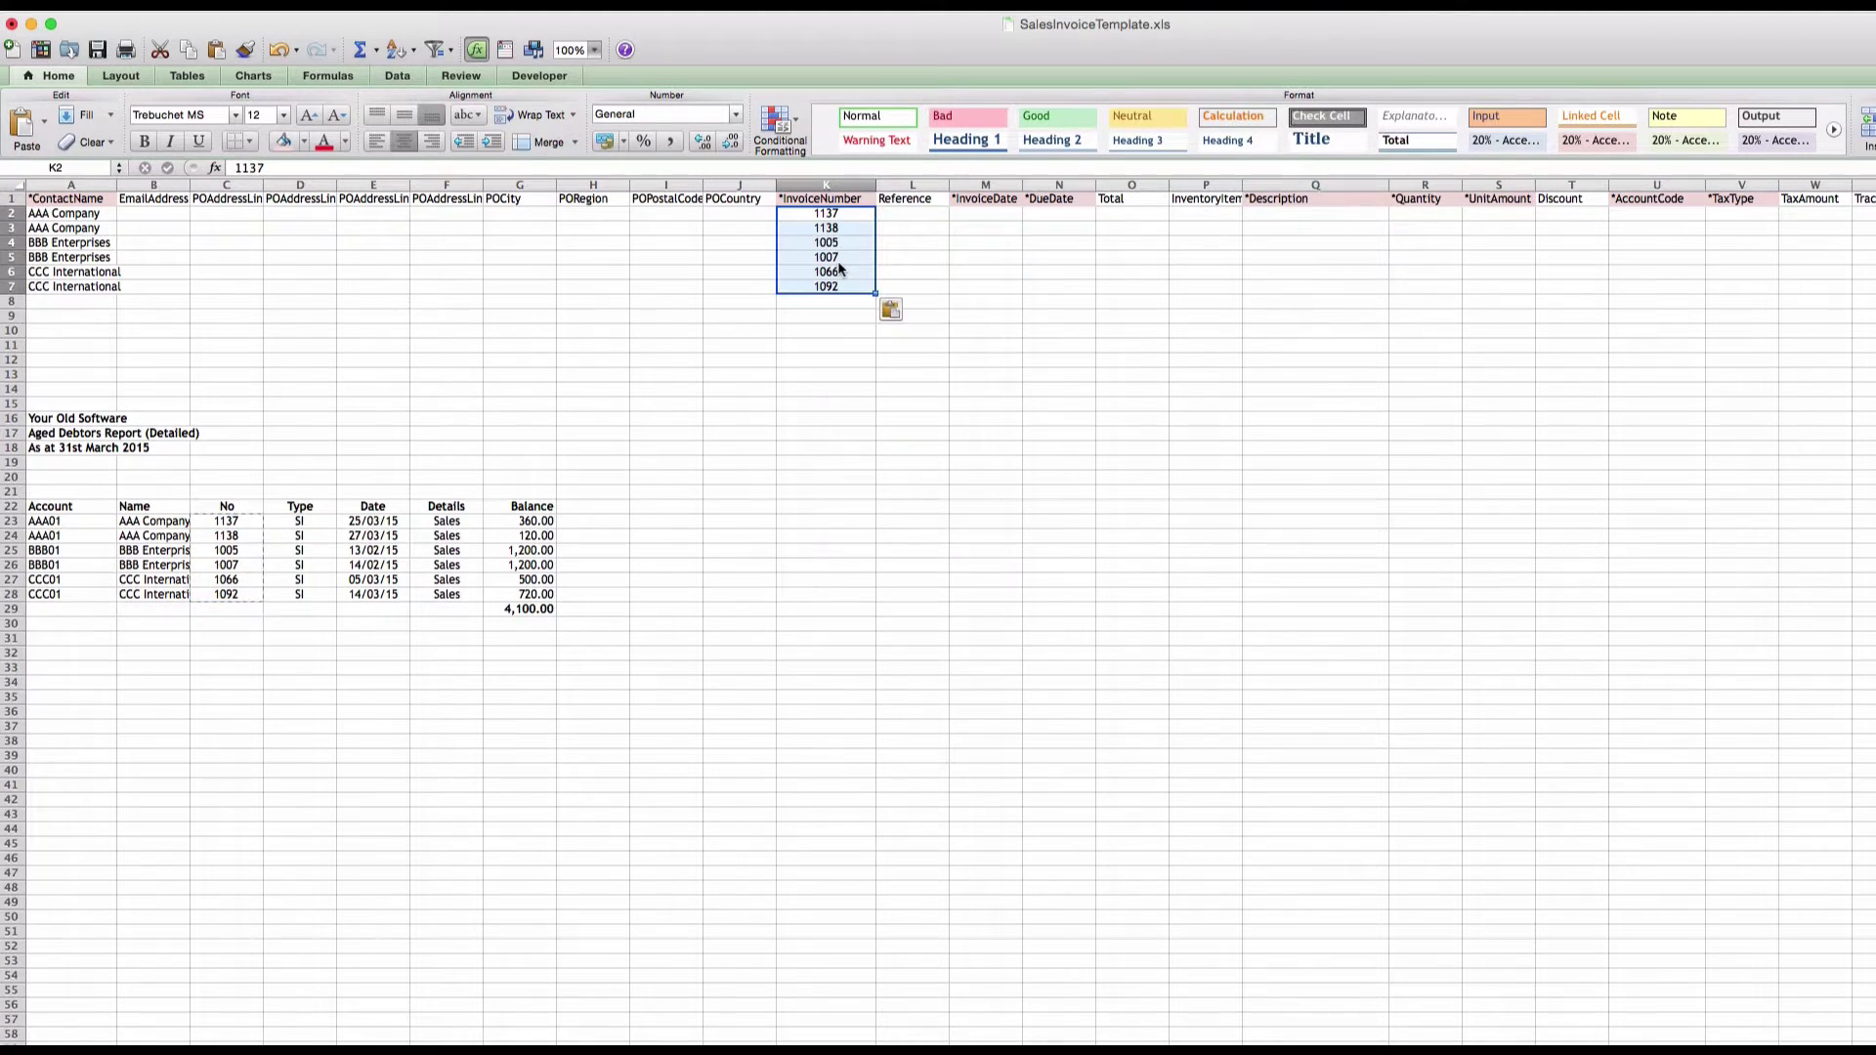
- Copy the six report dates from E23:E28 into *InvoiceDate starting at M2
{"action": "left_click", "coordinate": [977, 211]}
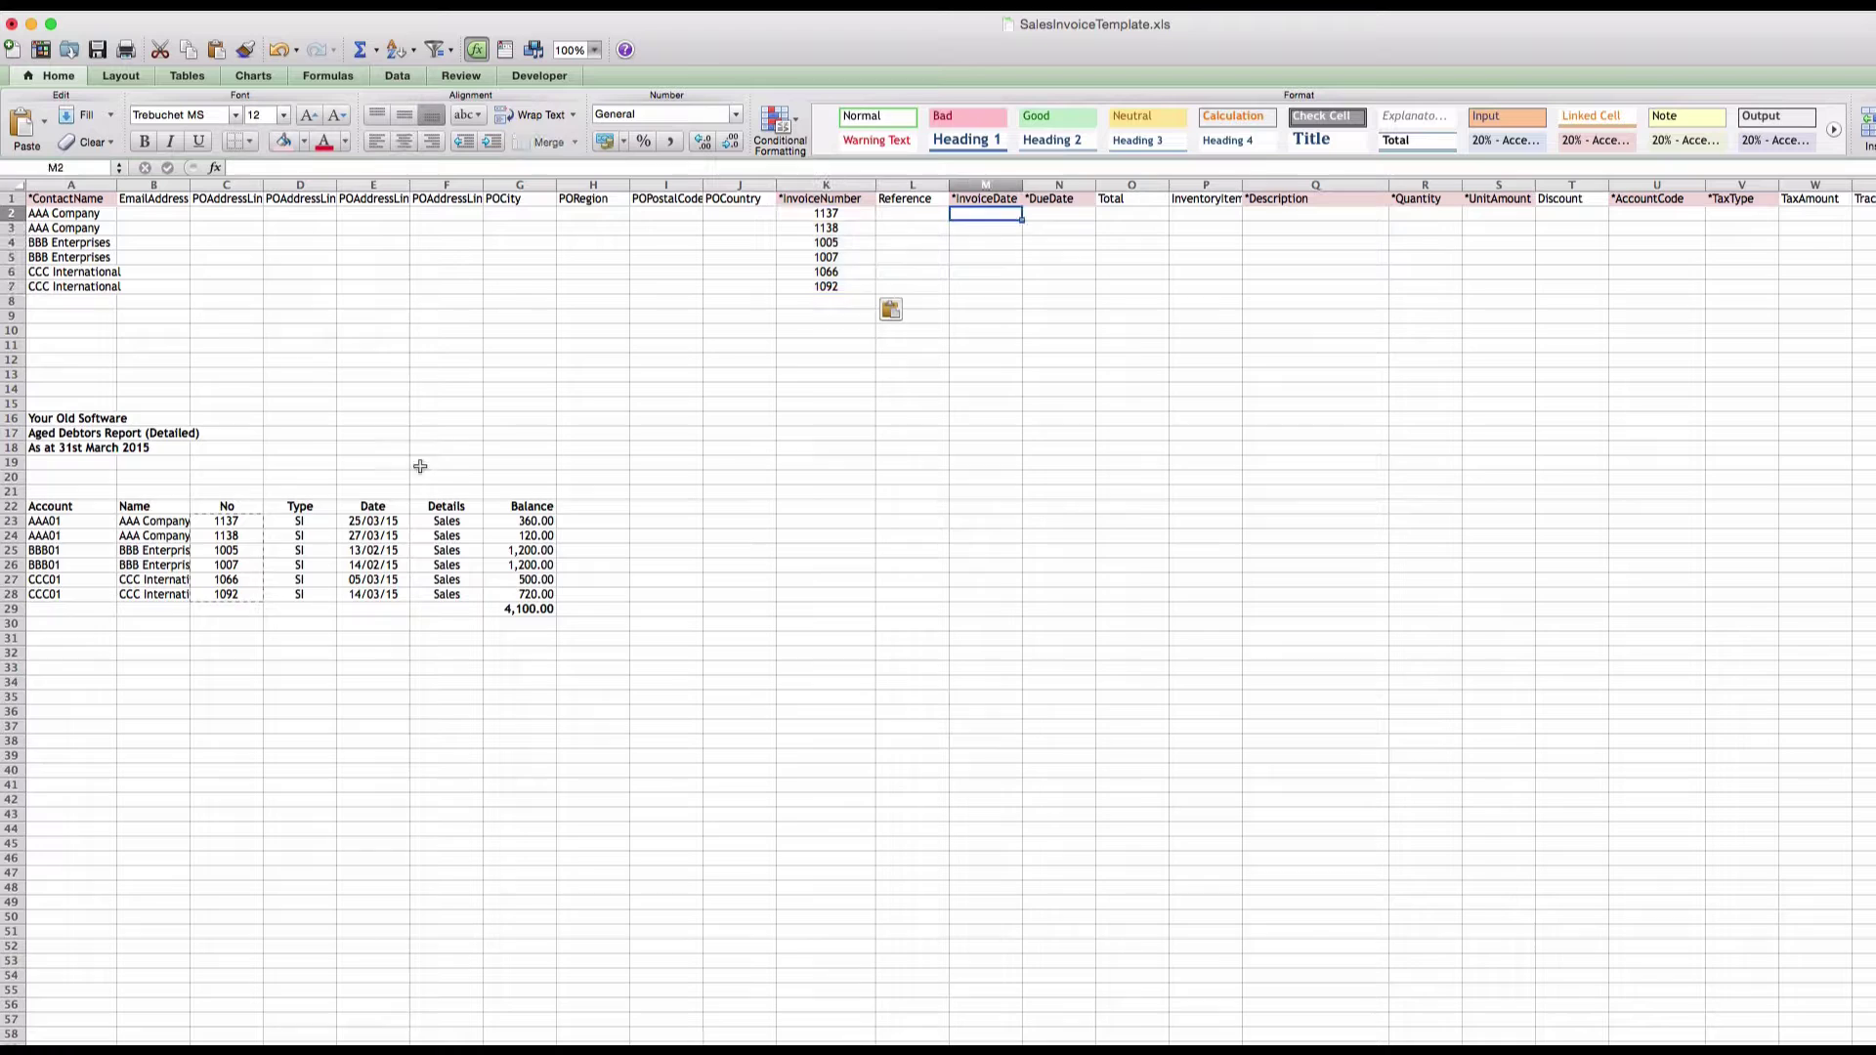
{"action": "left_click_drag", "start_coordinate": [364, 524], "coordinate": [380, 593]}
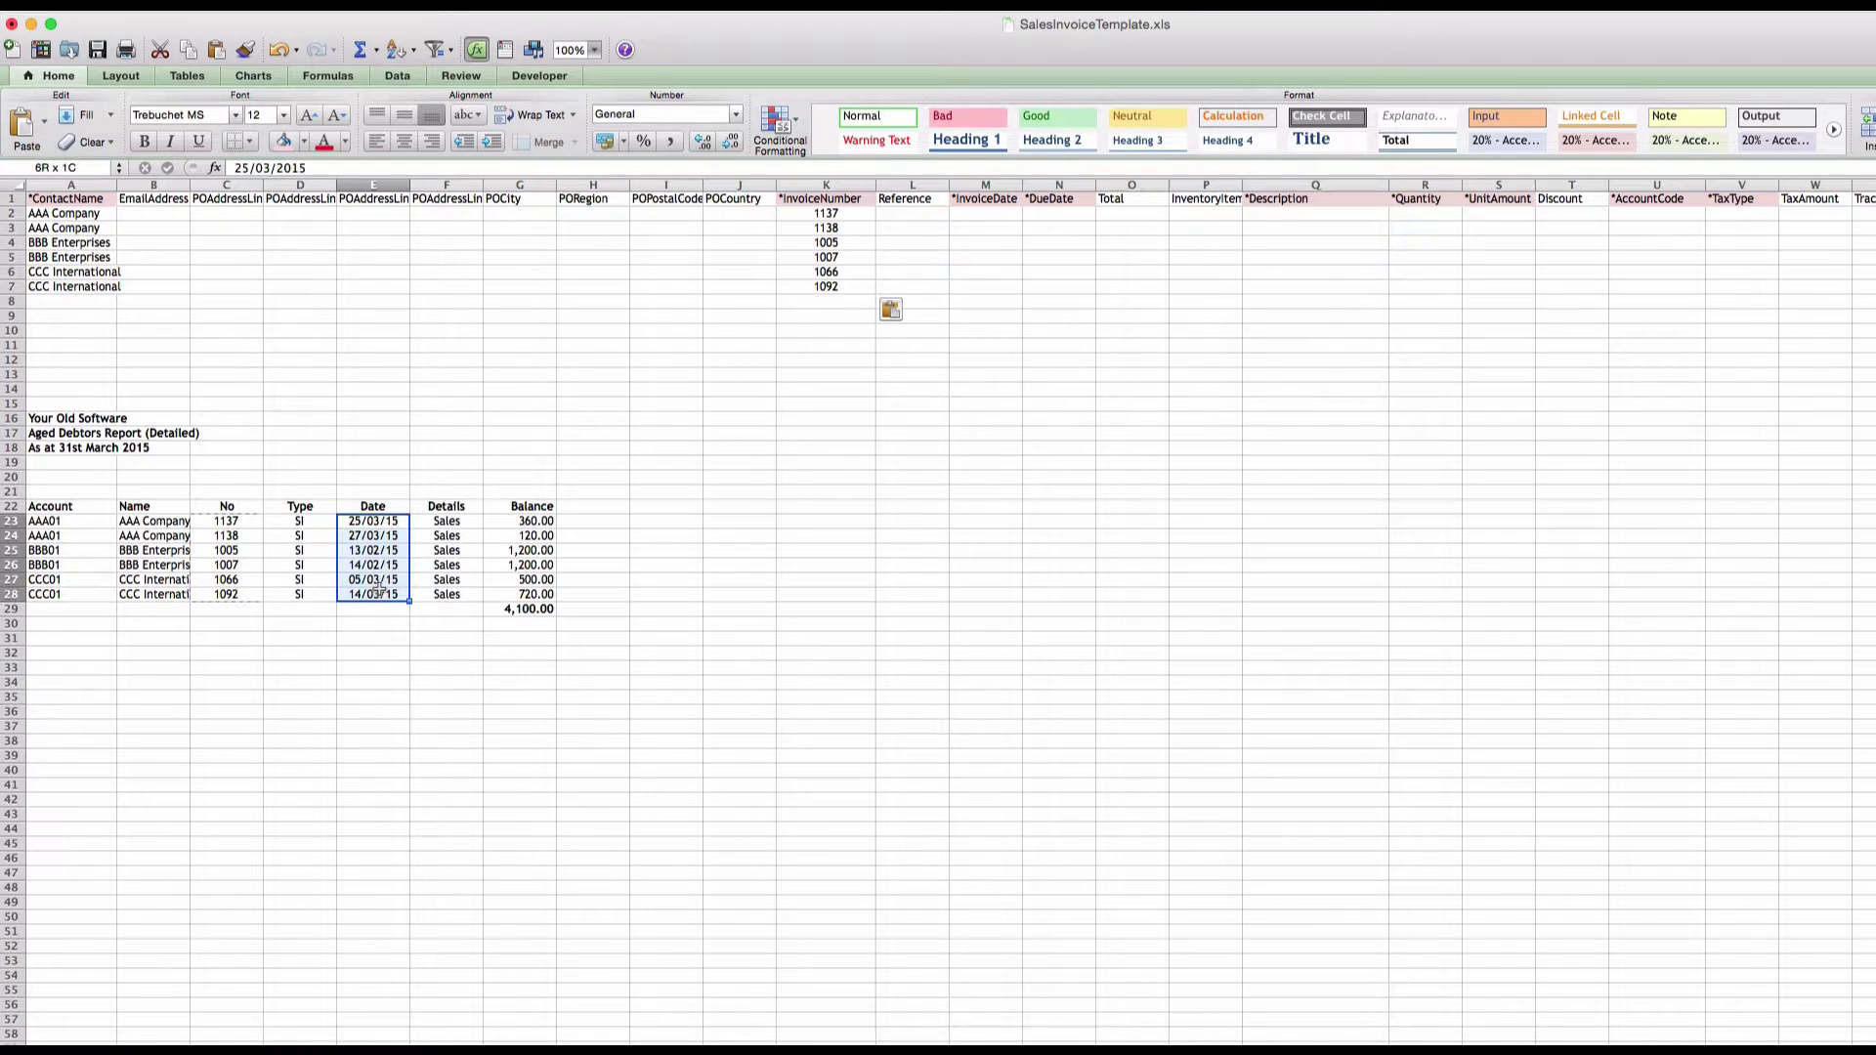
{"action": "right_click", "coordinate": [381, 596]}
{"action": "left_click", "coordinate": [417, 617]}
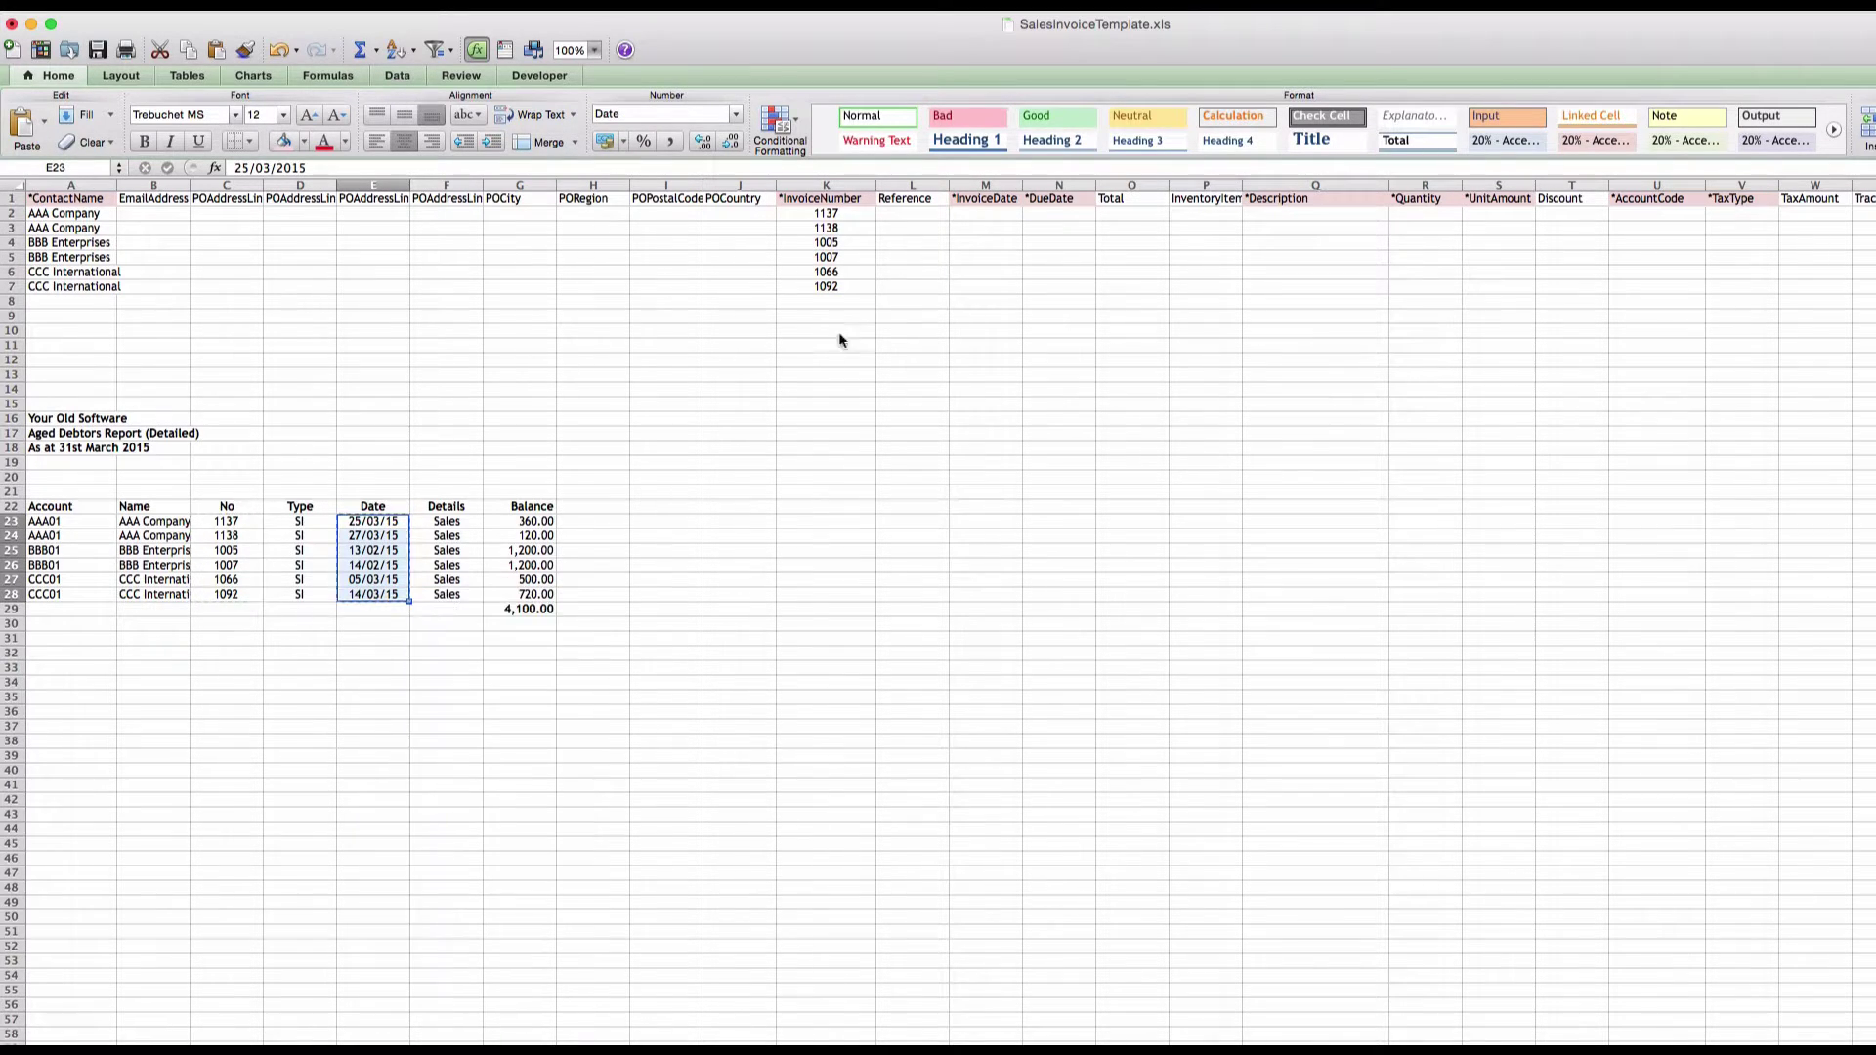
{"action": "left_click", "coordinate": [972, 212]}
{"action": "right_click", "coordinate": [973, 212]}
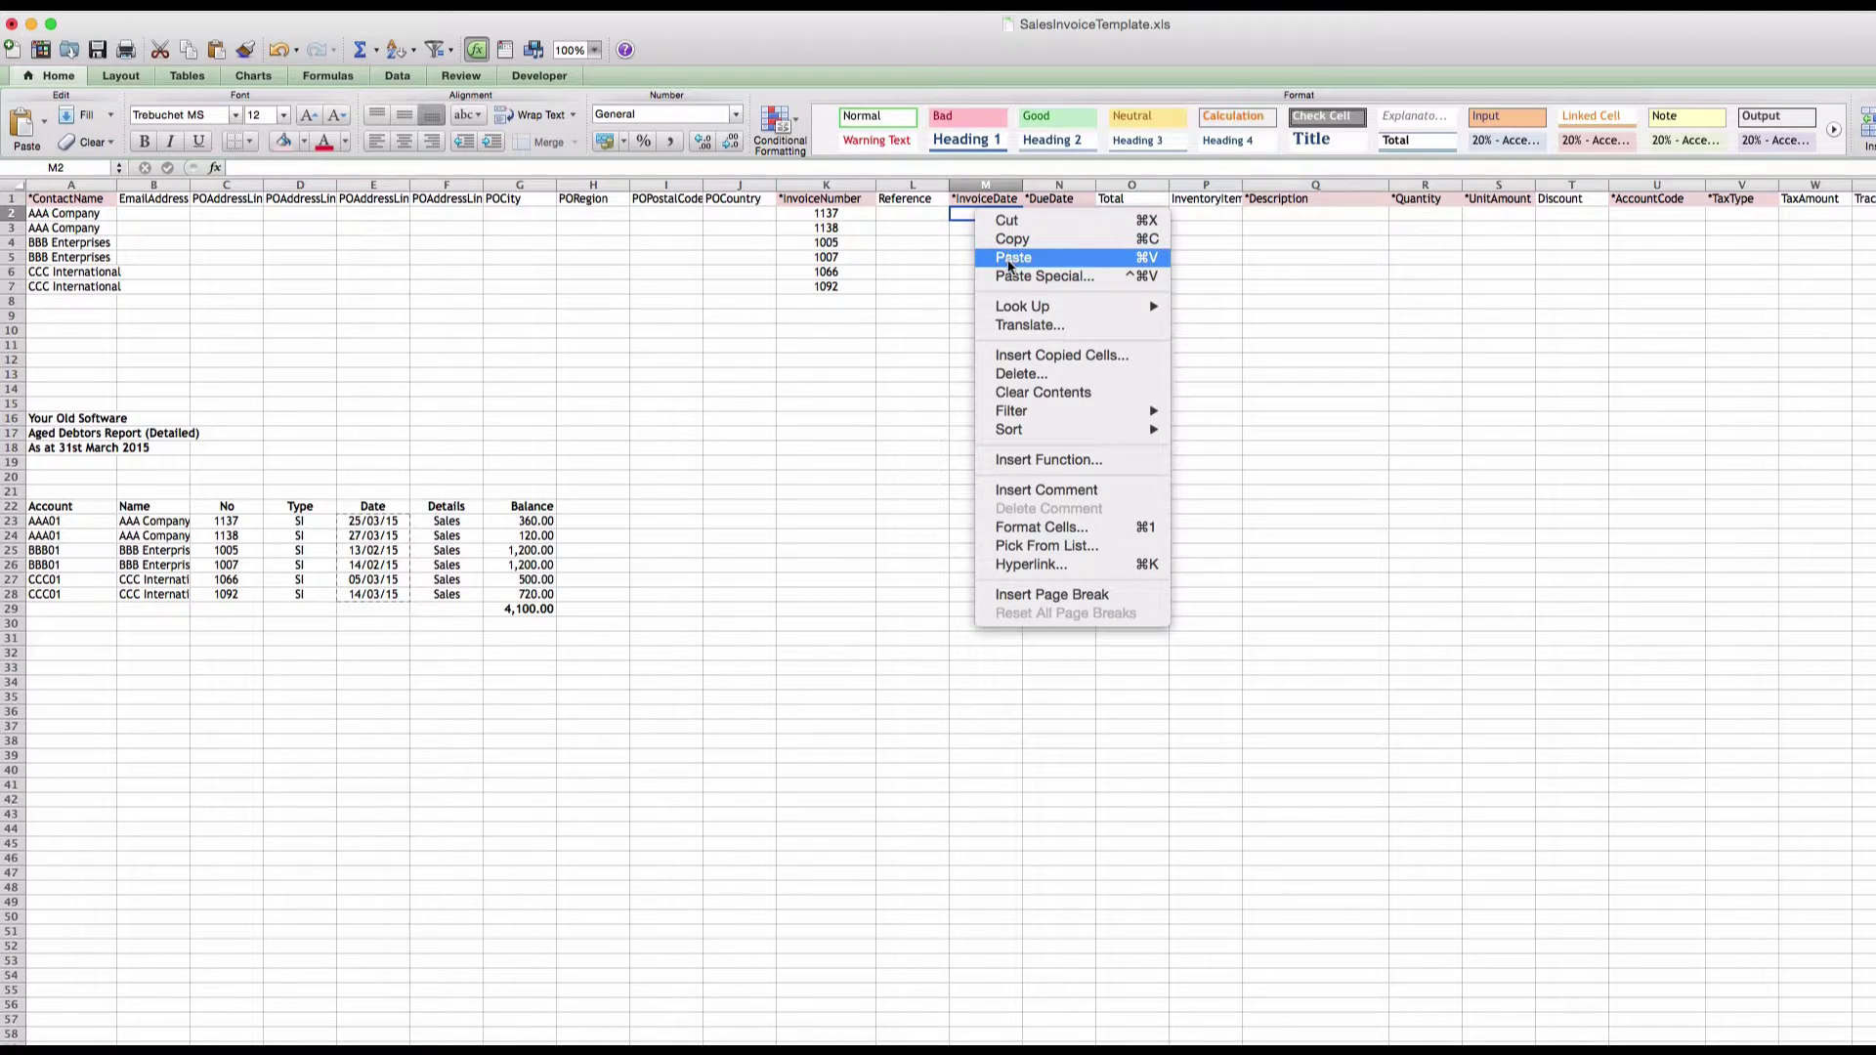
{"action": "left_click", "coordinate": [1013, 258]}
{"action": "left_click", "coordinate": [976, 357]}
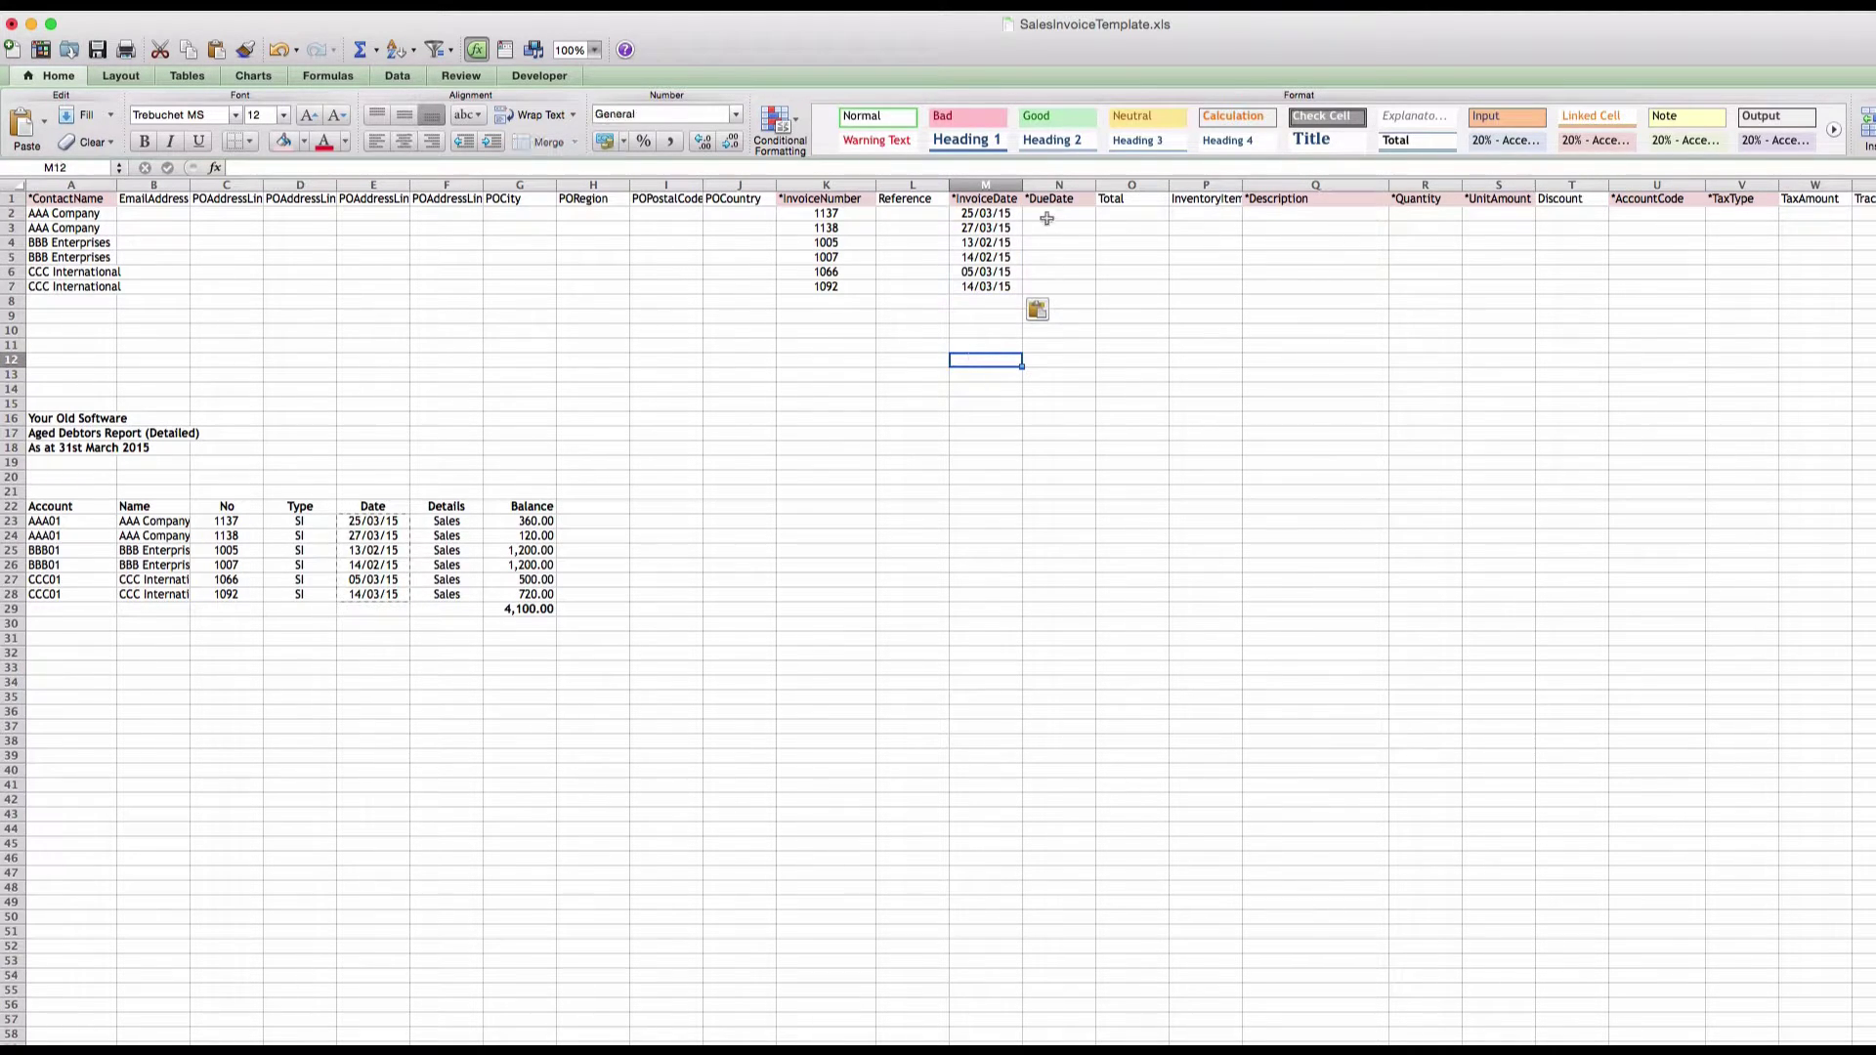
- Enter due date formula =M2+30 in N2 and fill it down to N7
{"action": "left_click", "coordinate": [1046, 217]}
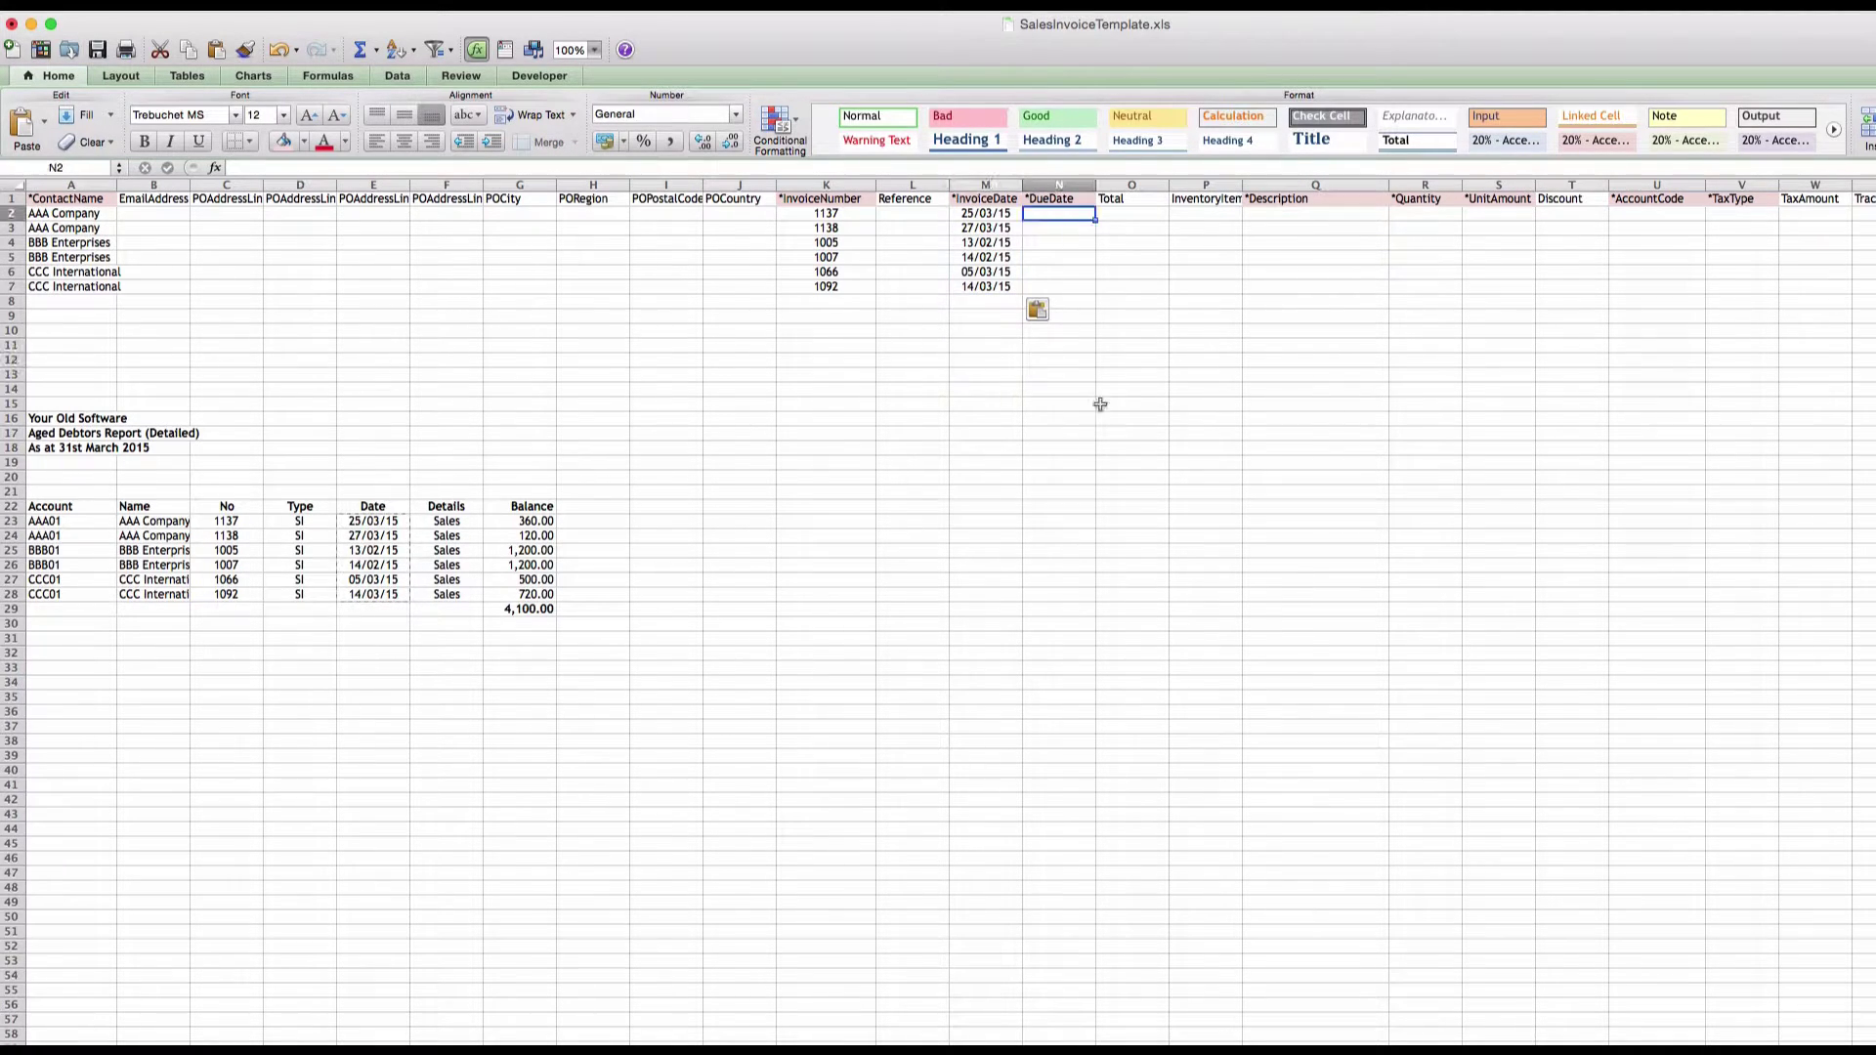
{"action": "left_click", "coordinate": [1045, 203]}
{"action": "left_click", "coordinate": [1061, 213]}
{"action": "type", "text": "=M2"}
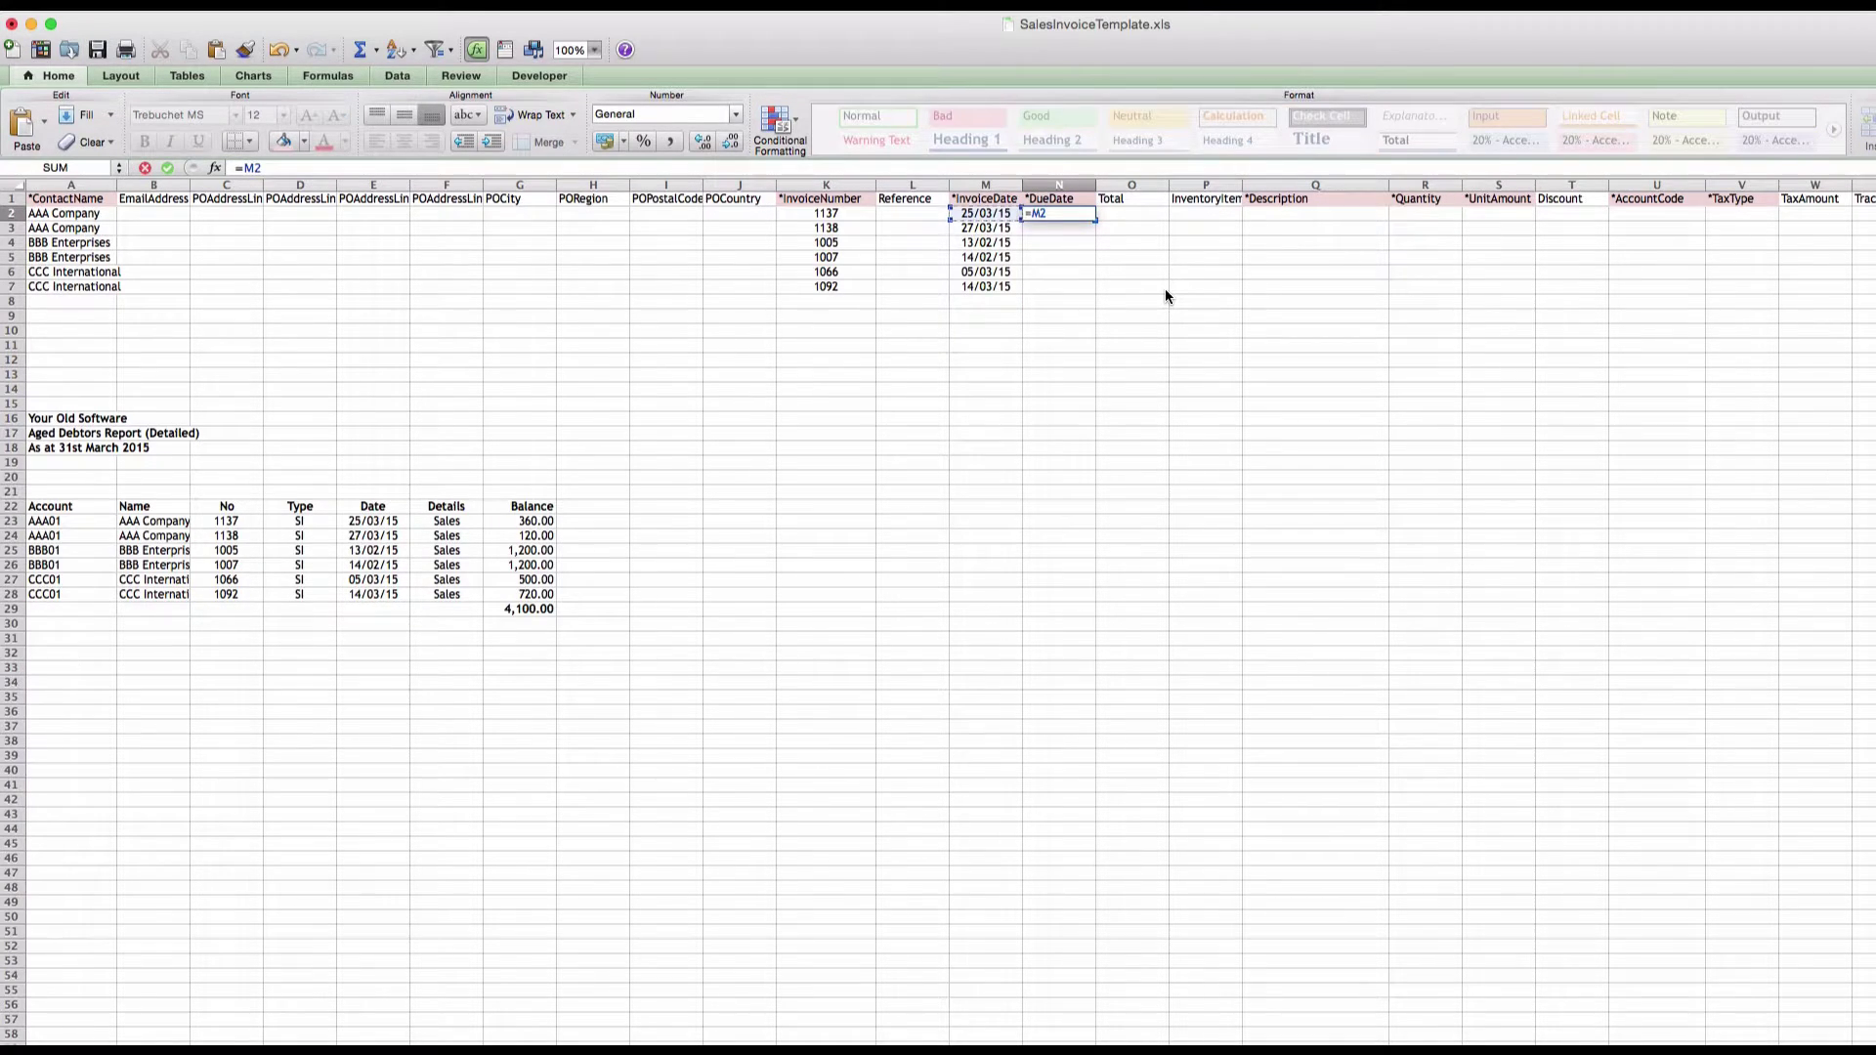
{"action": "type", "text": "+30"}
{"action": "key", "text": "Return"}
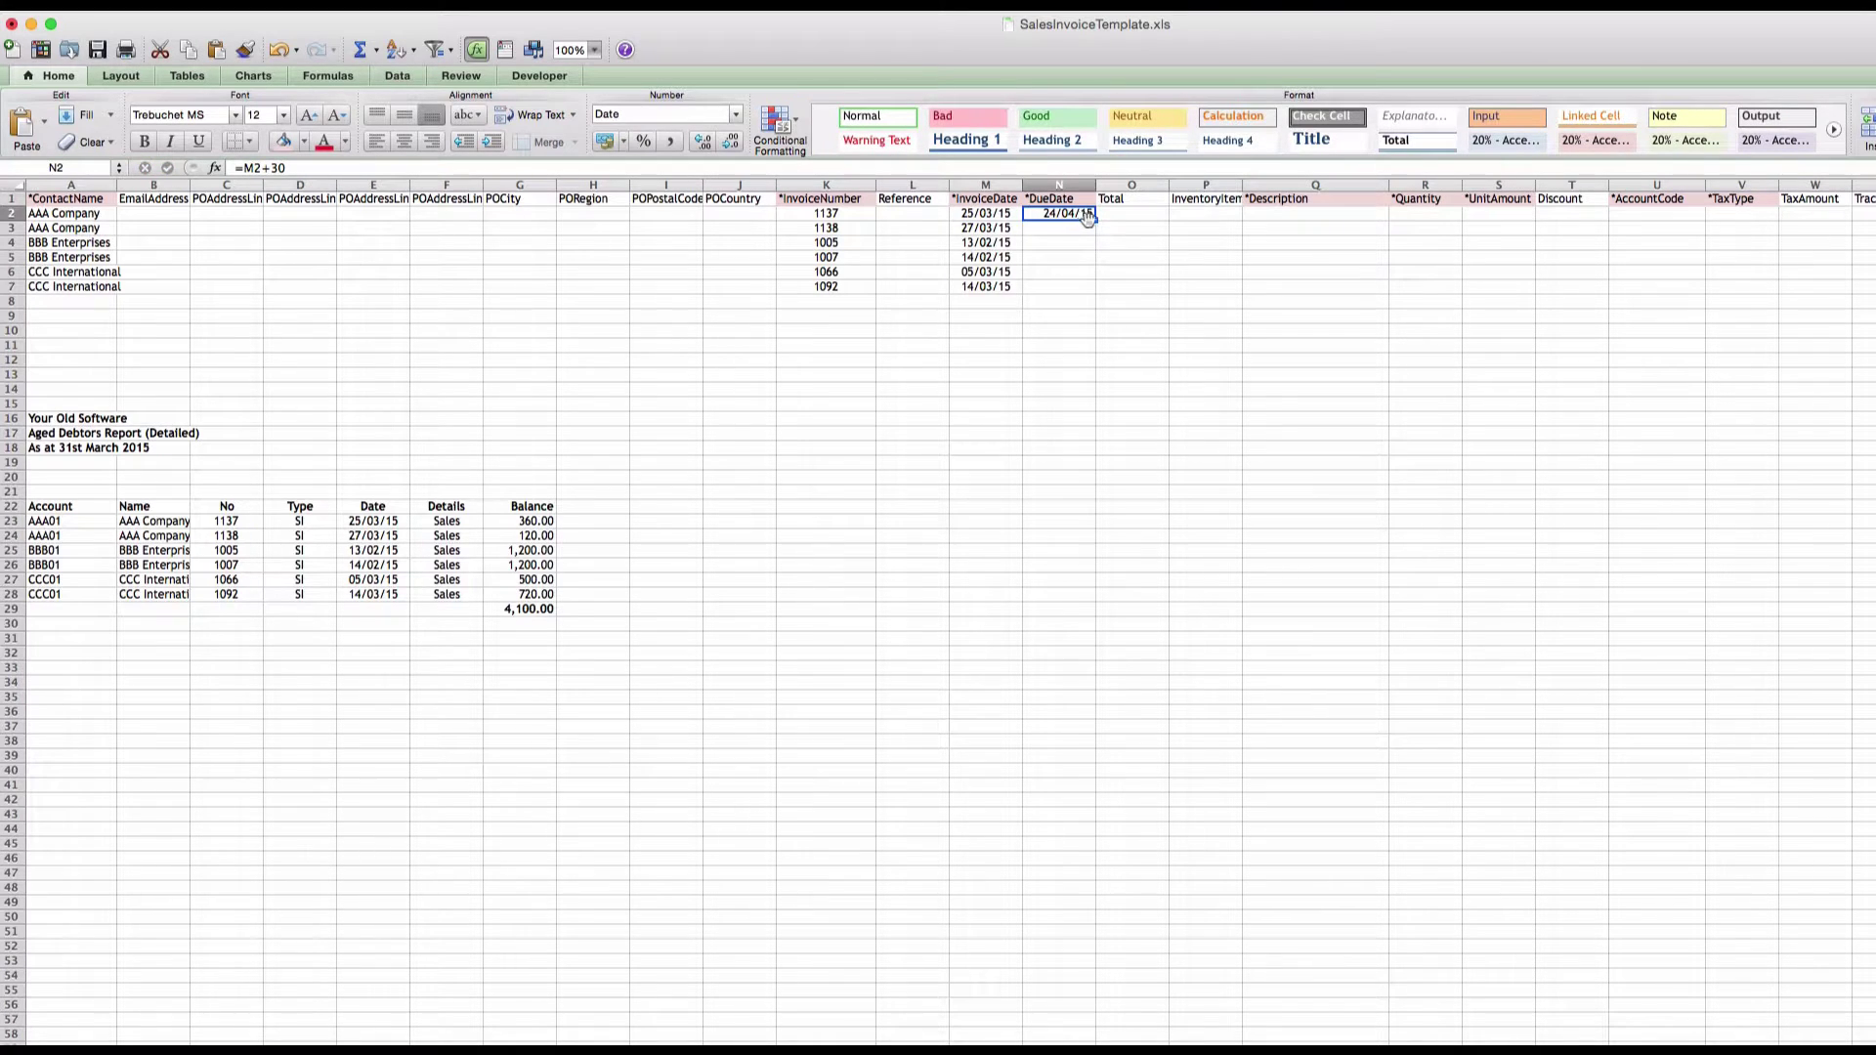
{"action": "left_click_drag", "start_coordinate": [1090, 222], "coordinate": [1099, 293]}
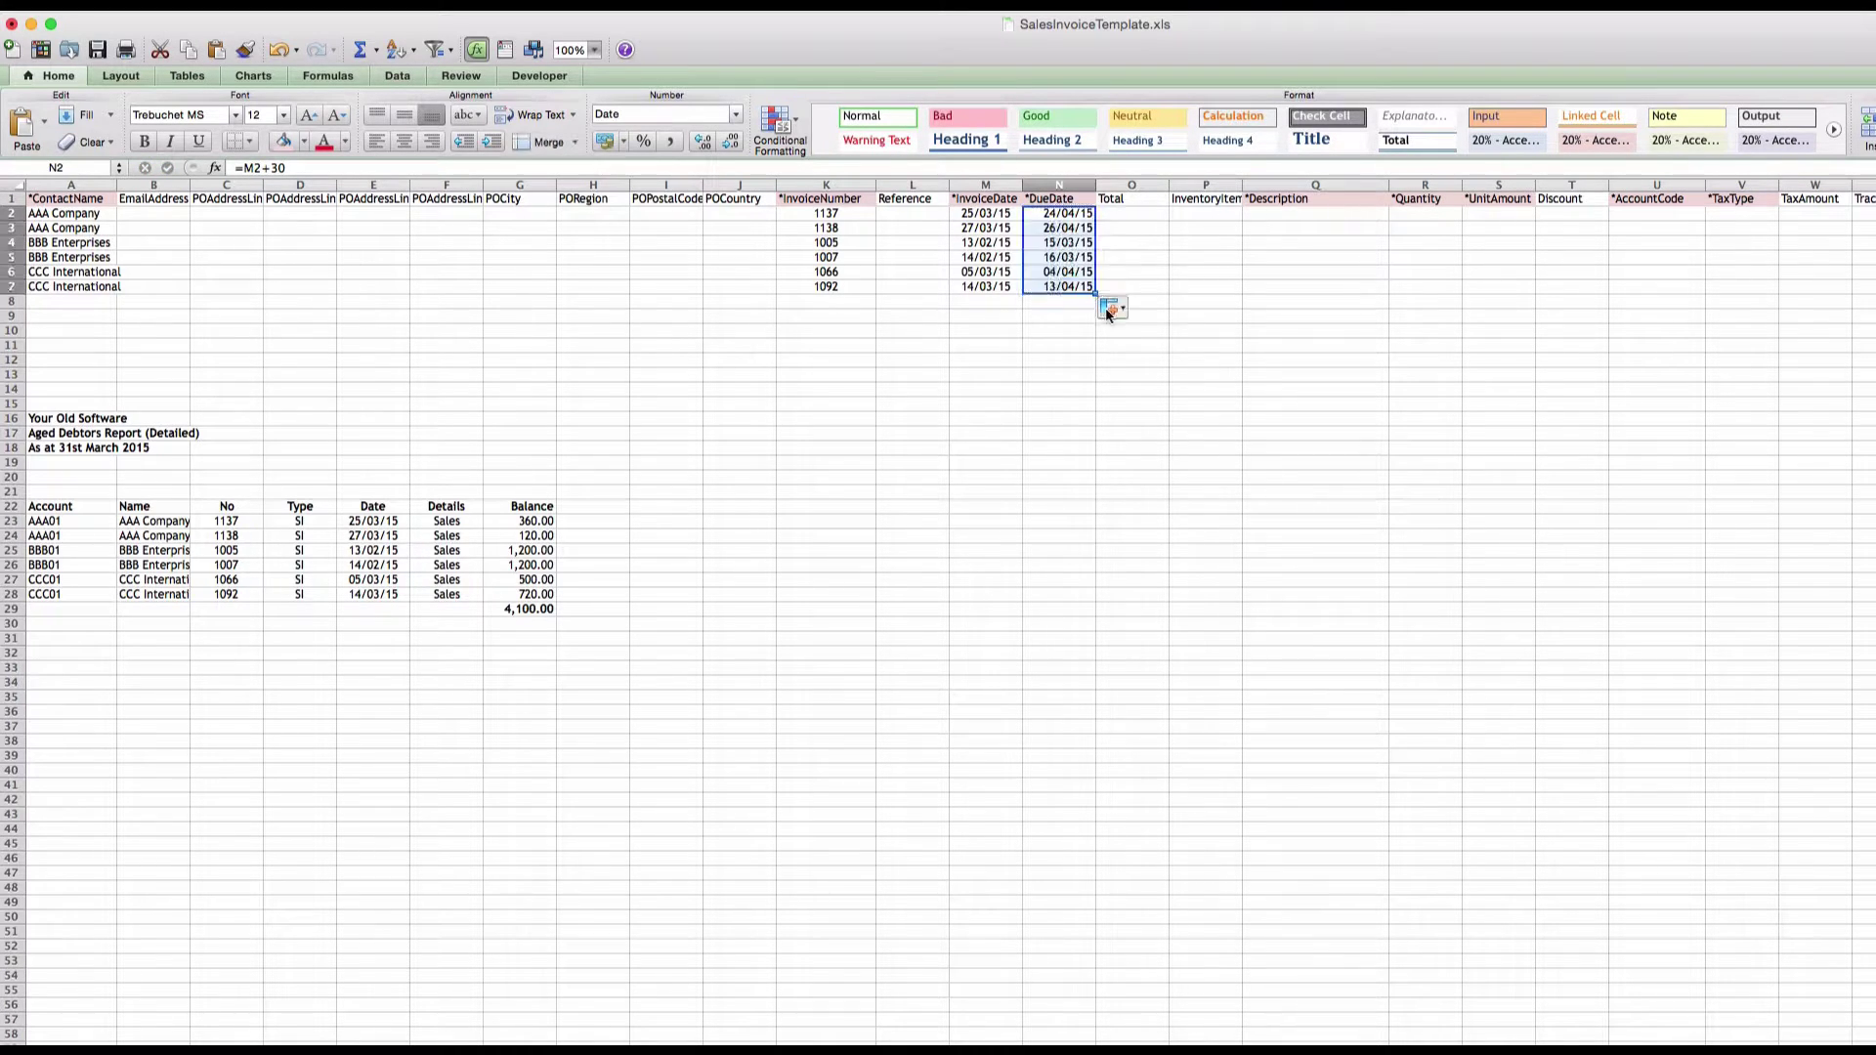
{"action": "left_click", "coordinate": [1084, 359]}
{"action": "left_click", "coordinate": [1065, 216]}
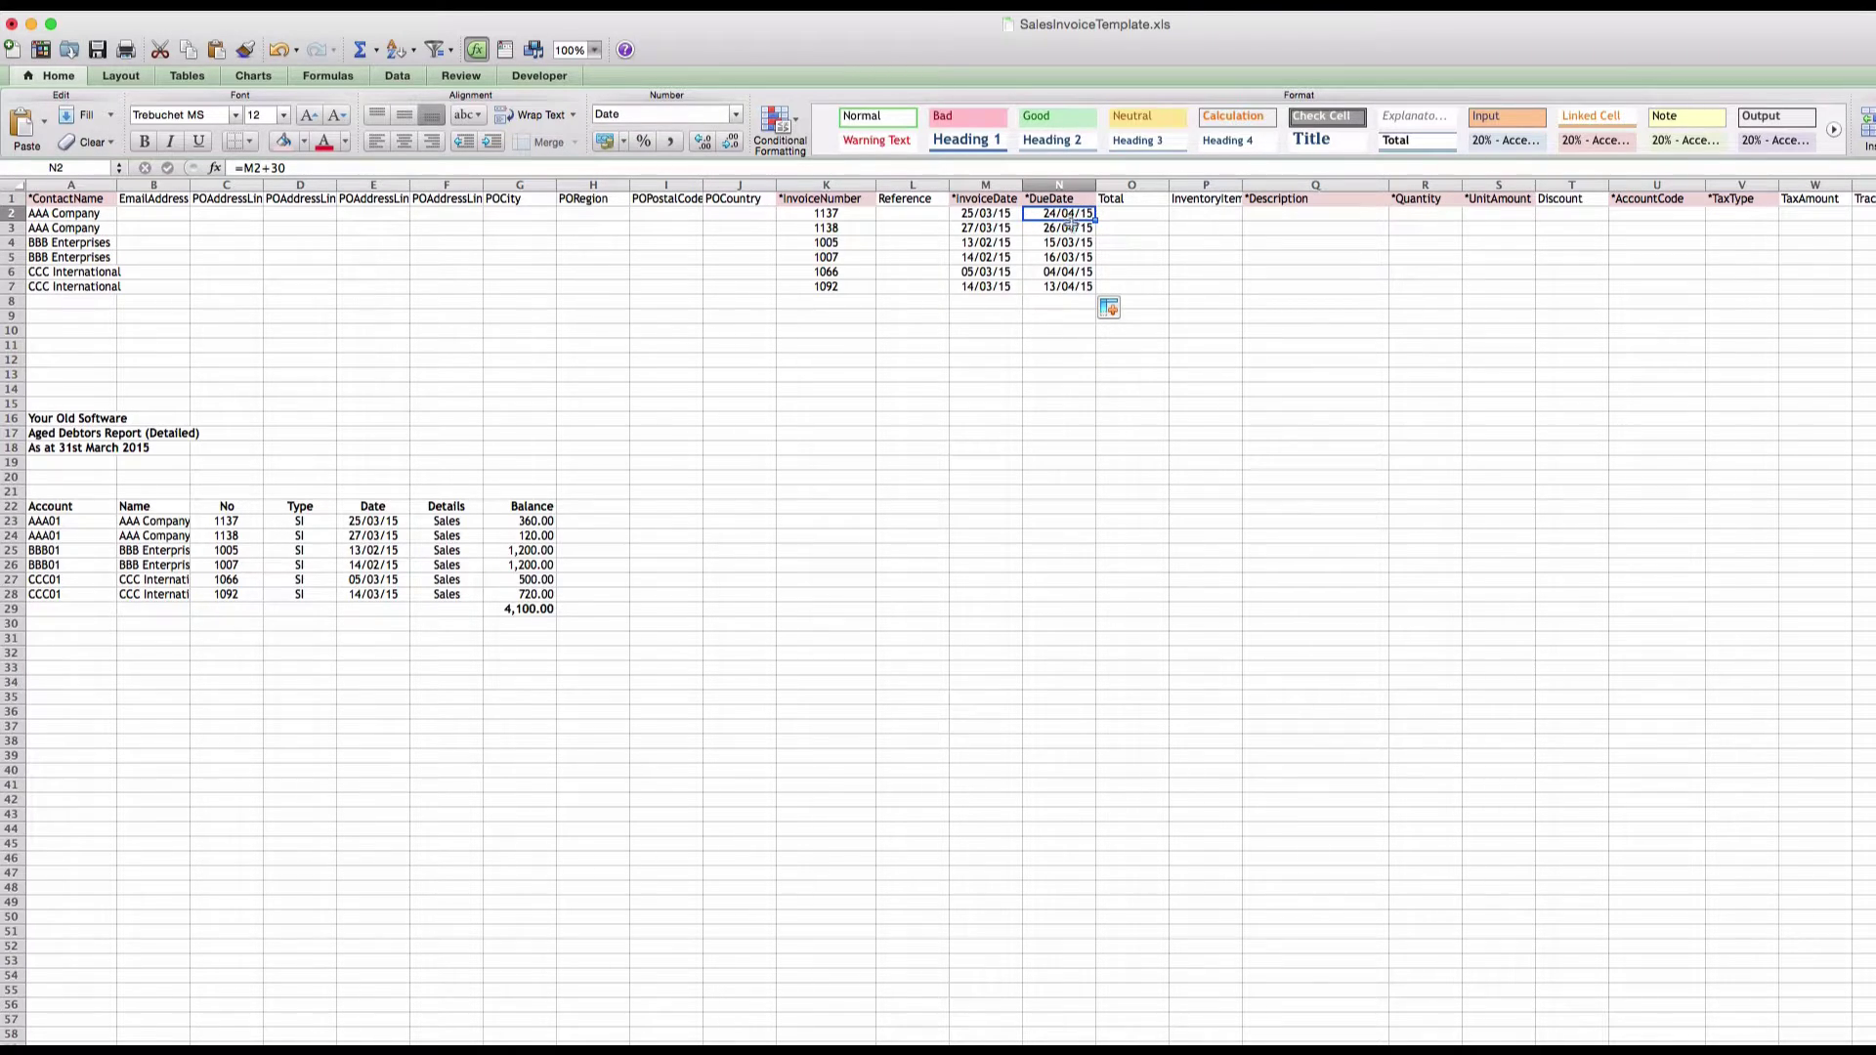
- Replace the =M2+30 formulas in N2:N7 with fixed date values using Paste Special Values
{"action": "left_click_drag", "start_coordinate": [1067, 219], "coordinate": [1080, 283]}
{"action": "right_click", "coordinate": [1081, 282]}
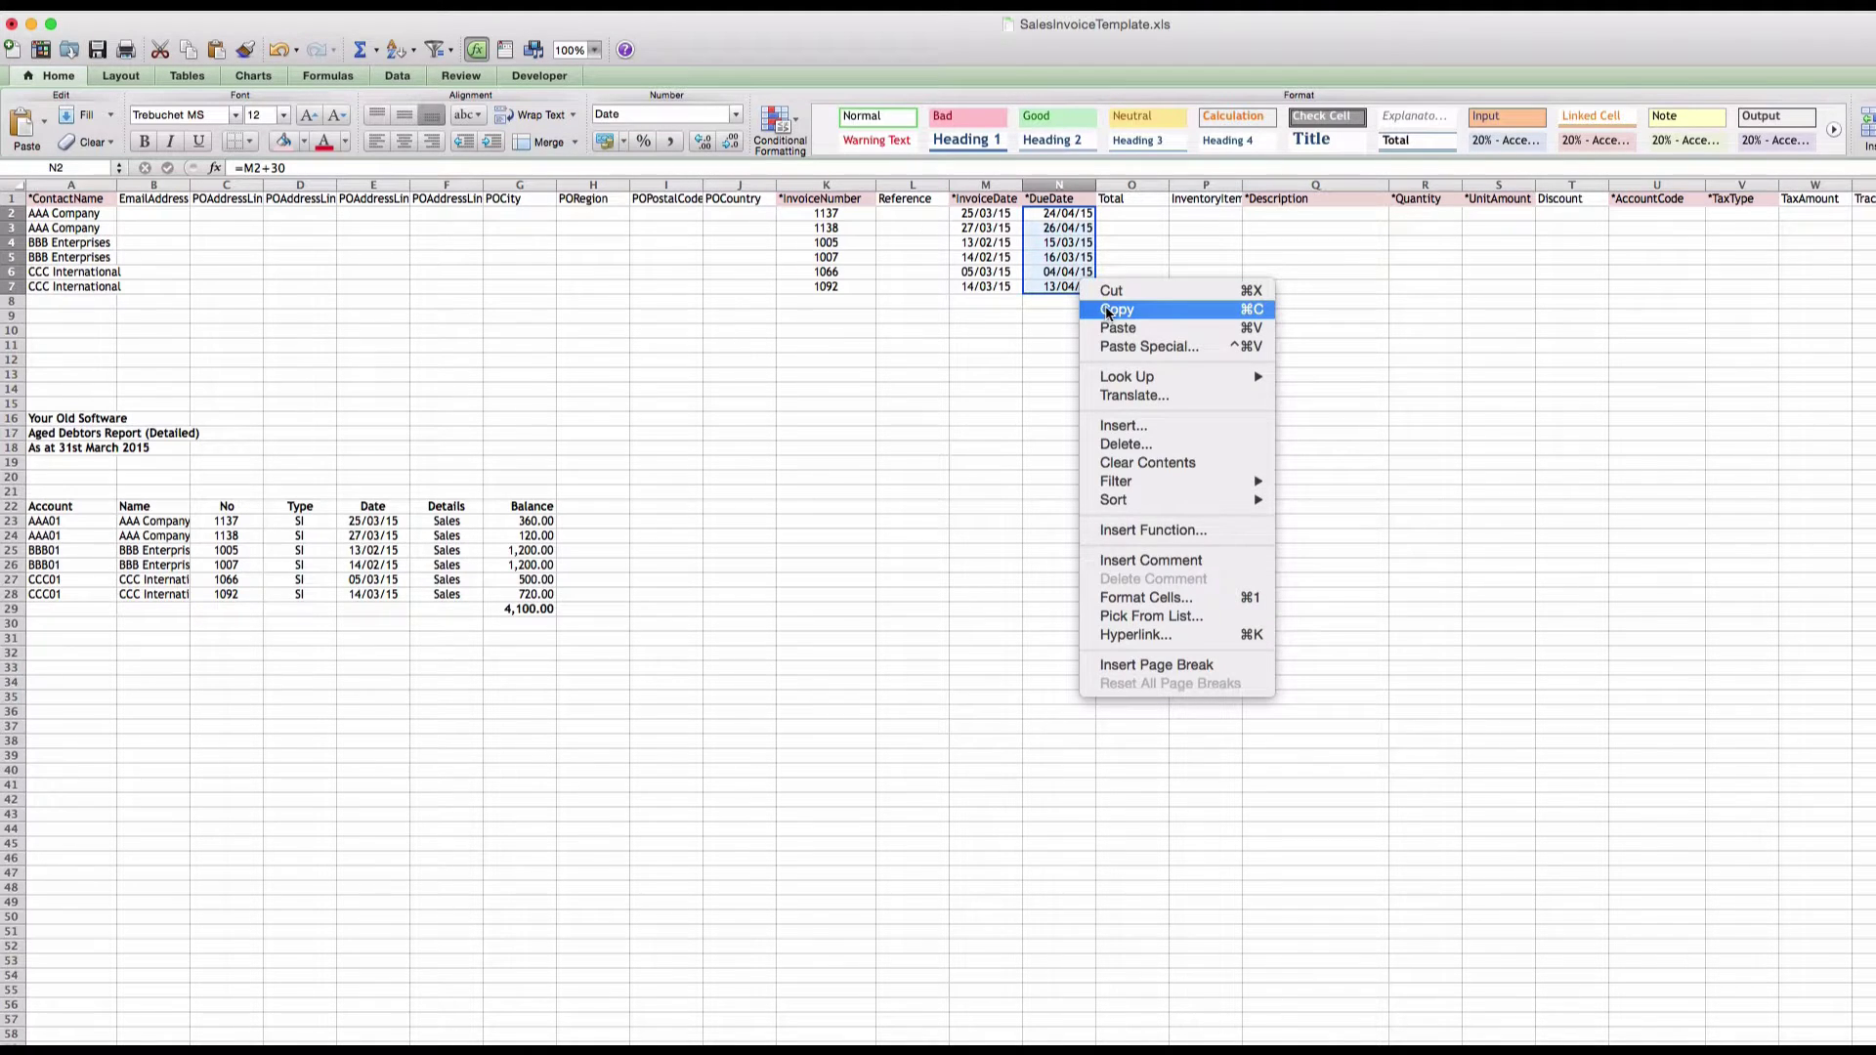
{"action": "left_click", "coordinate": [1102, 304]}
{"action": "right_click", "coordinate": [1075, 250]}
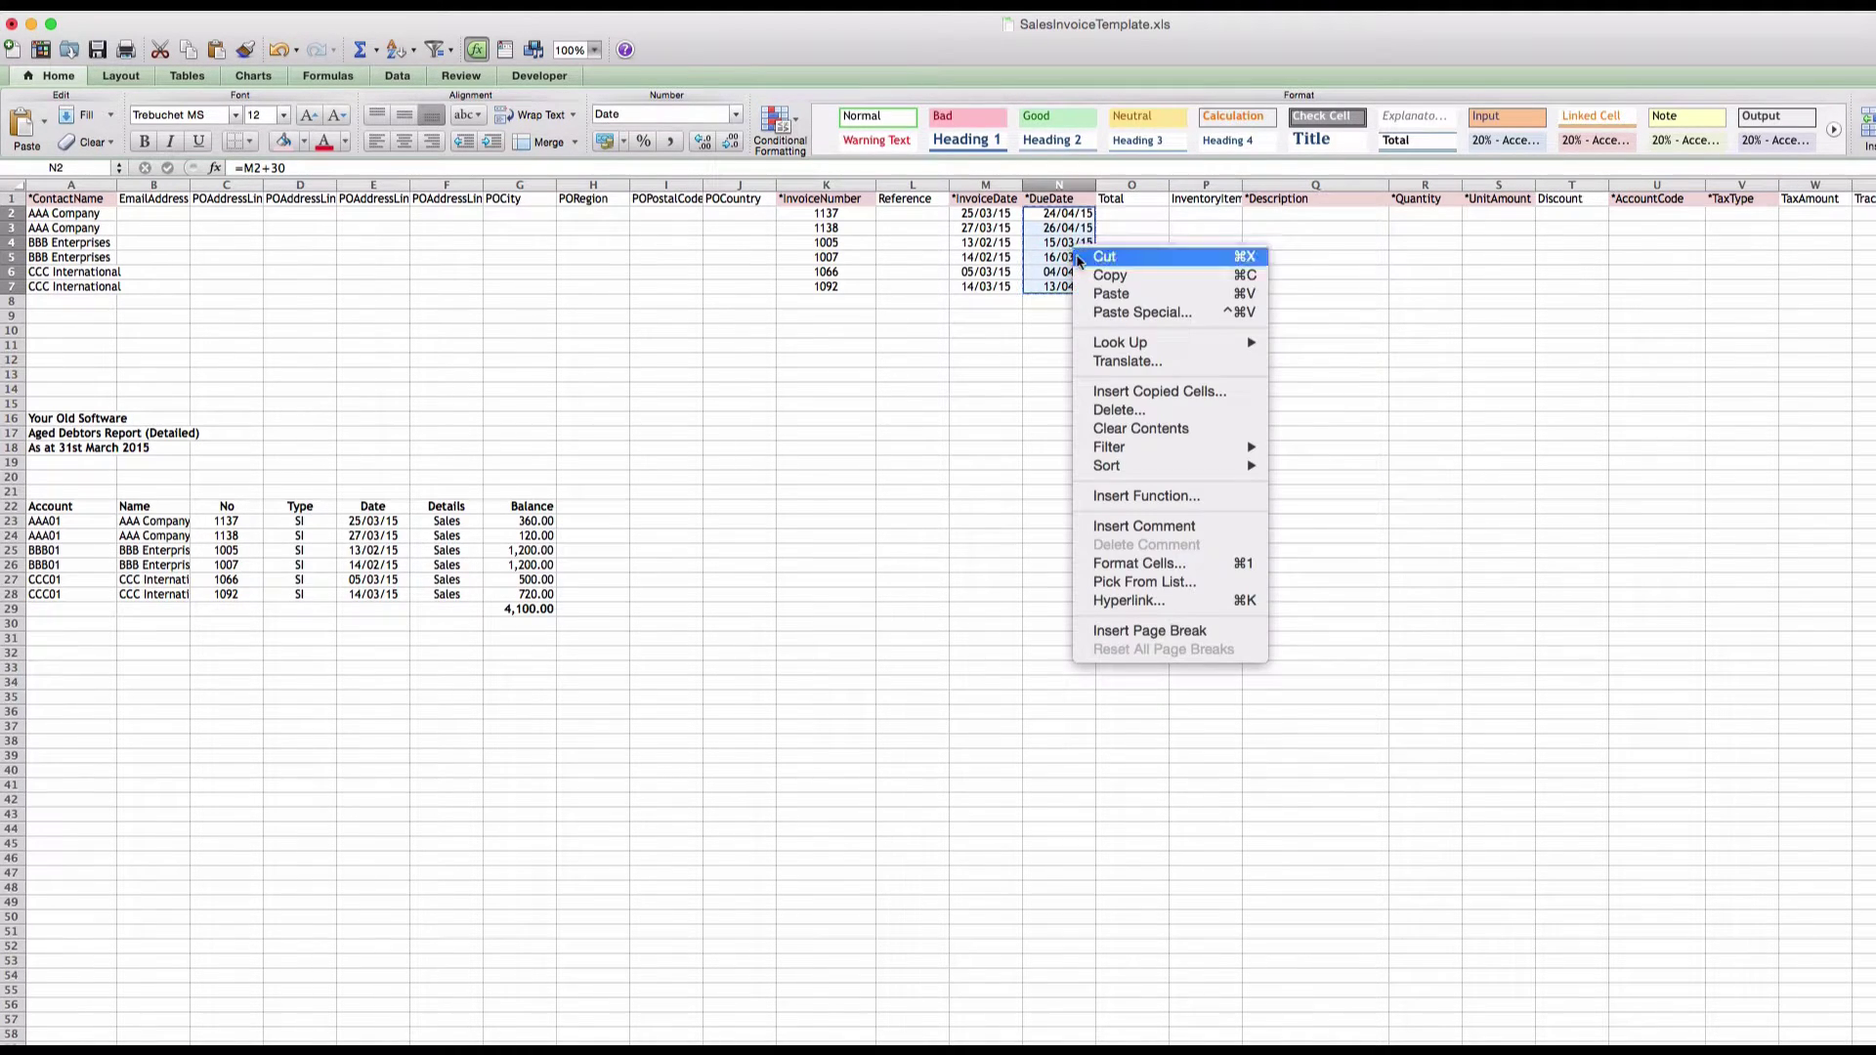
{"action": "left_click", "coordinate": [1114, 315]}
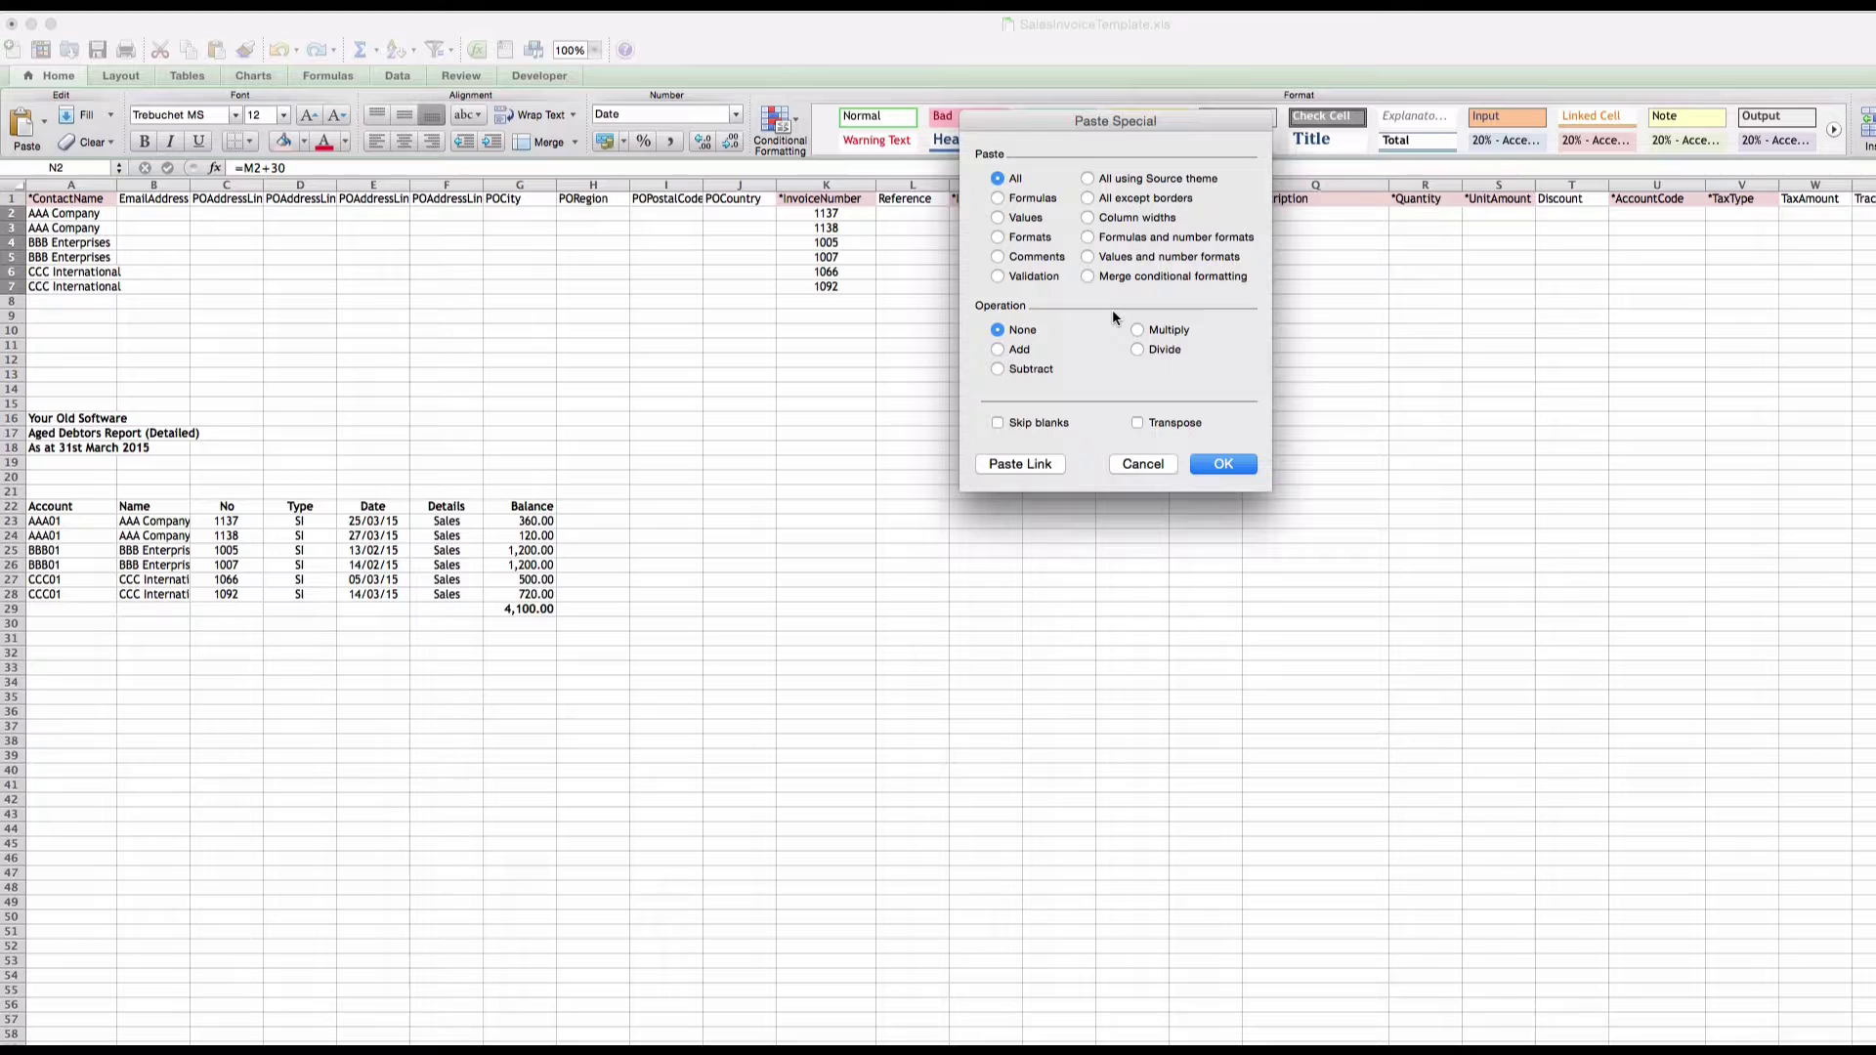
{"action": "left_click", "coordinate": [997, 217]}
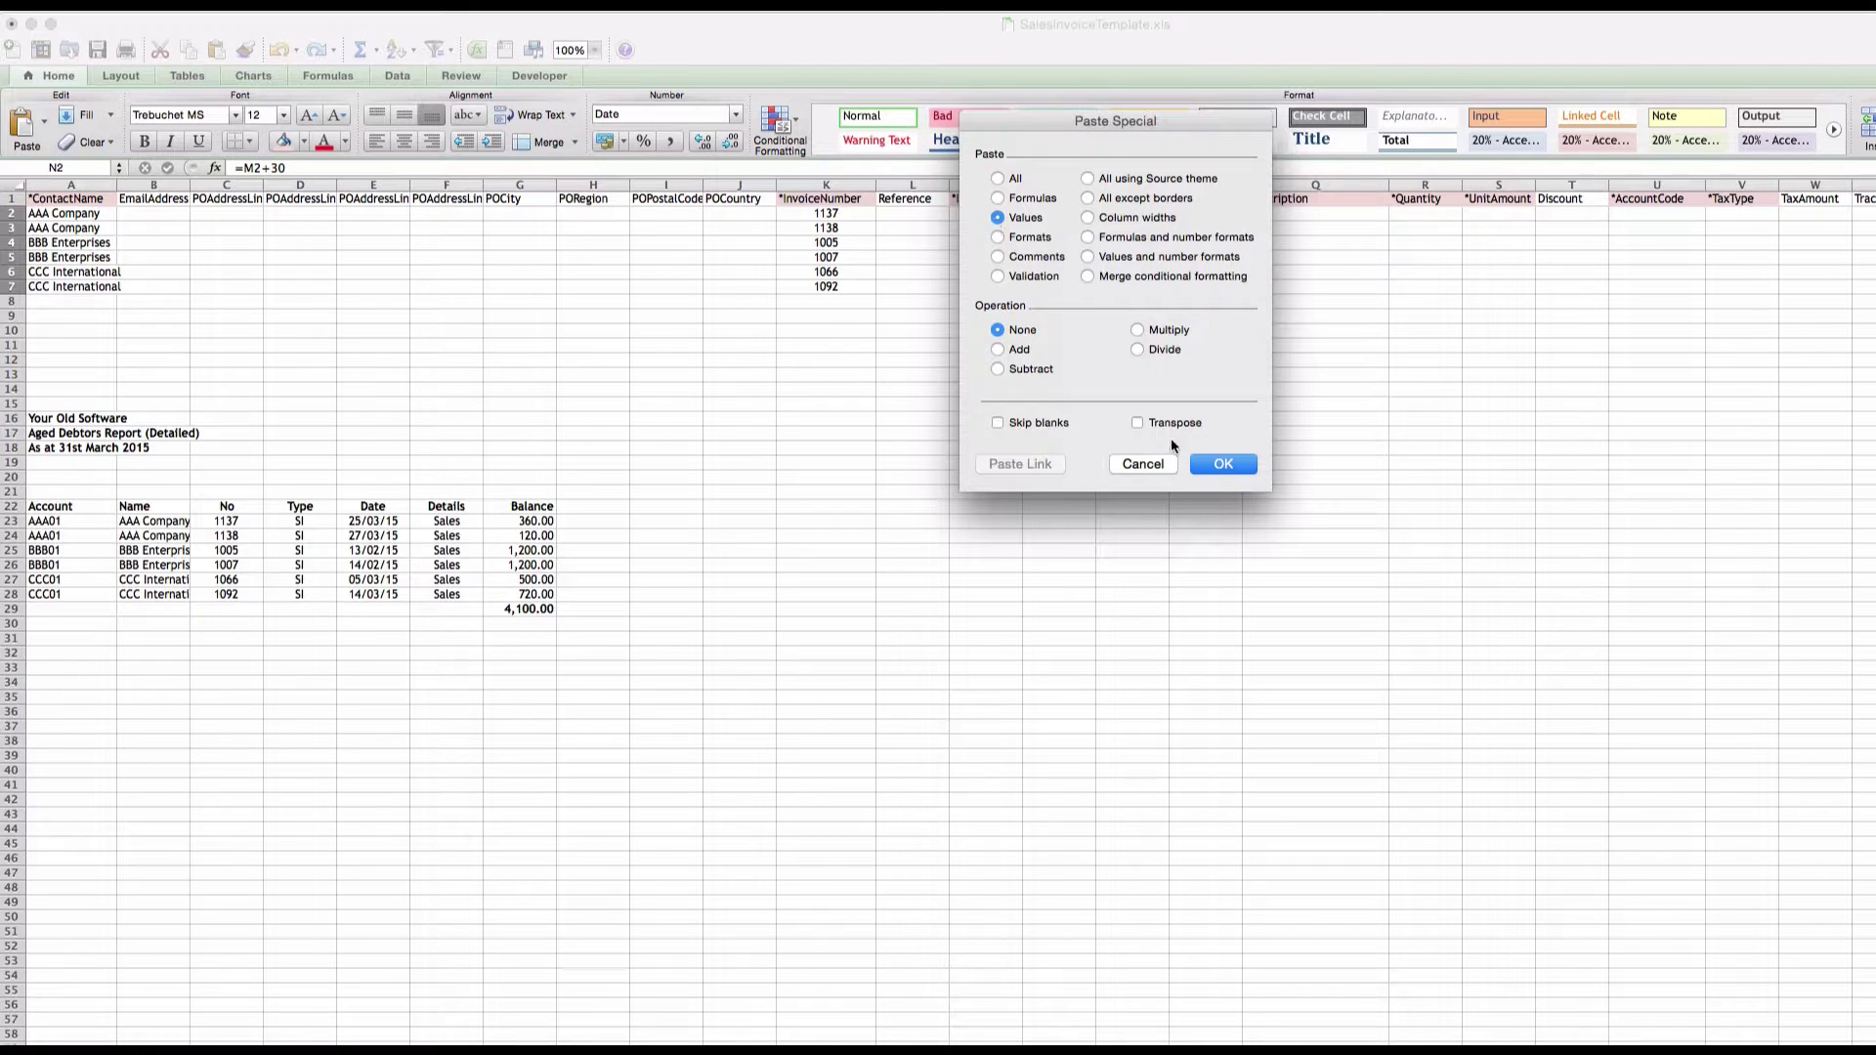
{"action": "left_click", "coordinate": [1220, 465]}
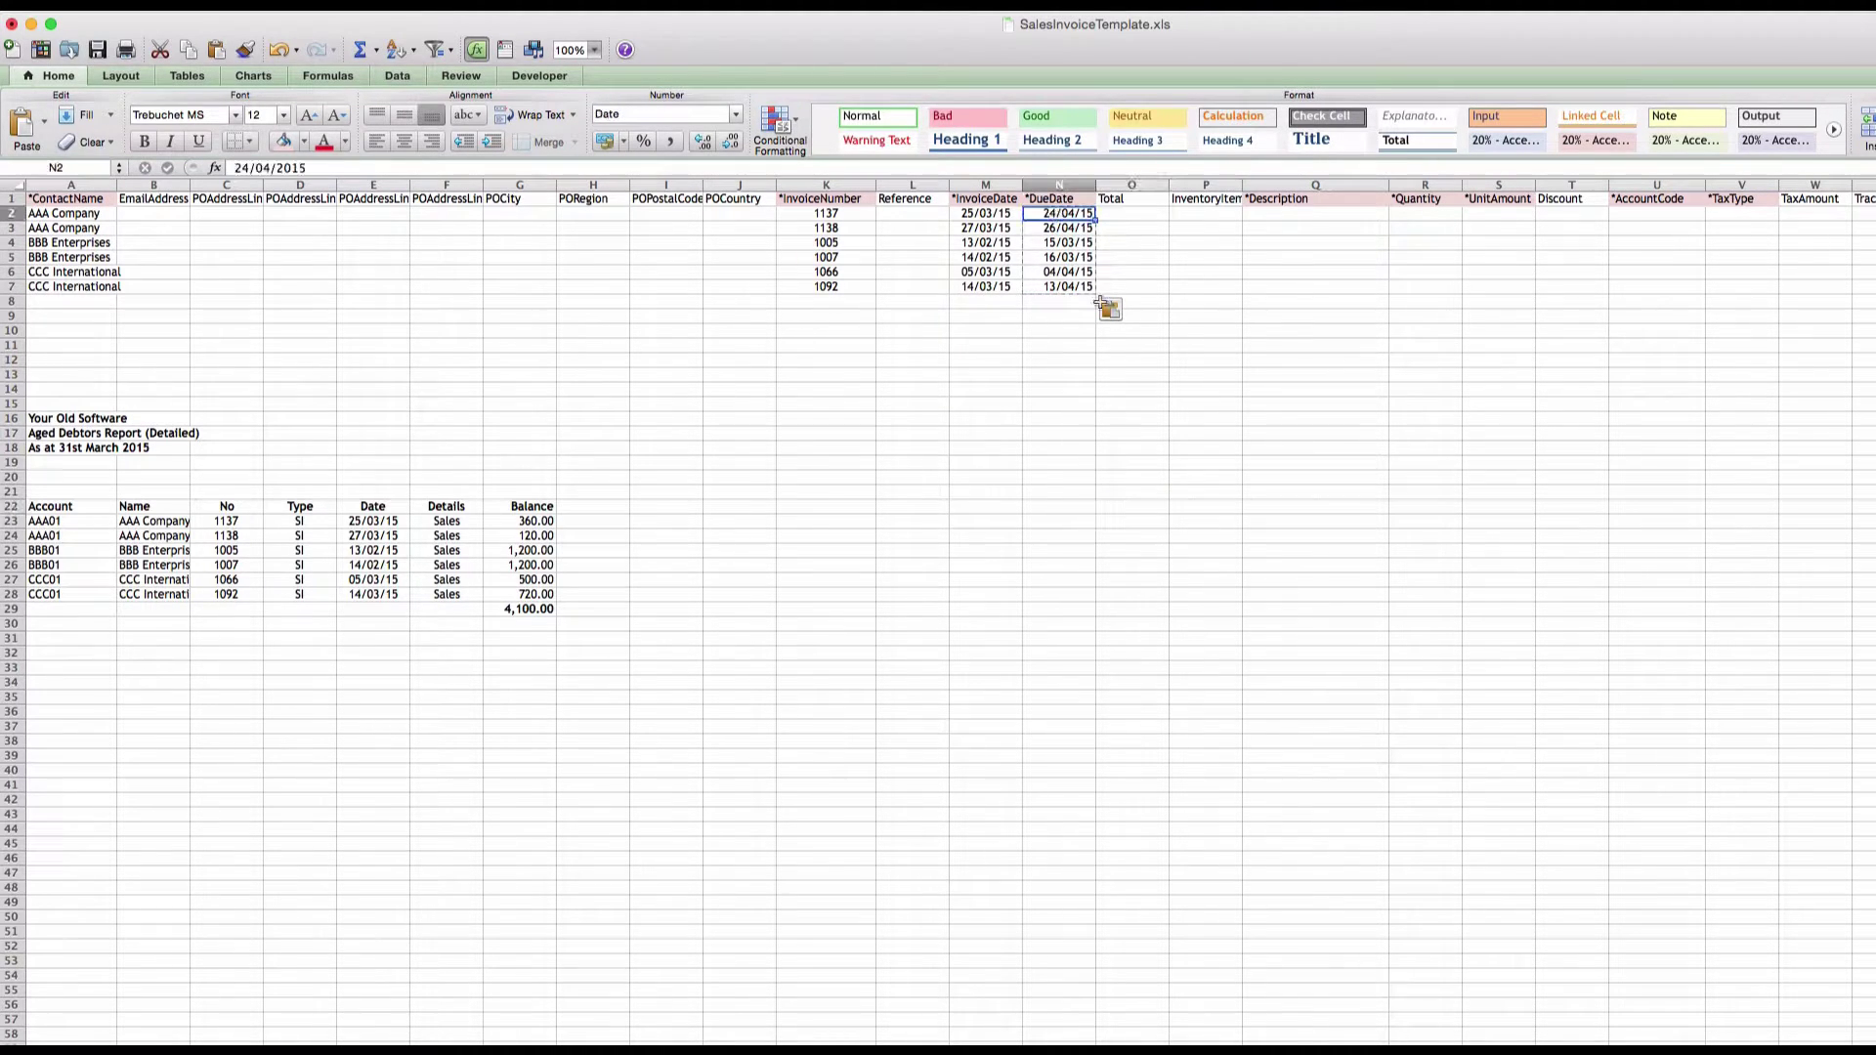
{"action": "left_click", "coordinate": [1059, 390]}
{"action": "left_click", "coordinate": [1059, 213]}
- Fill *Description Q2:Q7 with 'Opening Balances'
{"action": "left_click", "coordinate": [1296, 213]}
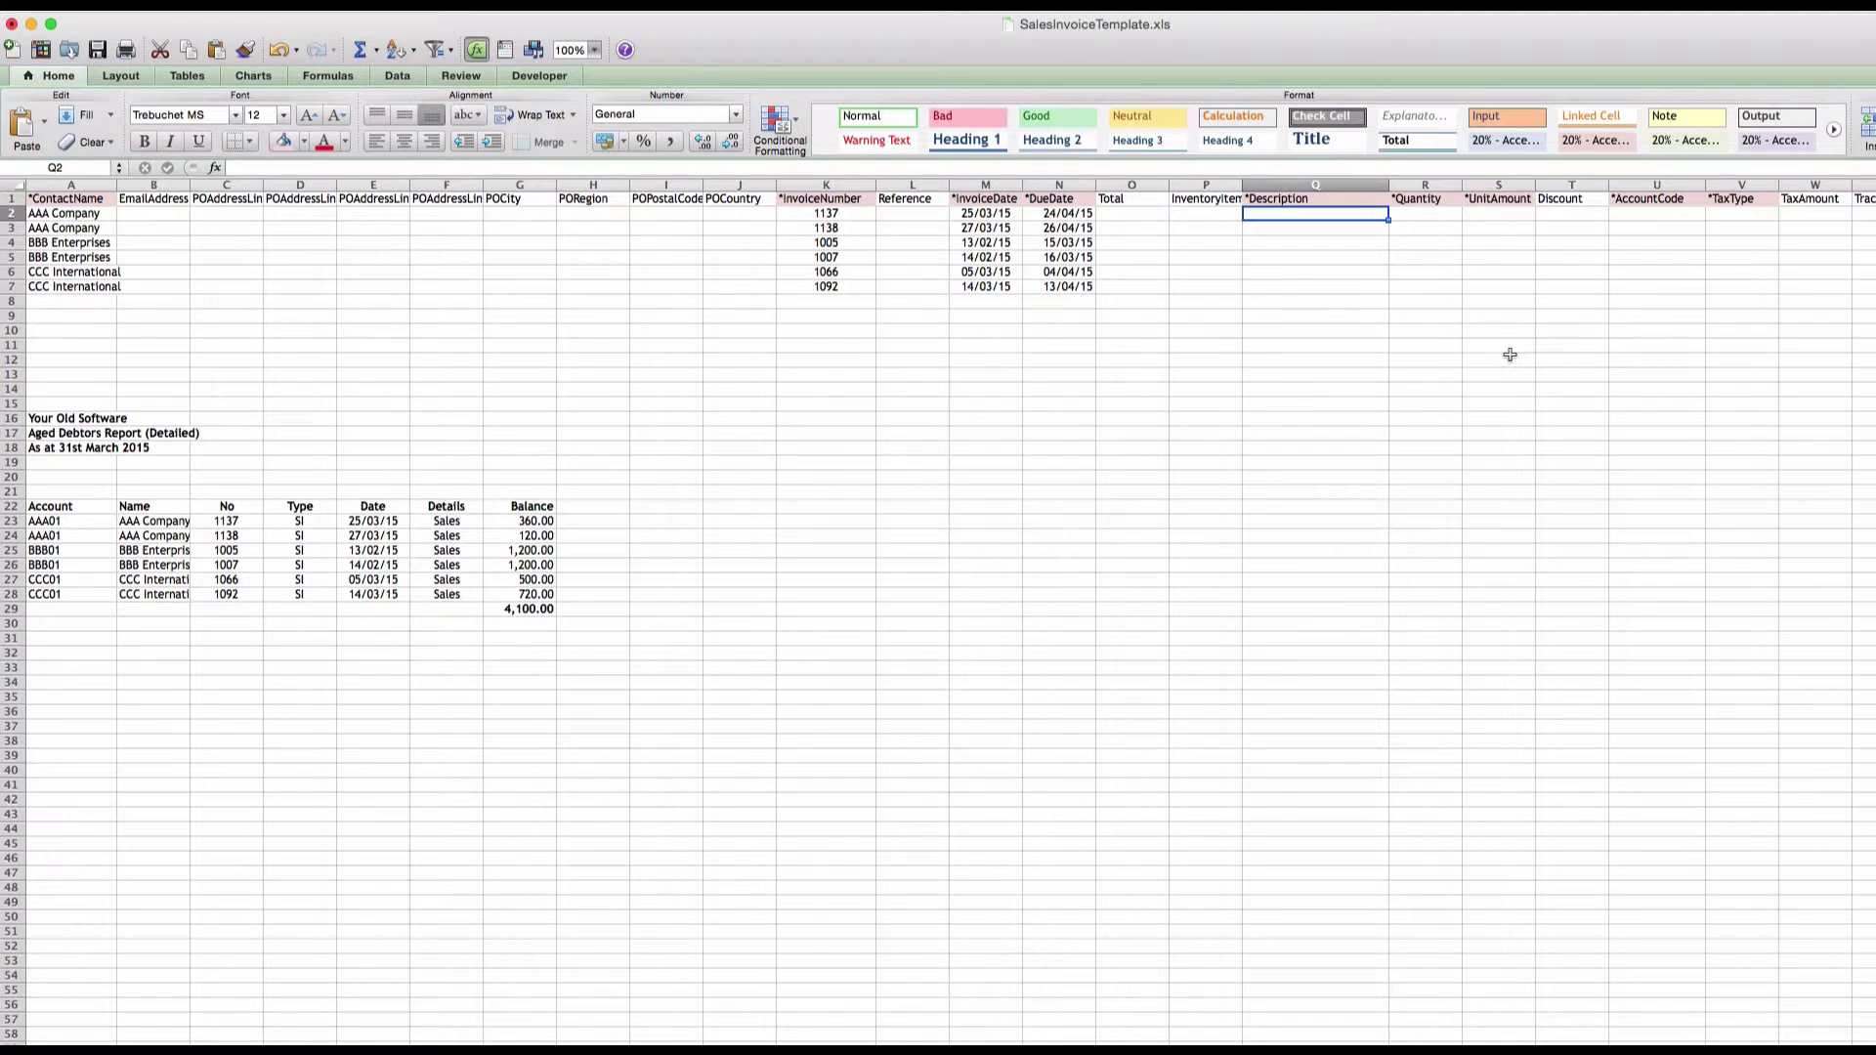
{"action": "type", "text": "Opening"}
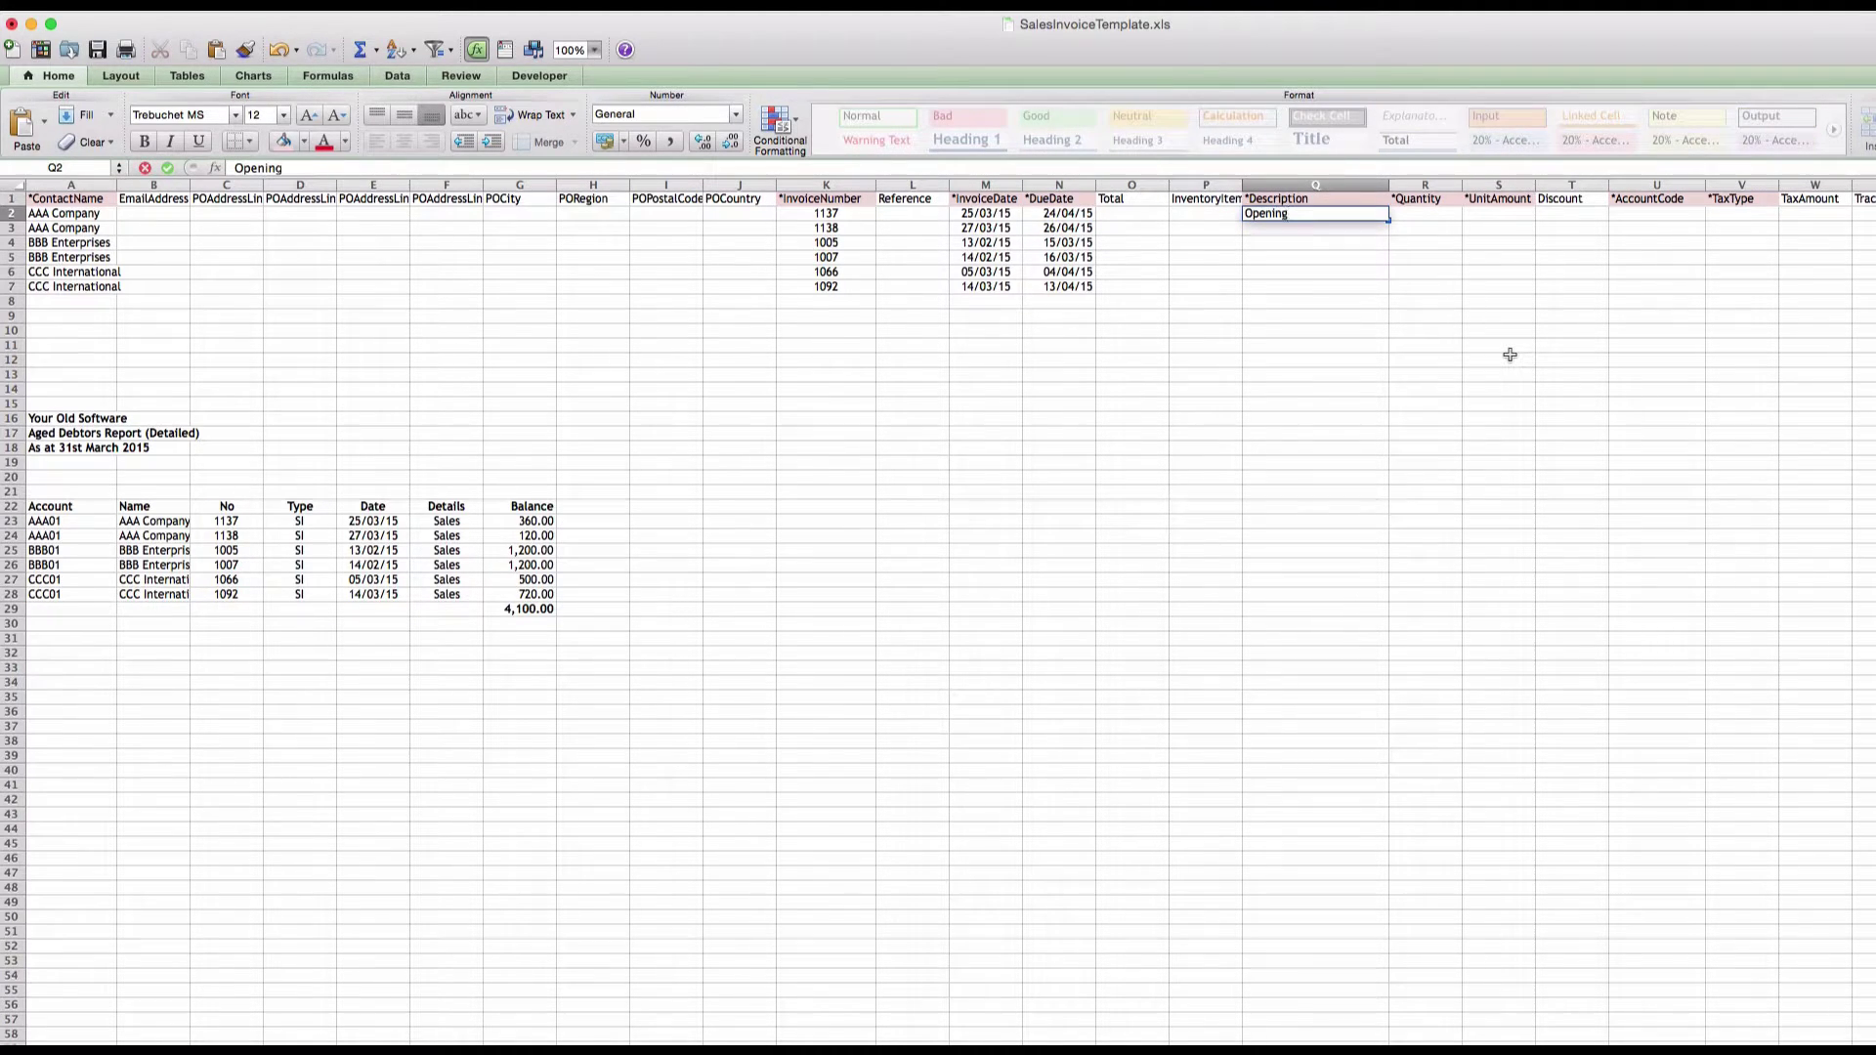
{"action": "type", "text": " Balances"}
{"action": "key", "text": "Return"}
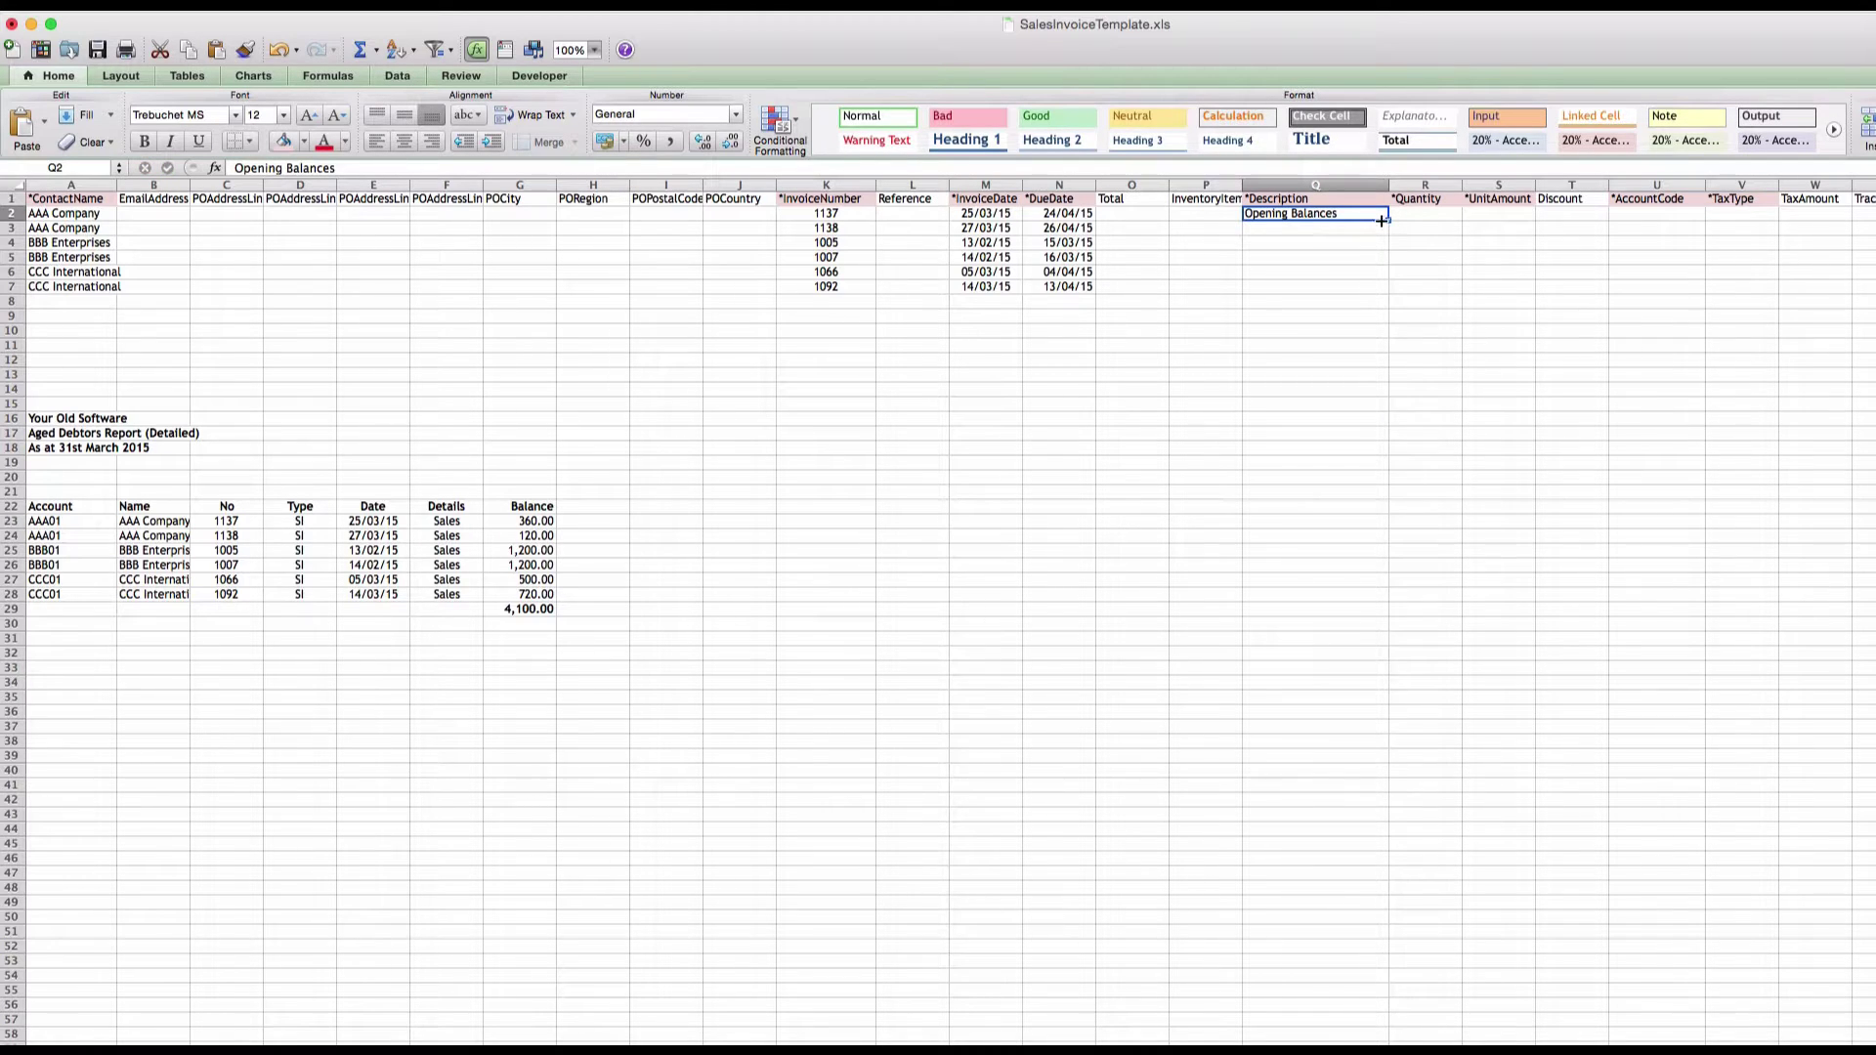
{"action": "left_click_drag", "start_coordinate": [1389, 220], "coordinate": [1378, 293]}
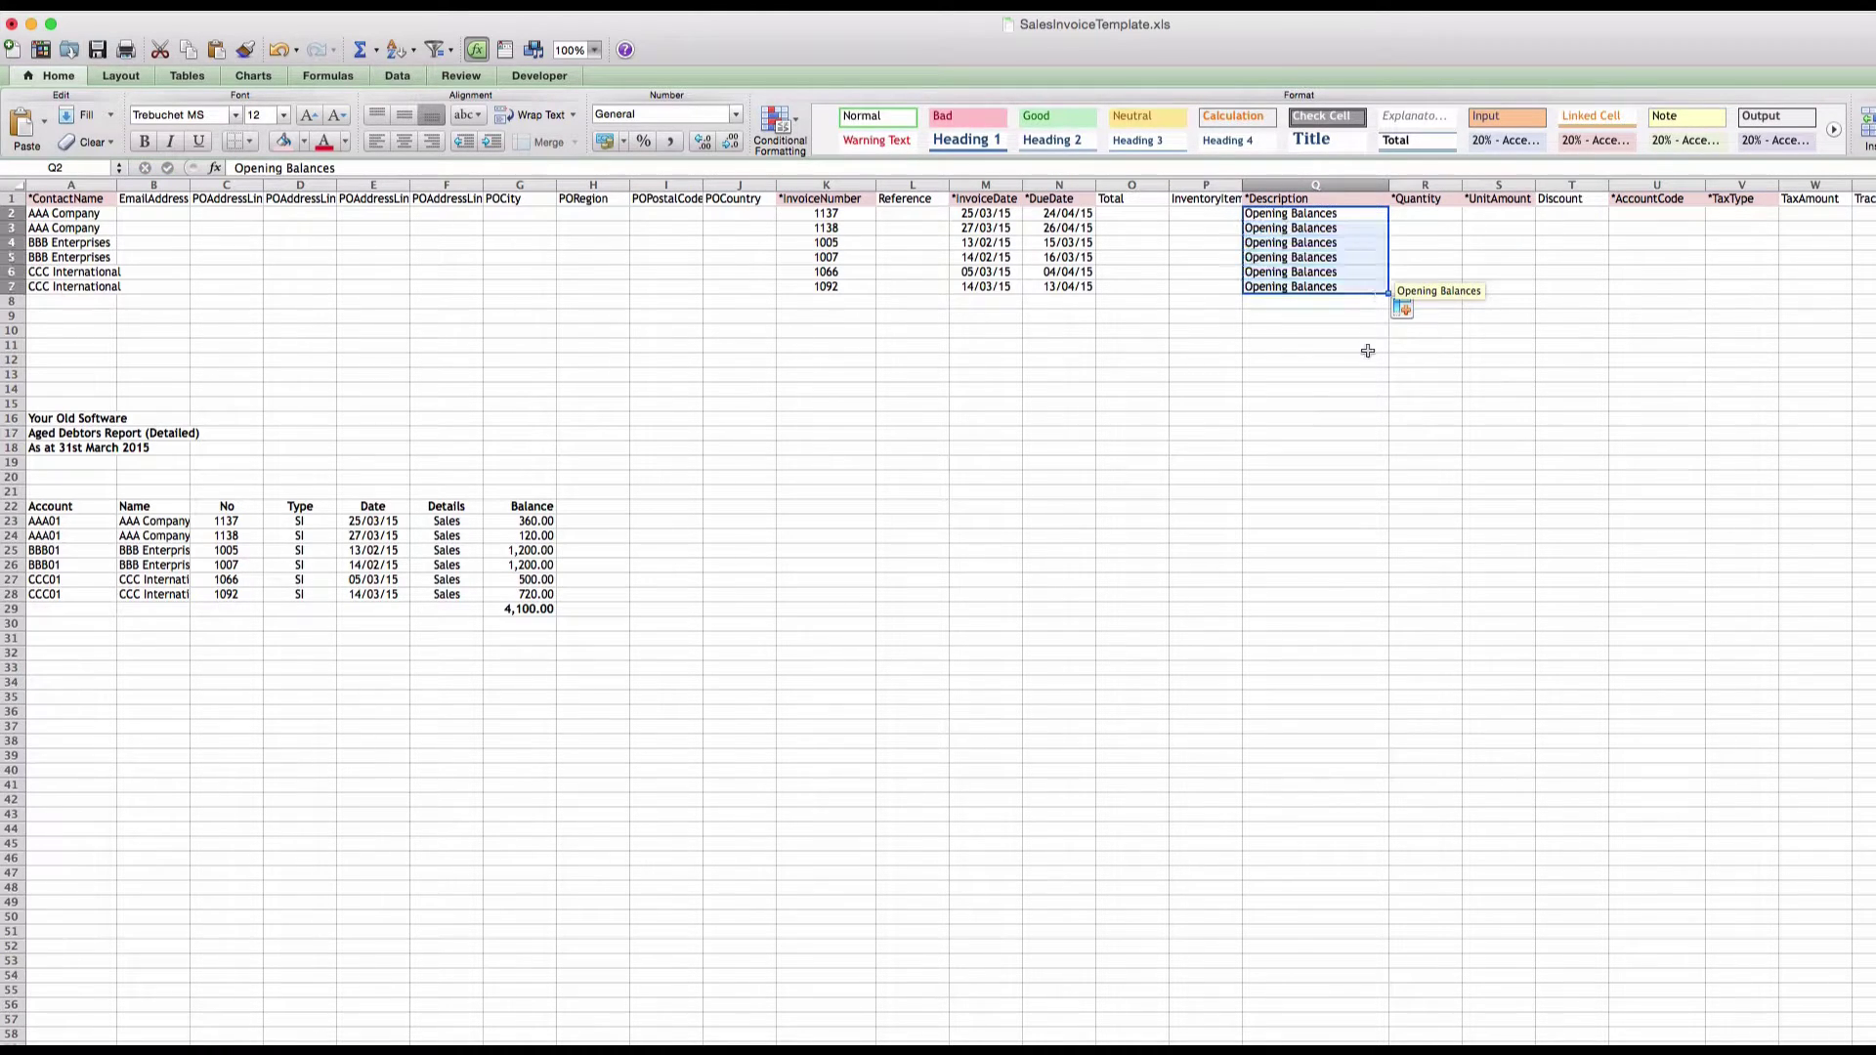
{"action": "left_click", "coordinate": [1369, 347]}
- Set *Quantity to 1 in R2 through R7
{"action": "left_click", "coordinate": [1429, 215]}
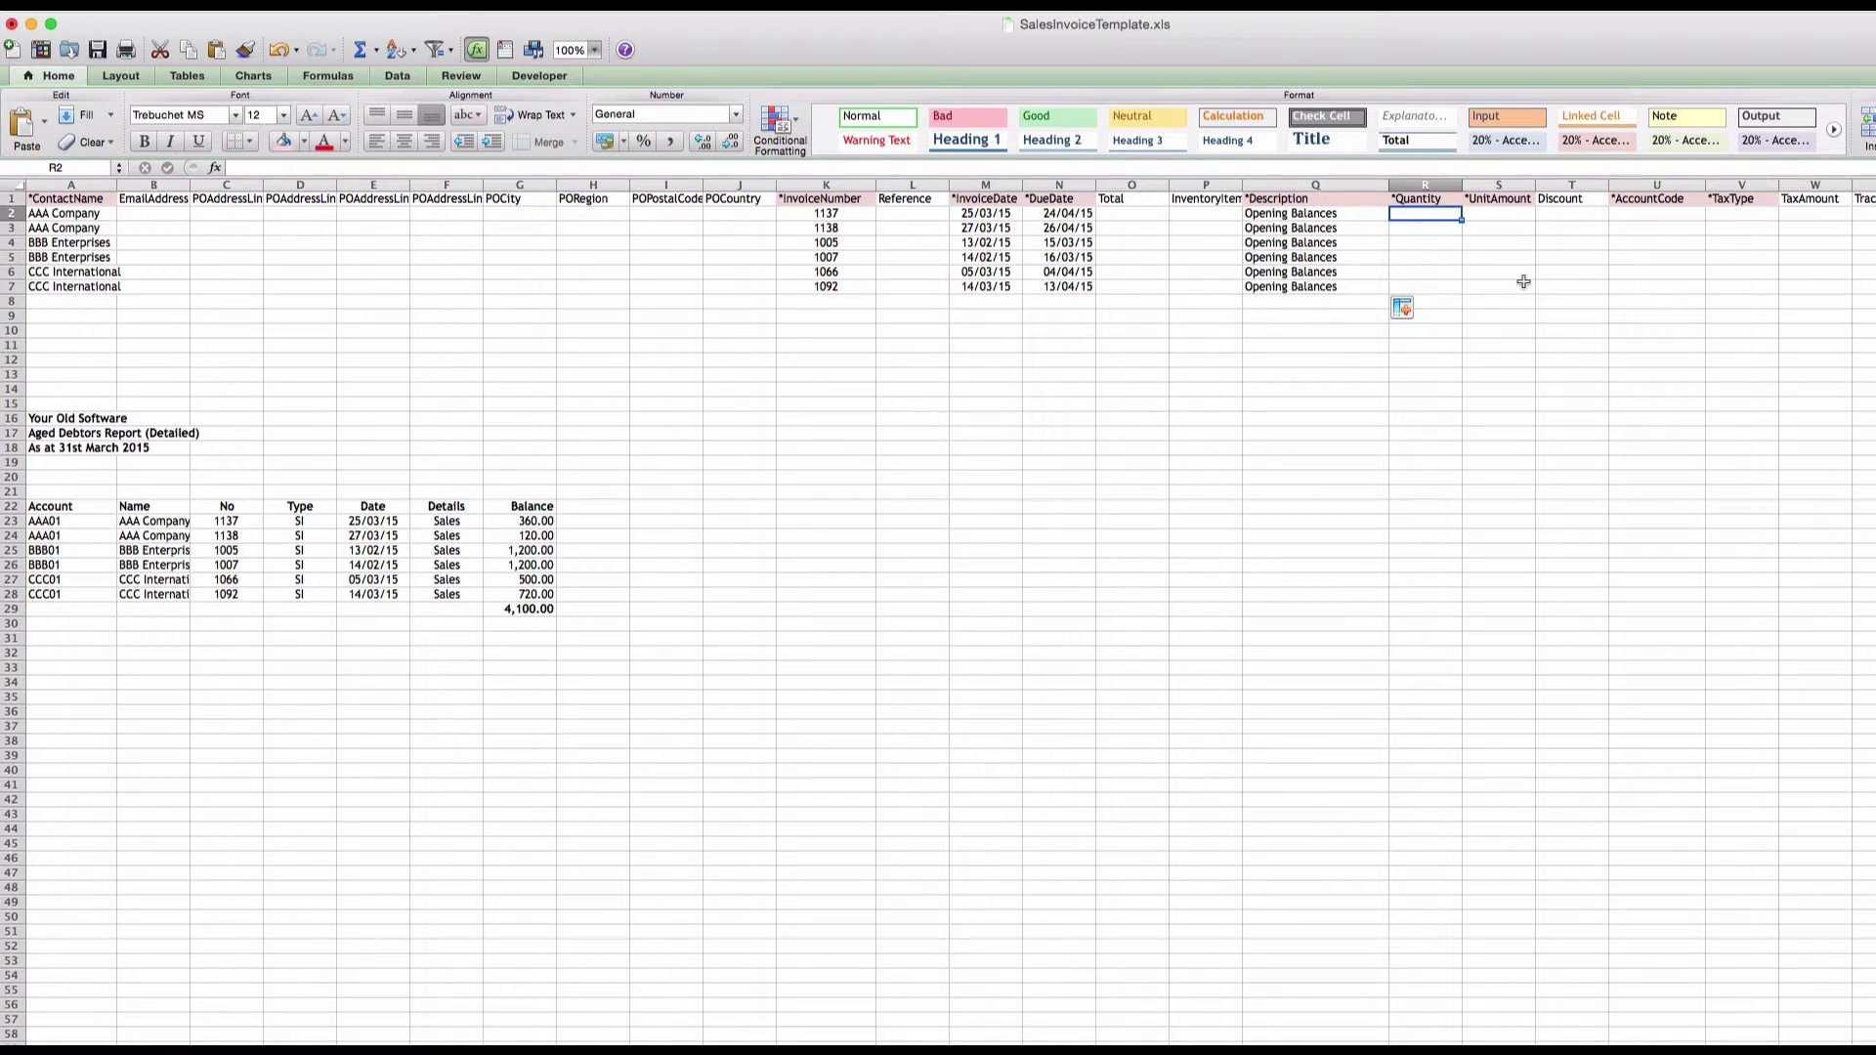
{"action": "type", "text": "1"}
{"action": "right_click", "coordinate": [1425, 213]}
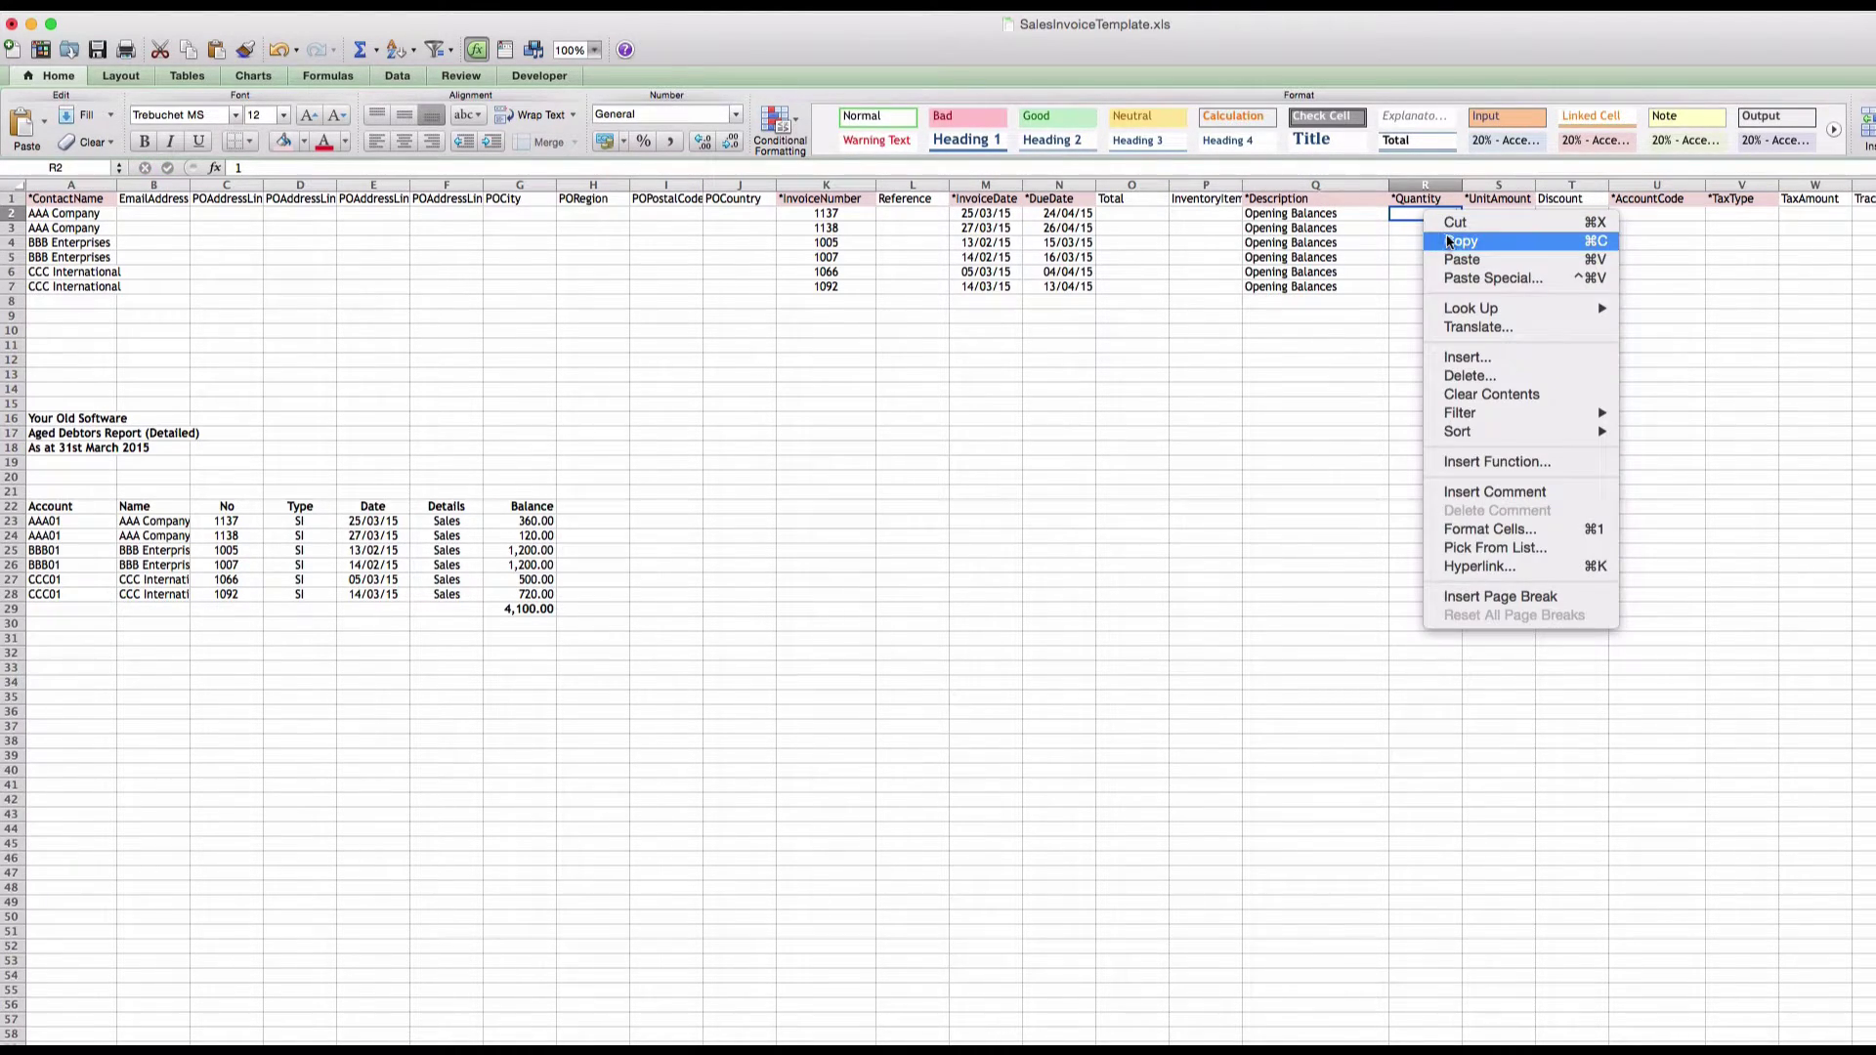
{"action": "left_click", "coordinate": [1452, 243]}
{"action": "left_click_drag", "start_coordinate": [1419, 230], "coordinate": [1417, 284]}
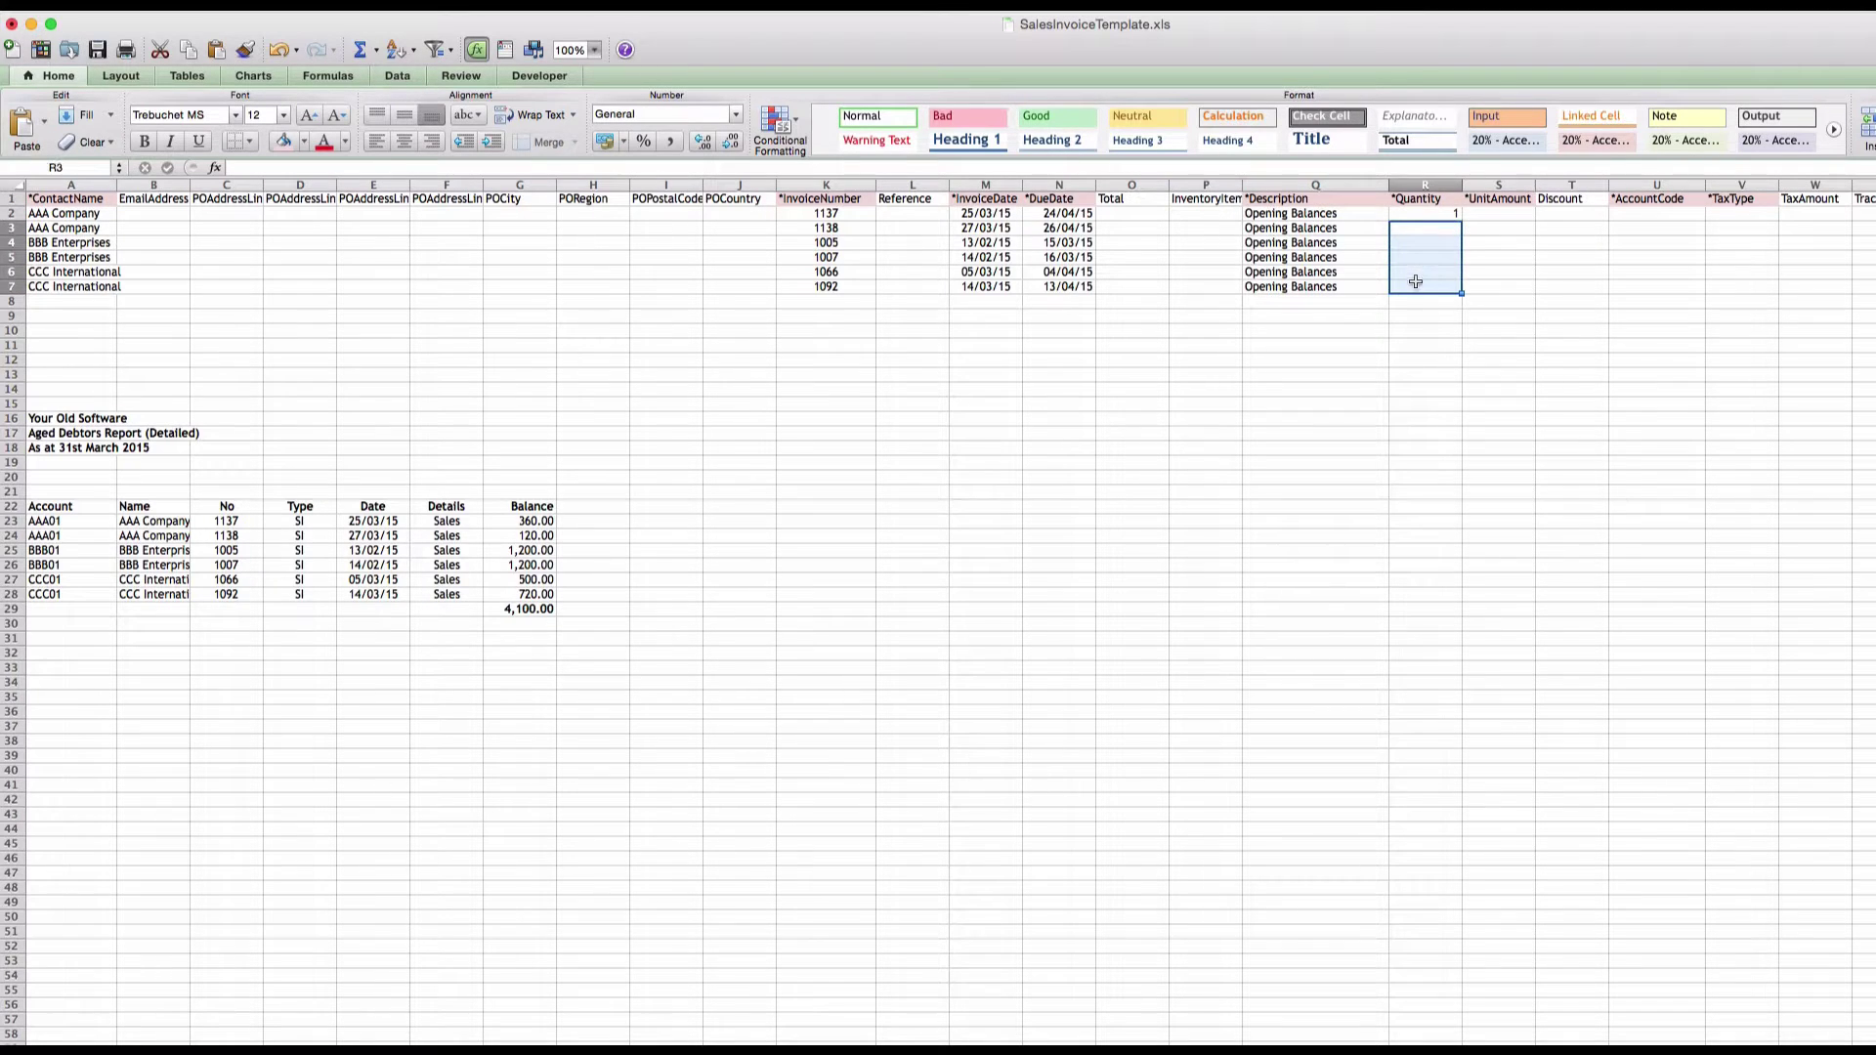
{"action": "right_click", "coordinate": [1417, 284]}
{"action": "left_click", "coordinate": [1459, 328]}
- Copy the six report balances G23:G28 into *UnitAmount starting at S2
{"action": "left_click", "coordinate": [1503, 213]}
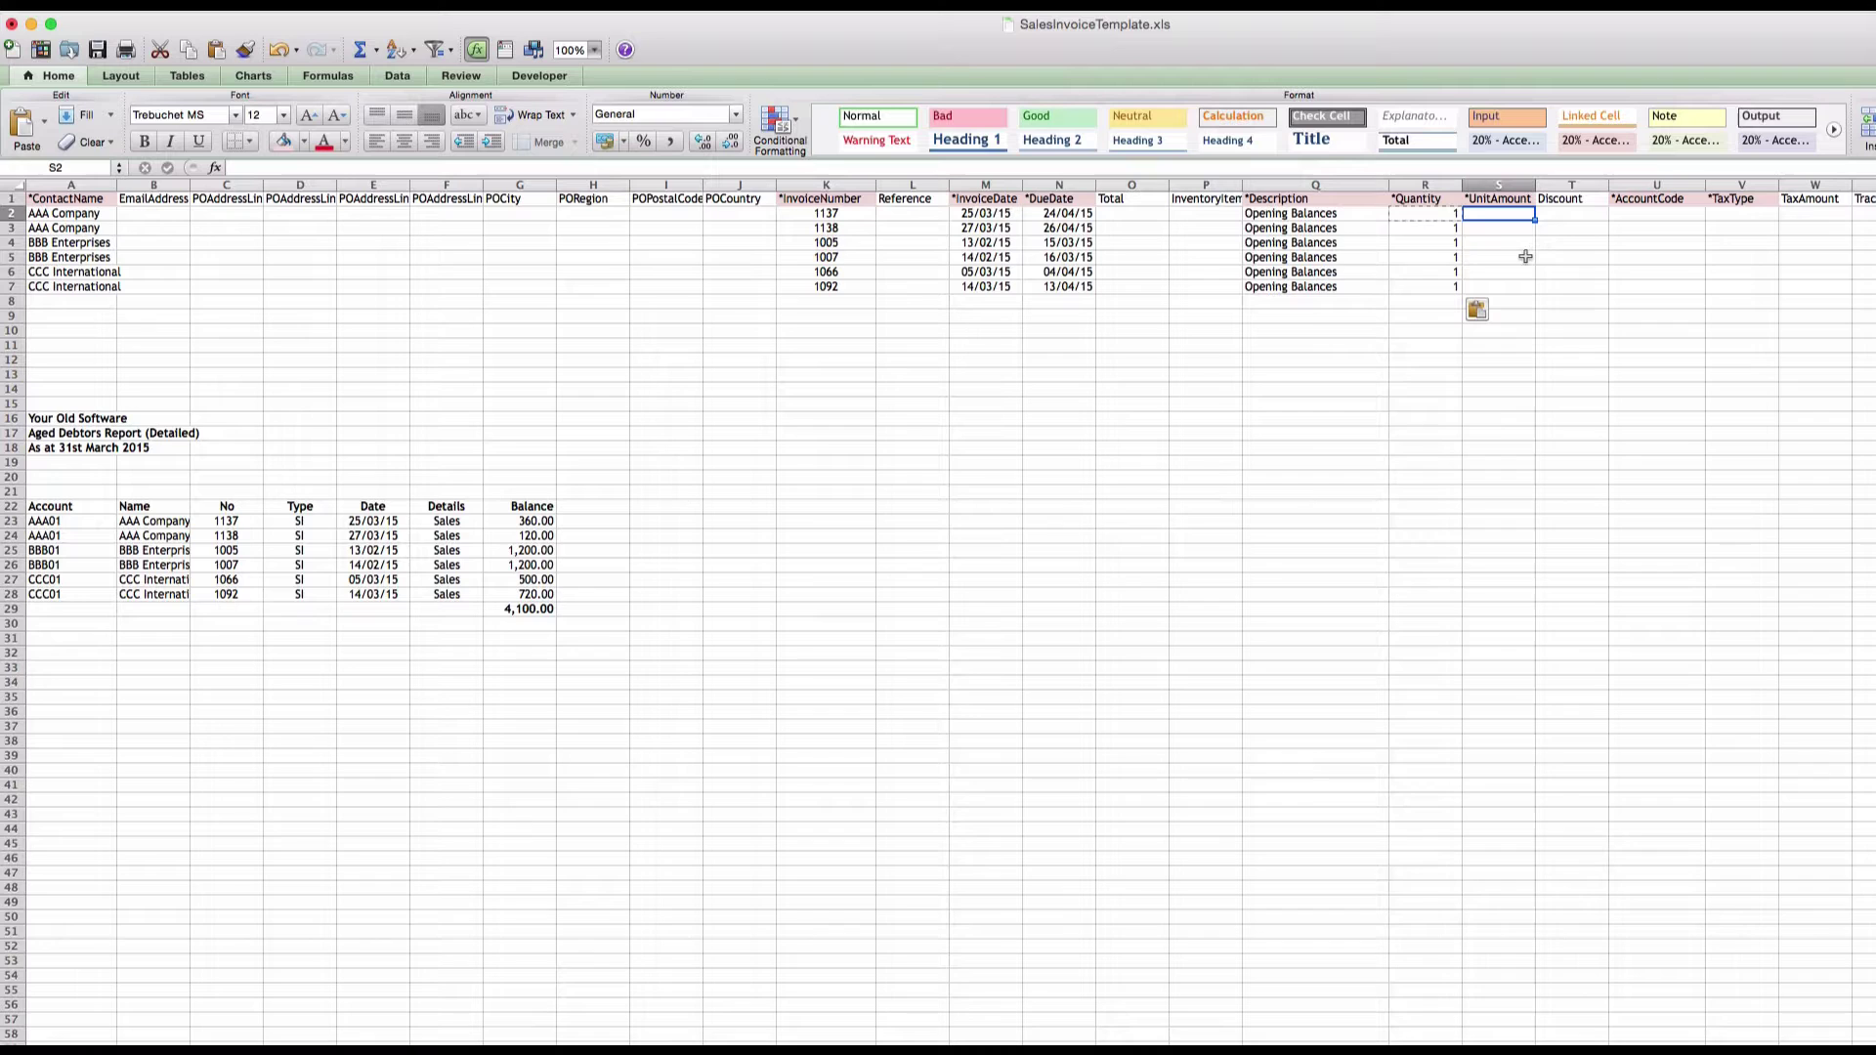
{"action": "left_click", "coordinate": [791, 607]}
{"action": "left_click_drag", "start_coordinate": [540, 521], "coordinate": [540, 593]}
{"action": "right_click", "coordinate": [539, 593]}
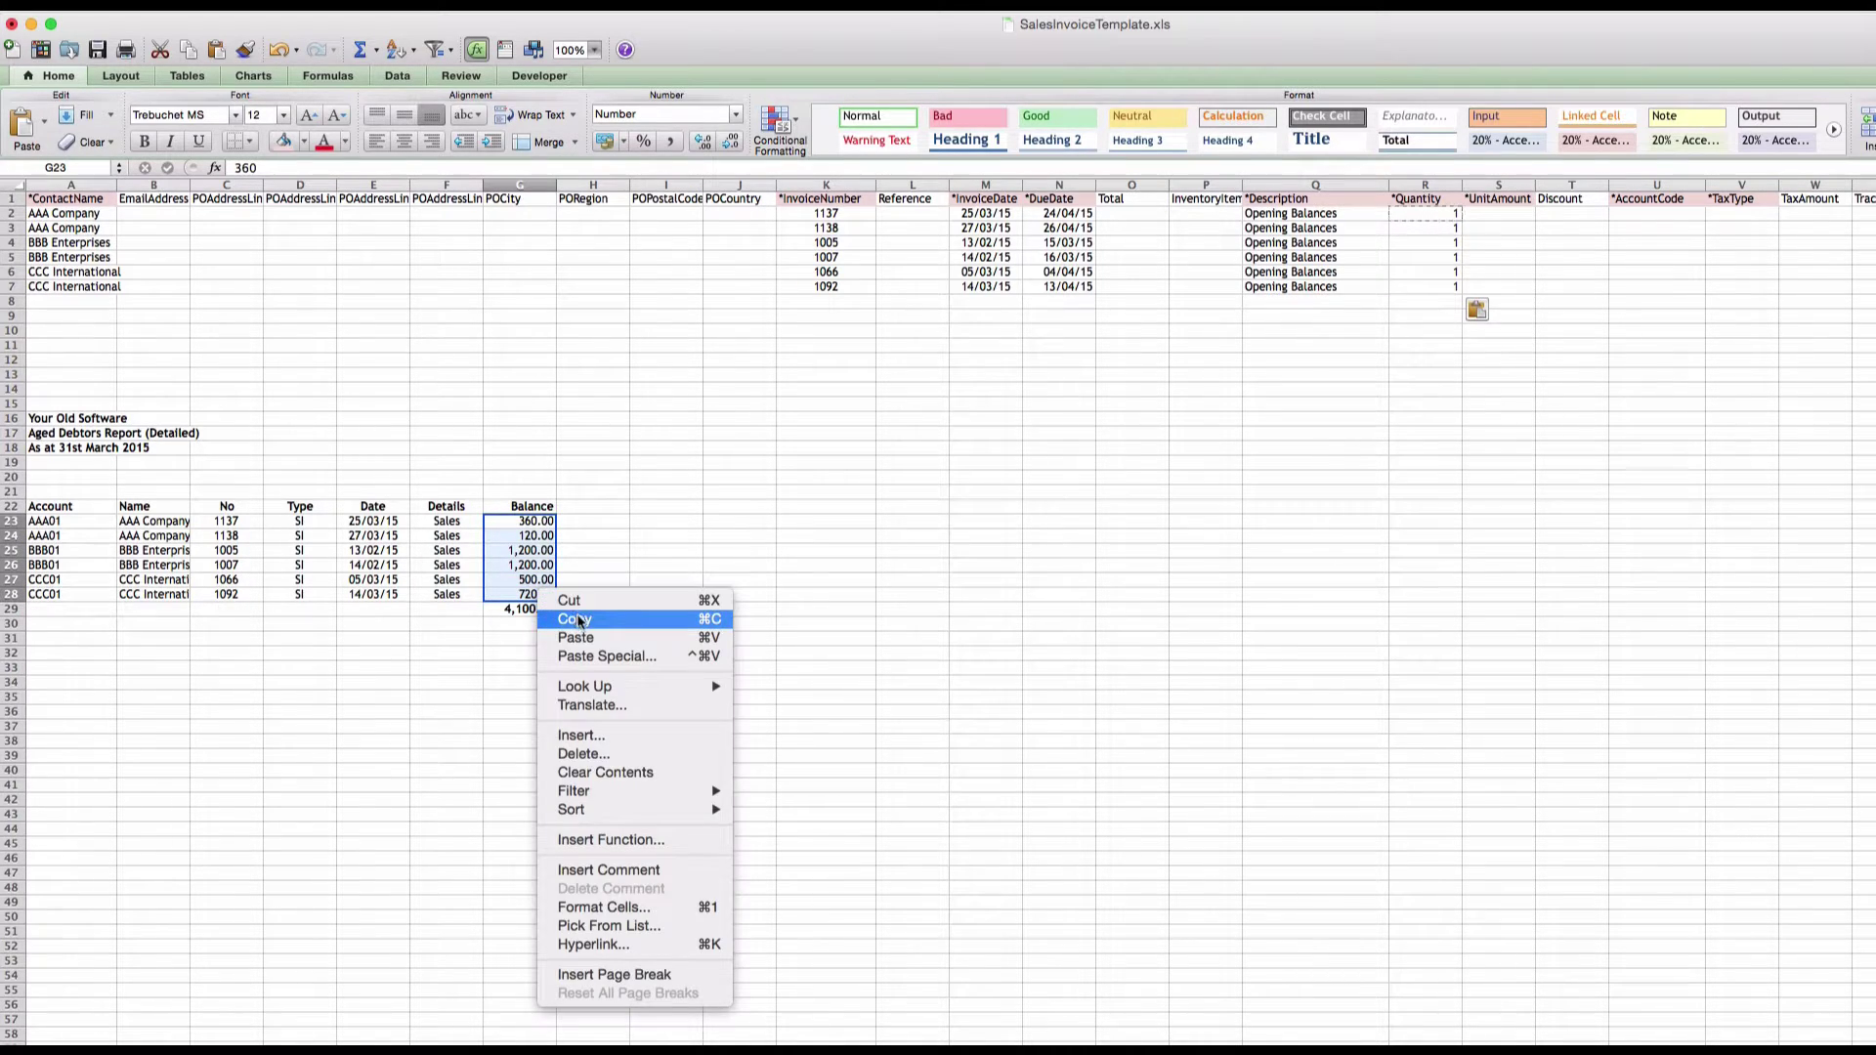
{"action": "left_click", "coordinate": [576, 620]}
{"action": "left_click", "coordinate": [1498, 215]}
{"action": "right_click", "coordinate": [1498, 223]}
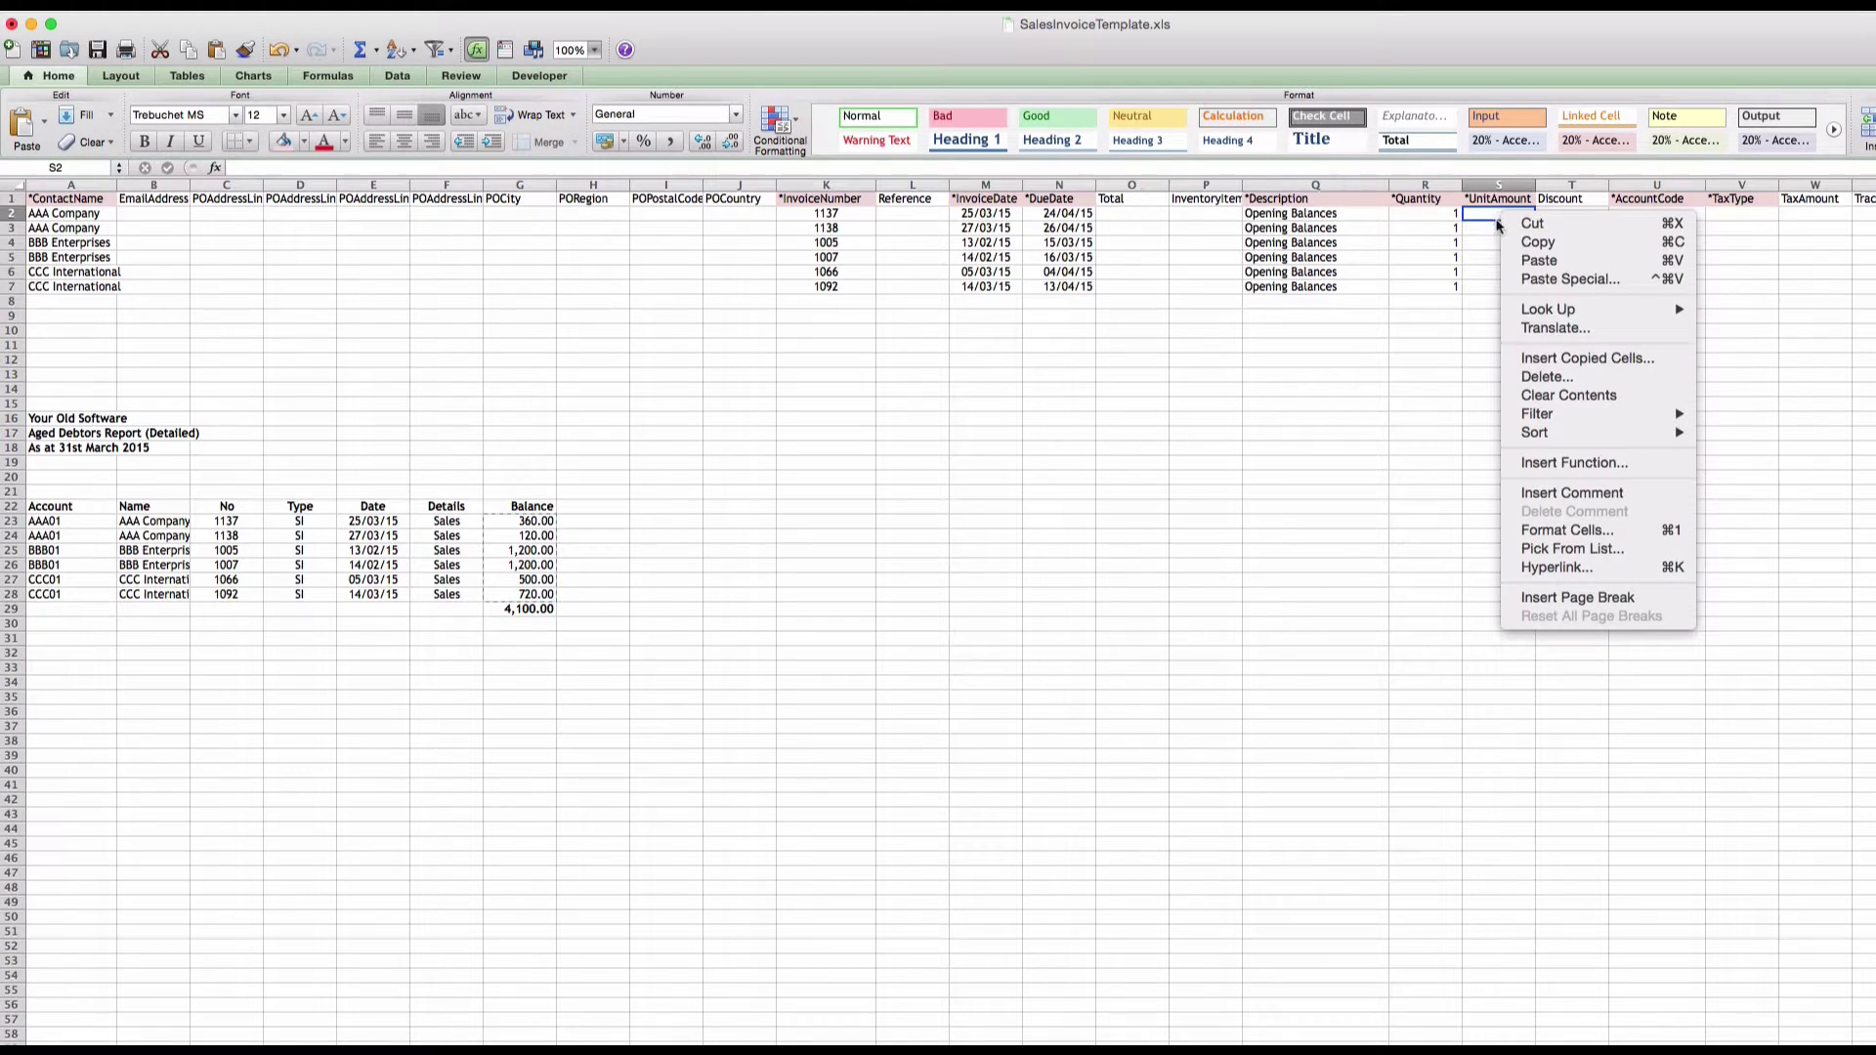
{"action": "left_click", "coordinate": [1534, 260]}
{"action": "left_click", "coordinate": [1498, 354]}
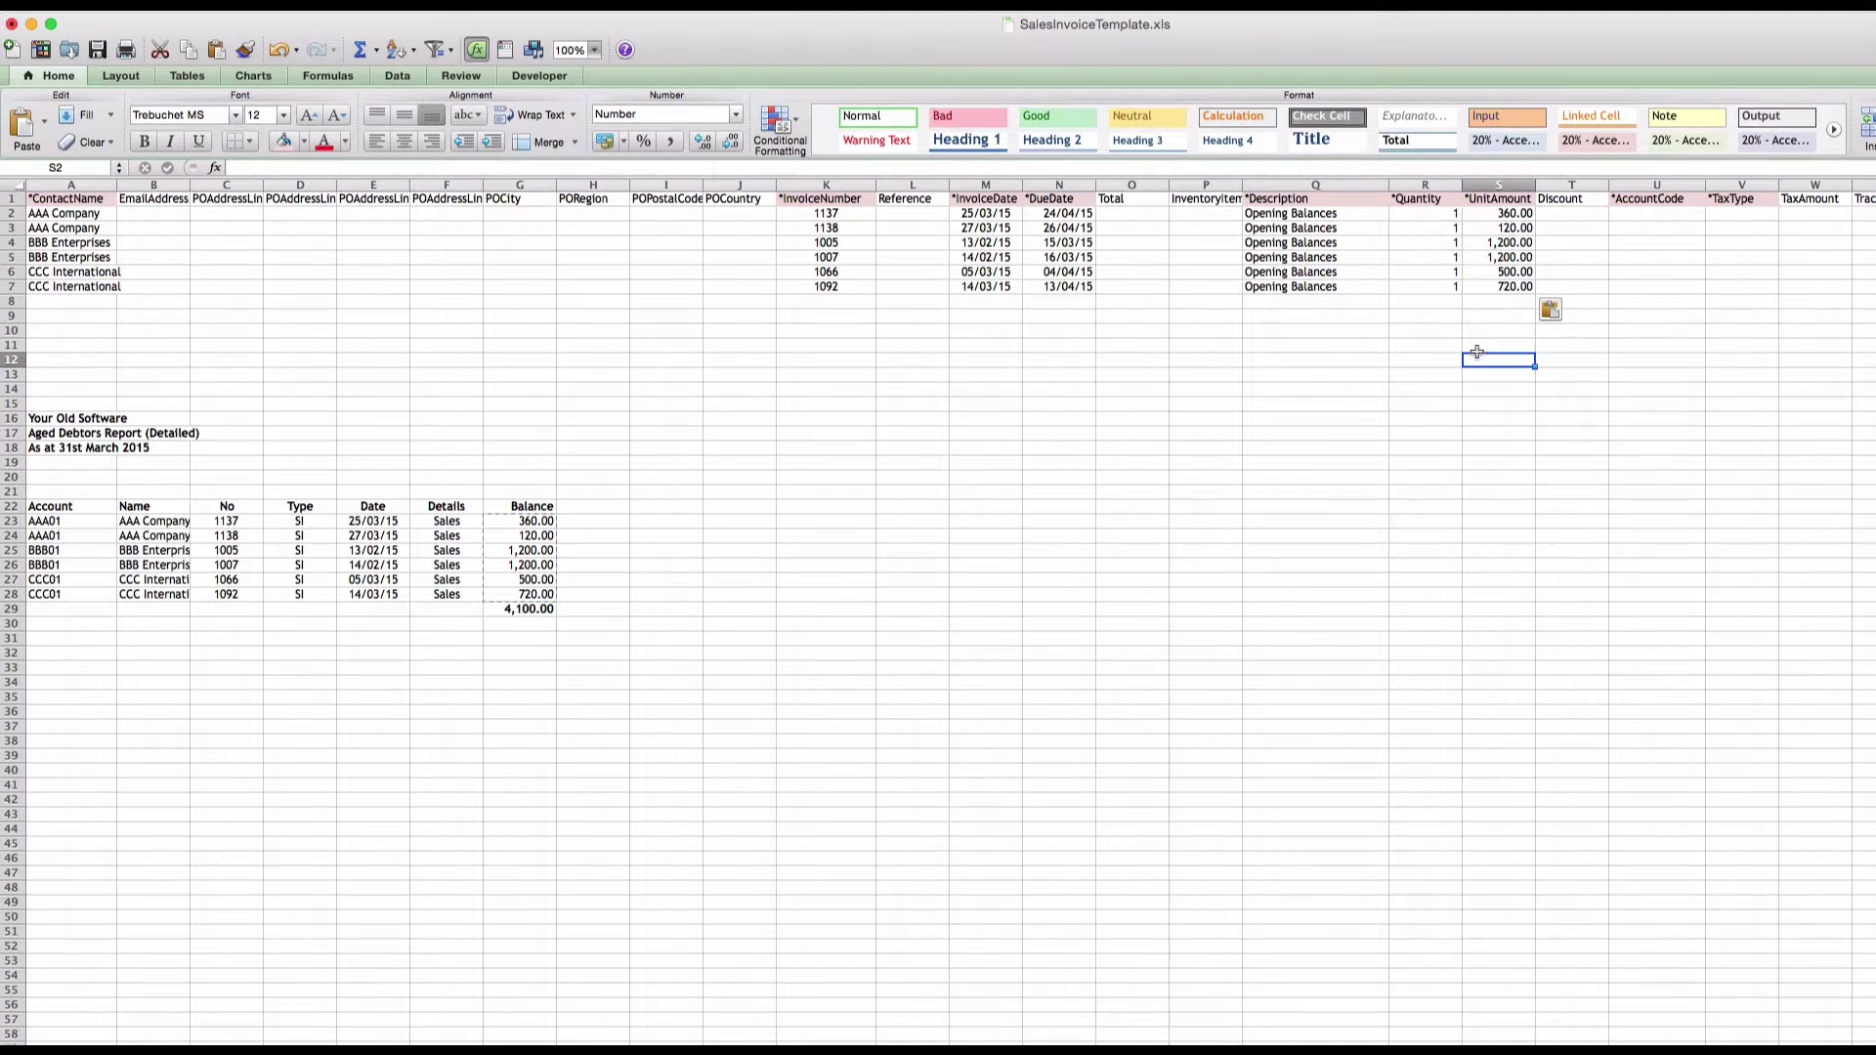
- Enter account code 205 in U2 for the first invoice
{"action": "left_click", "coordinate": [1625, 217]}
{"action": "type", "text": "250205"}
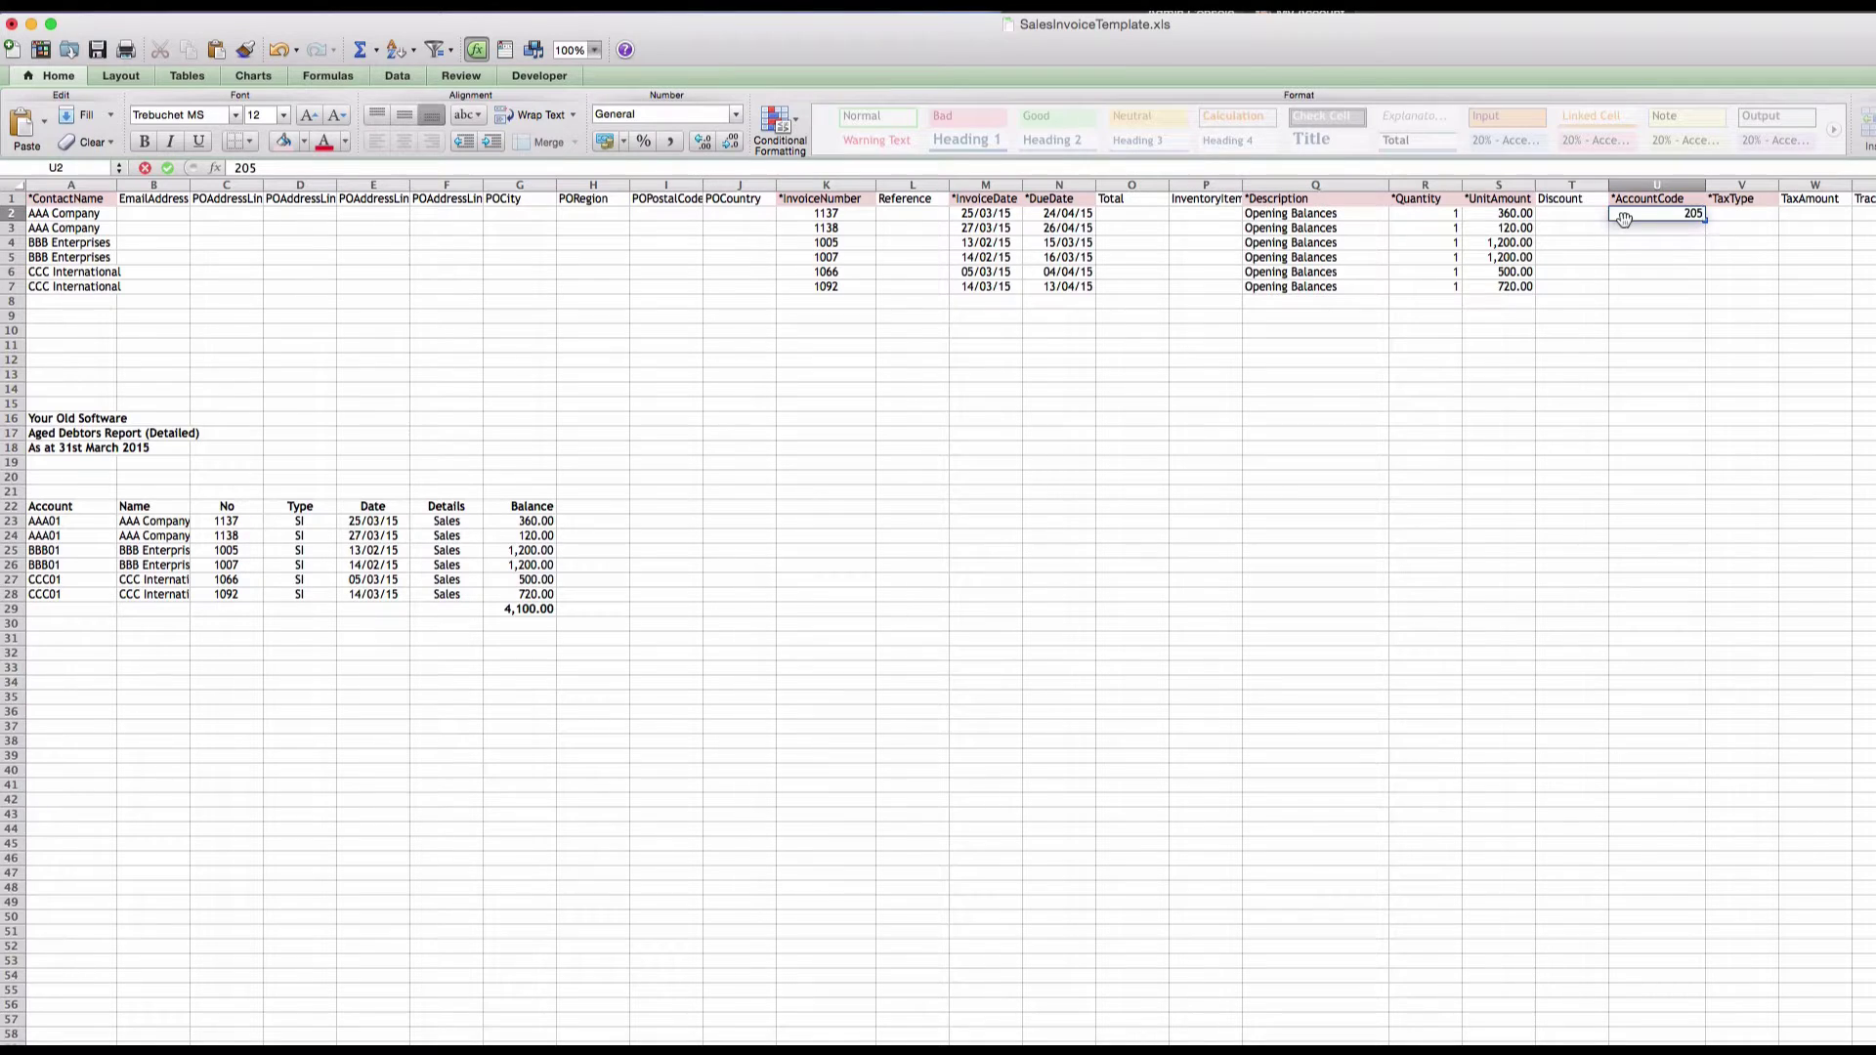
{"action": "key", "text": "Return"}
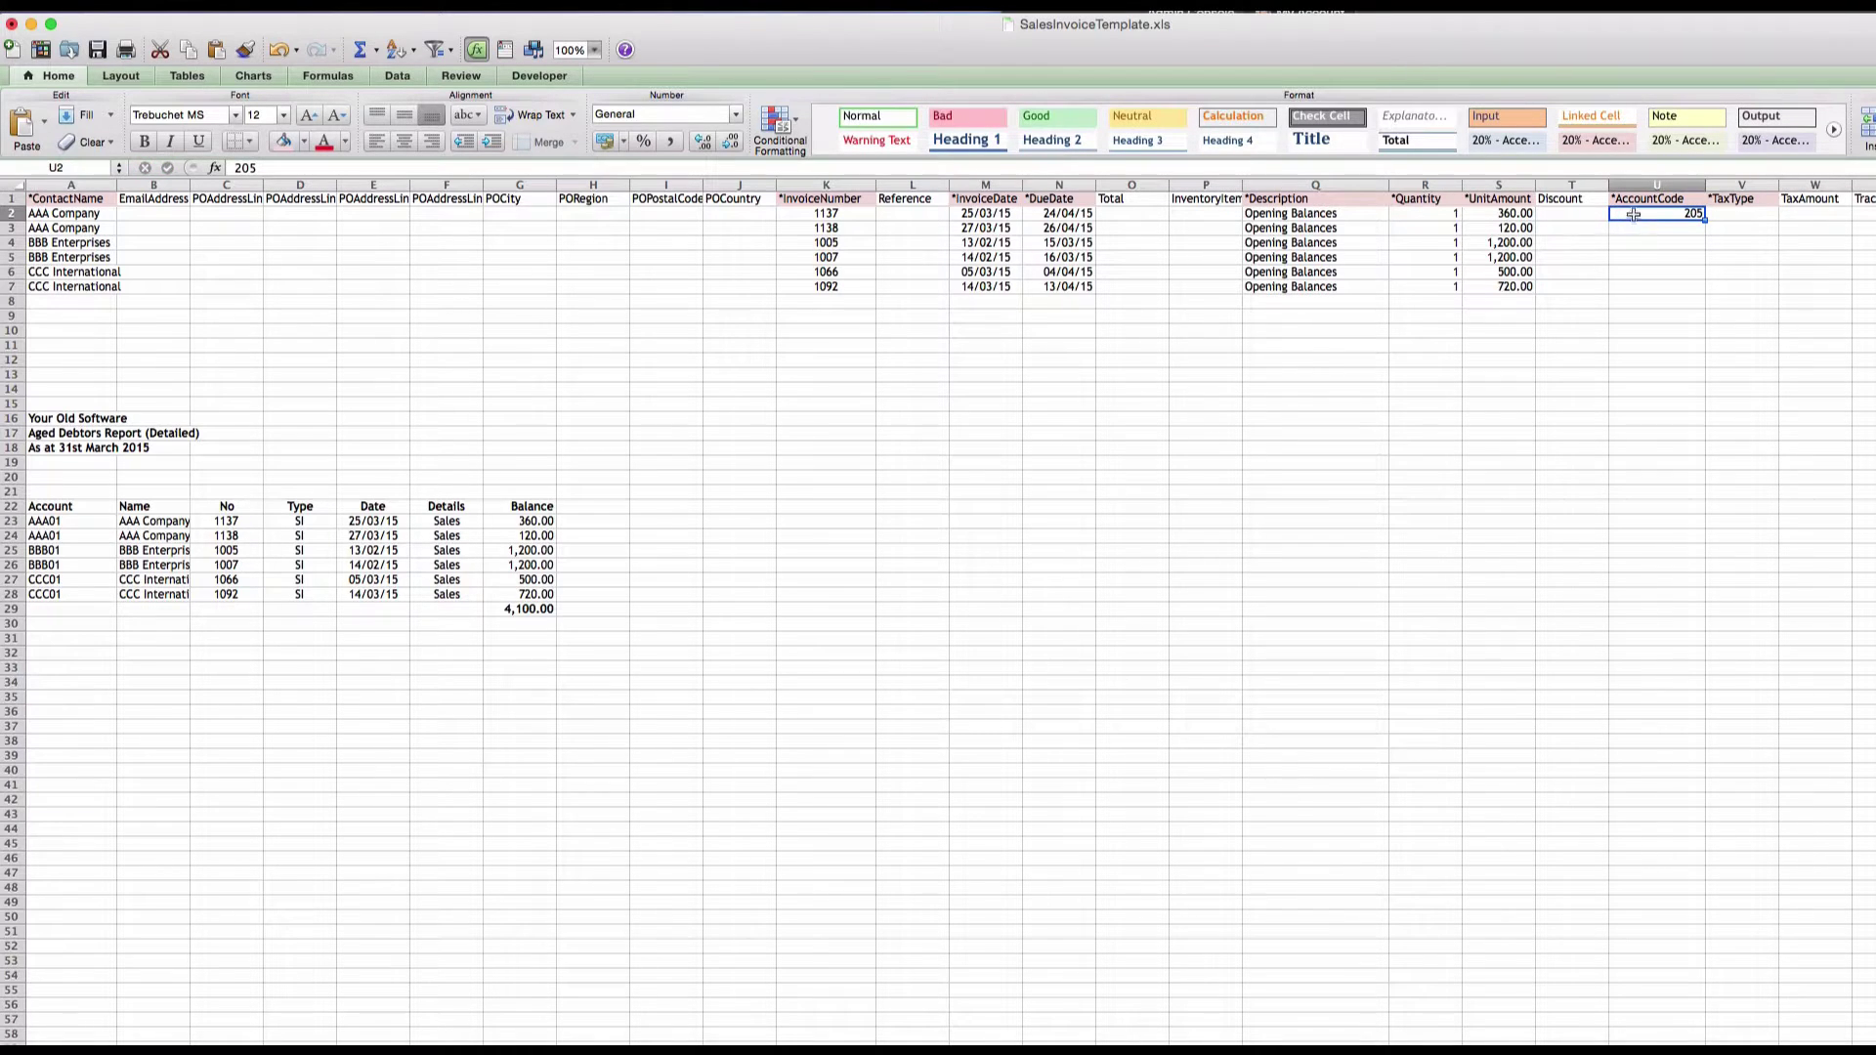
{"action": "right_click", "coordinate": [1661, 213]}
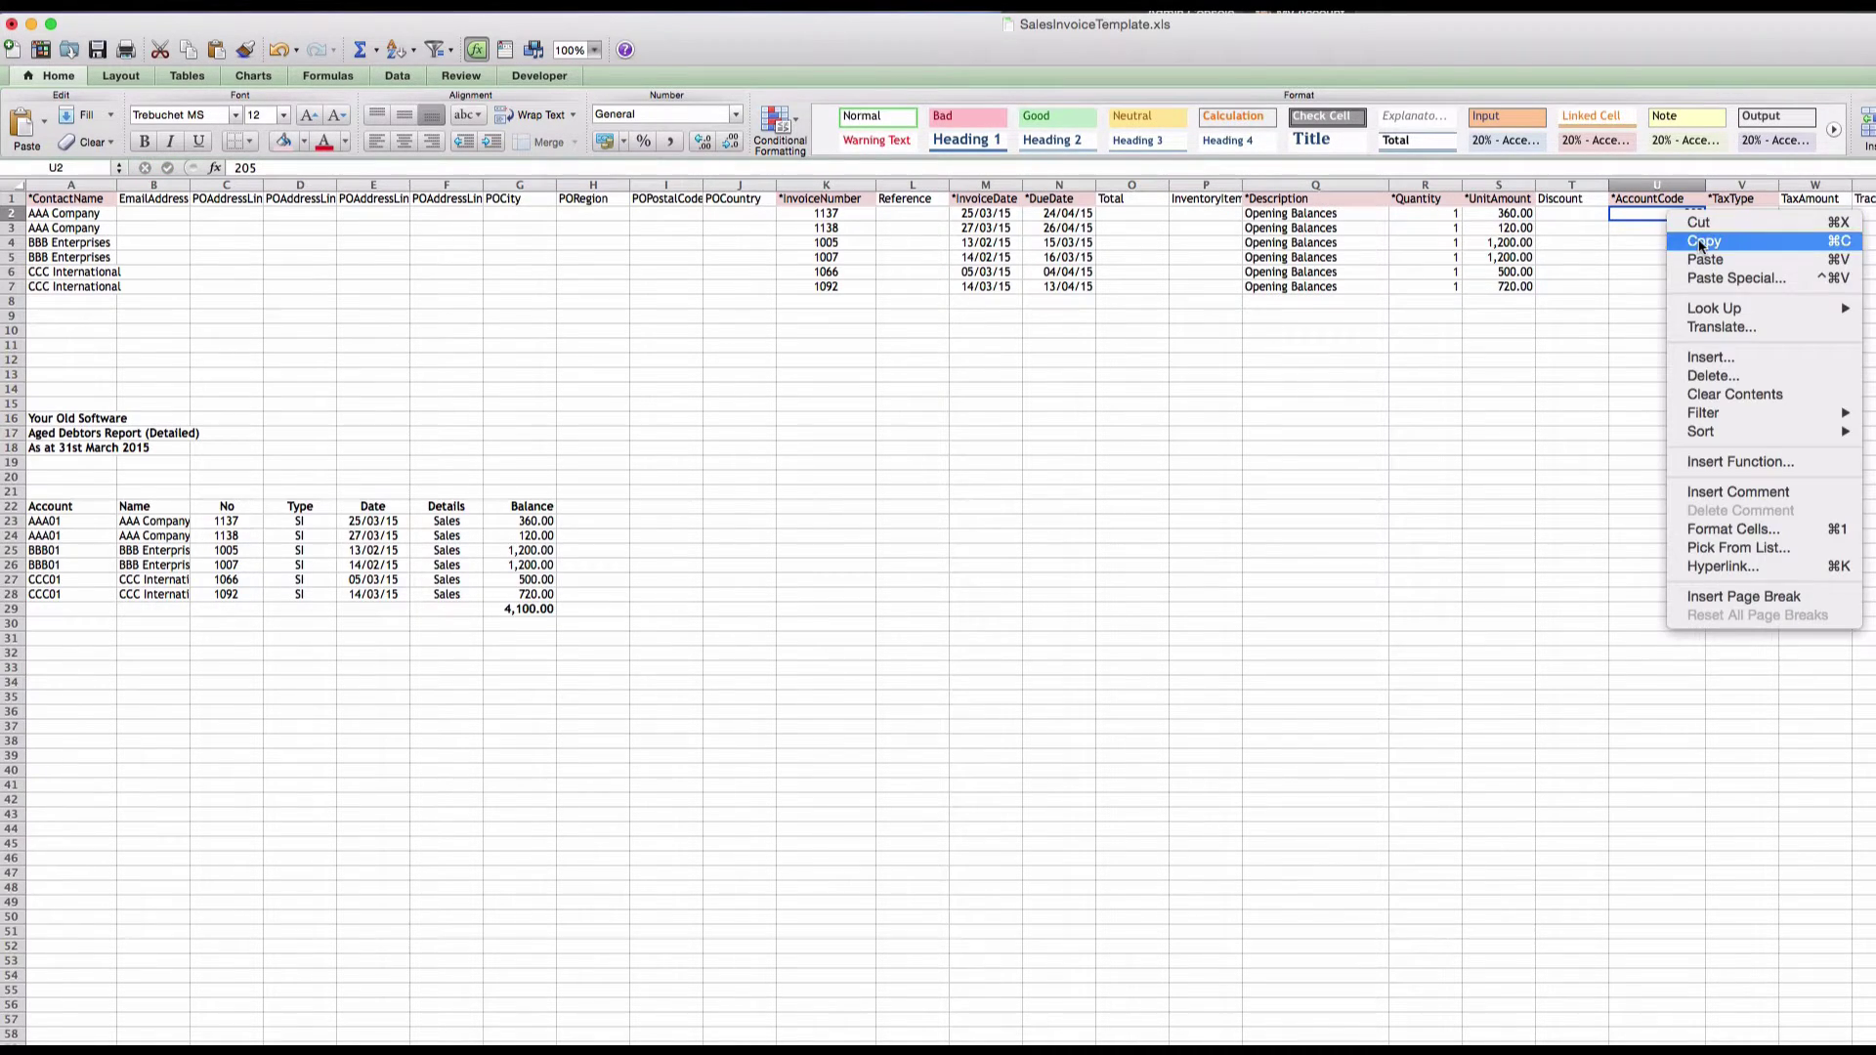
{"action": "left_click", "coordinate": [1700, 238]}
{"action": "left_click", "coordinate": [1651, 235]}
{"action": "left_click_drag", "start_coordinate": [1651, 236], "coordinate": [1662, 293]}
{"action": "right_click", "coordinate": [1661, 293]}
{"action": "left_click", "coordinate": [1696, 311]}
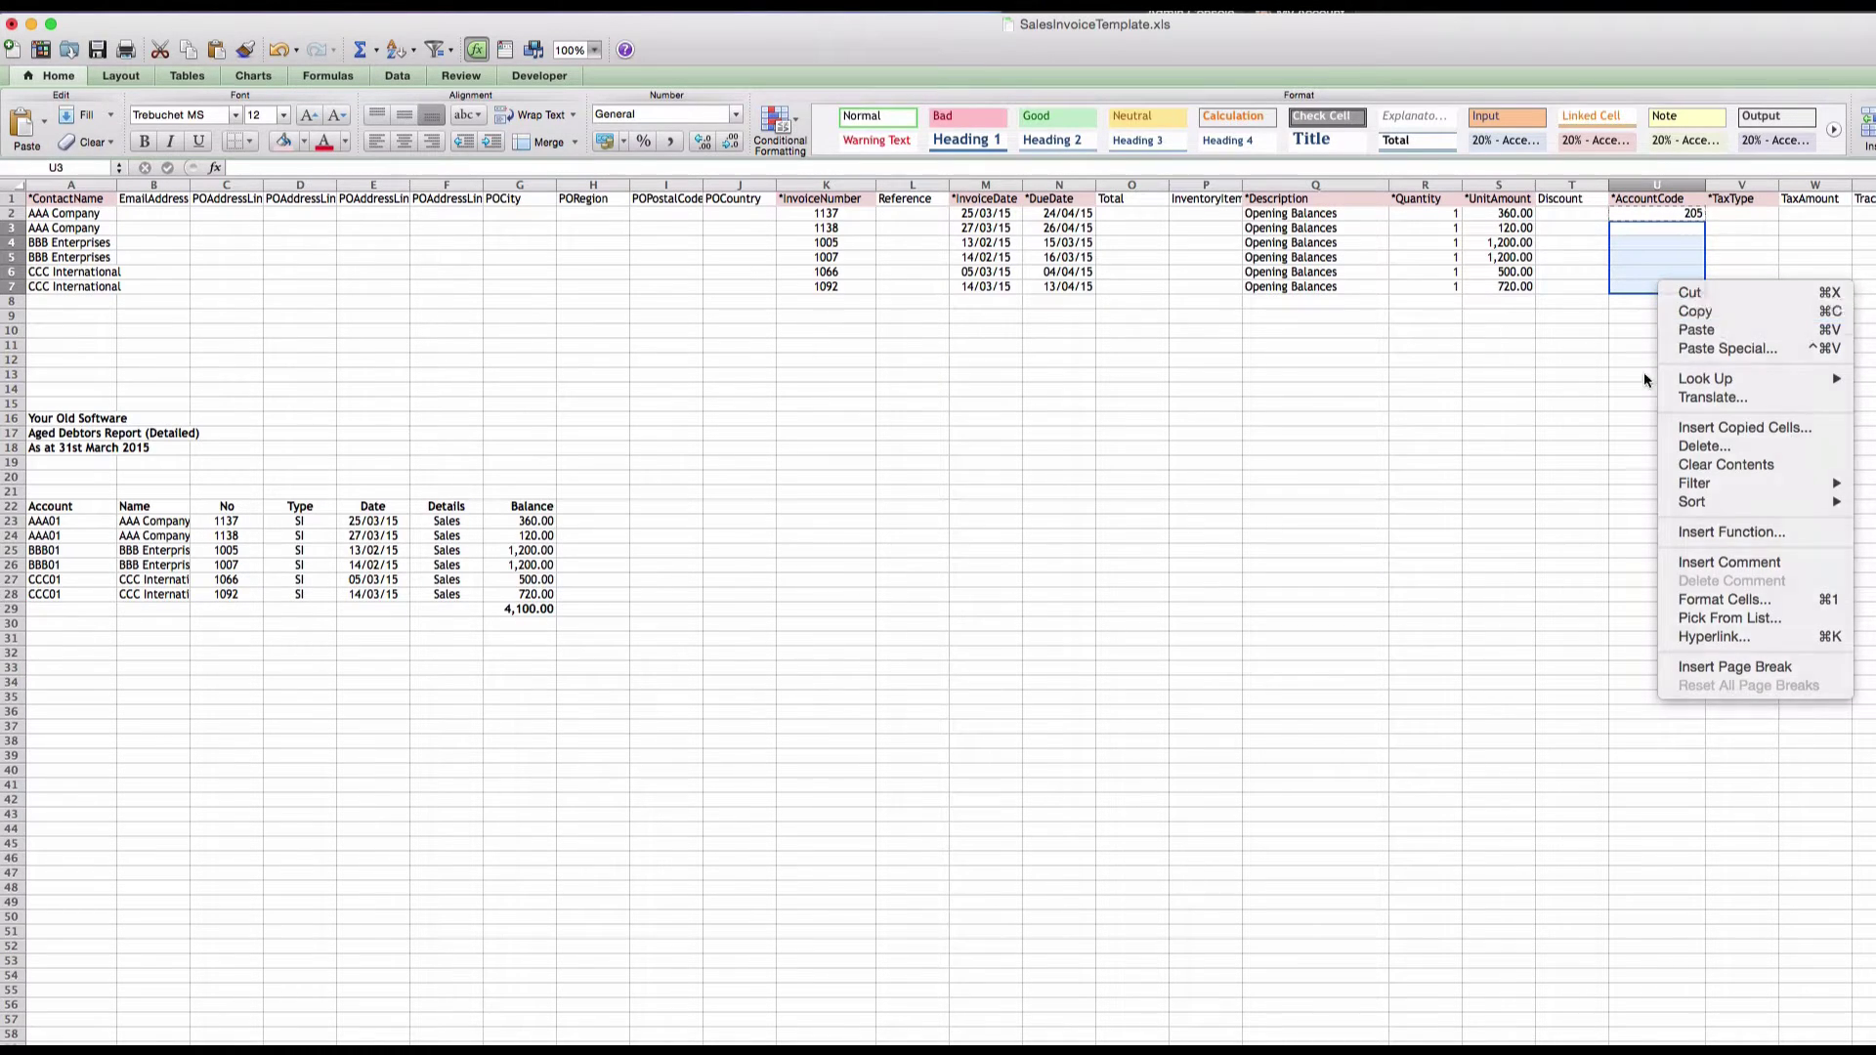
{"action": "key", "text": "Return"}
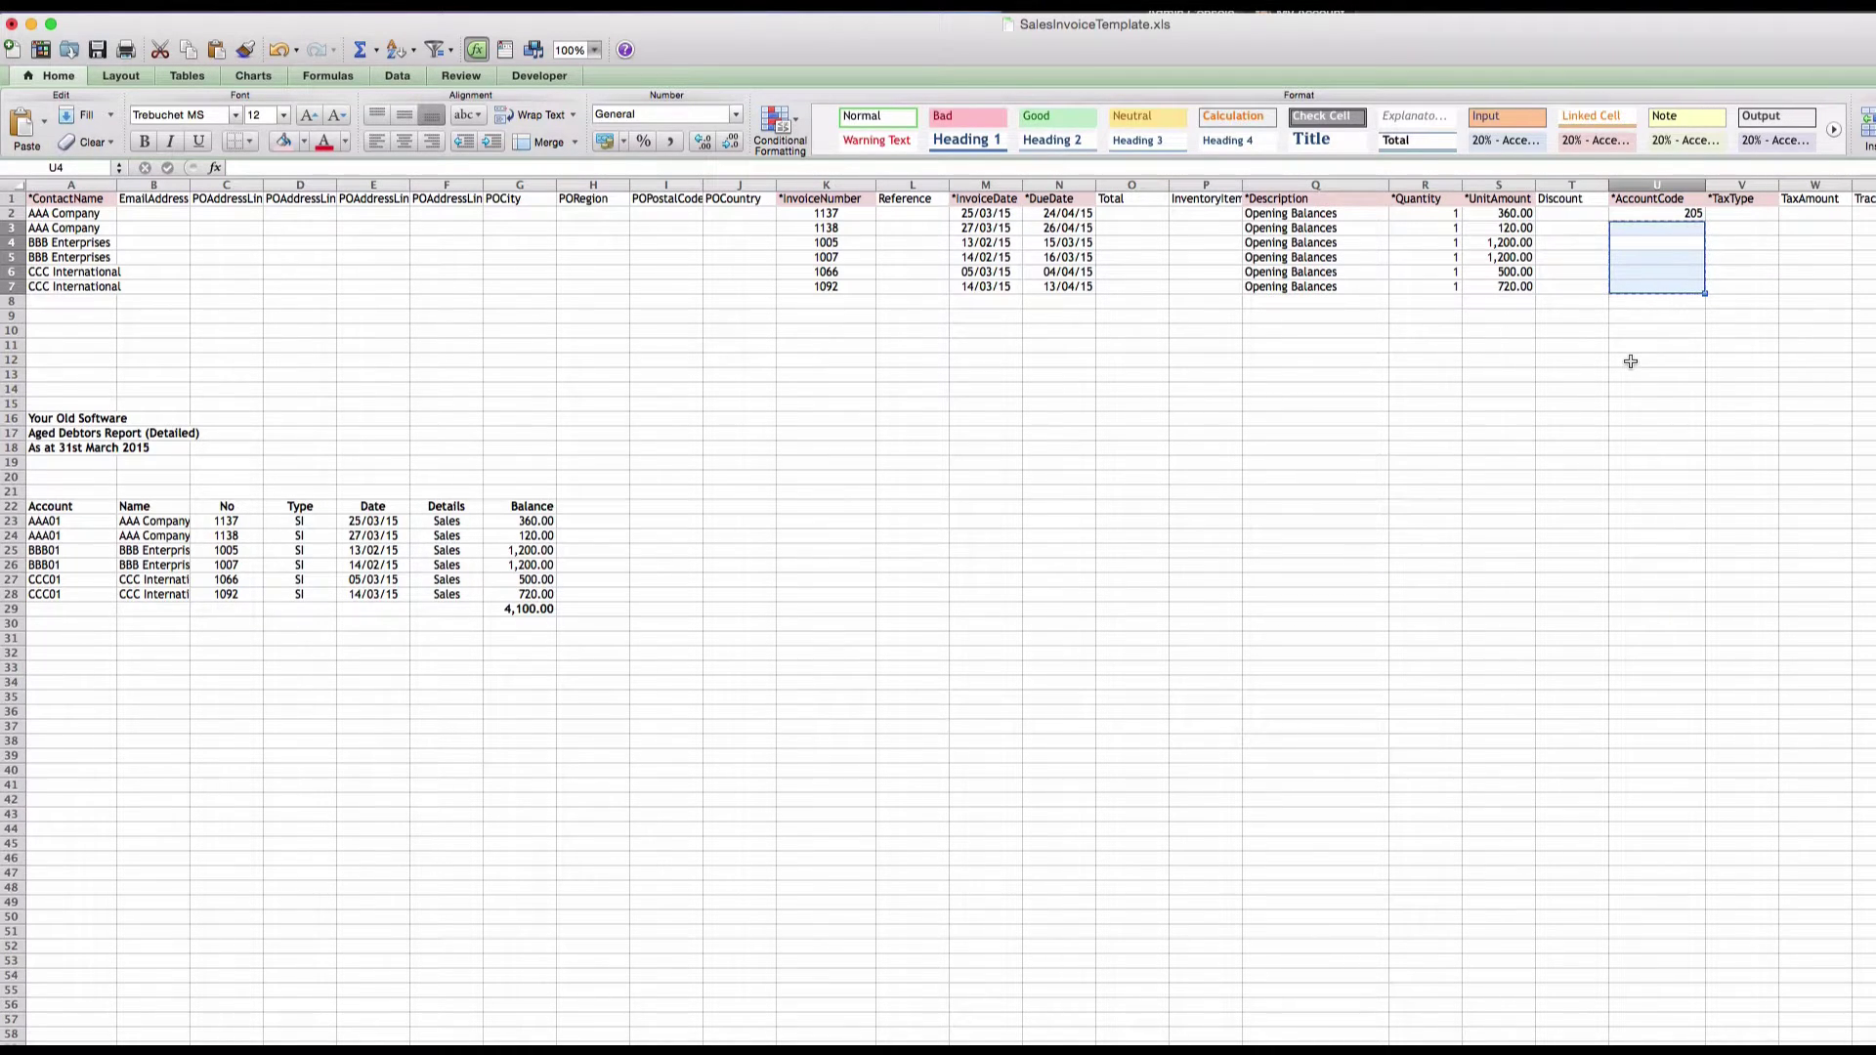
- Copy account code 205 into U3:U7 for the remaining five invoices
{"action": "left_click", "coordinate": [1673, 214]}
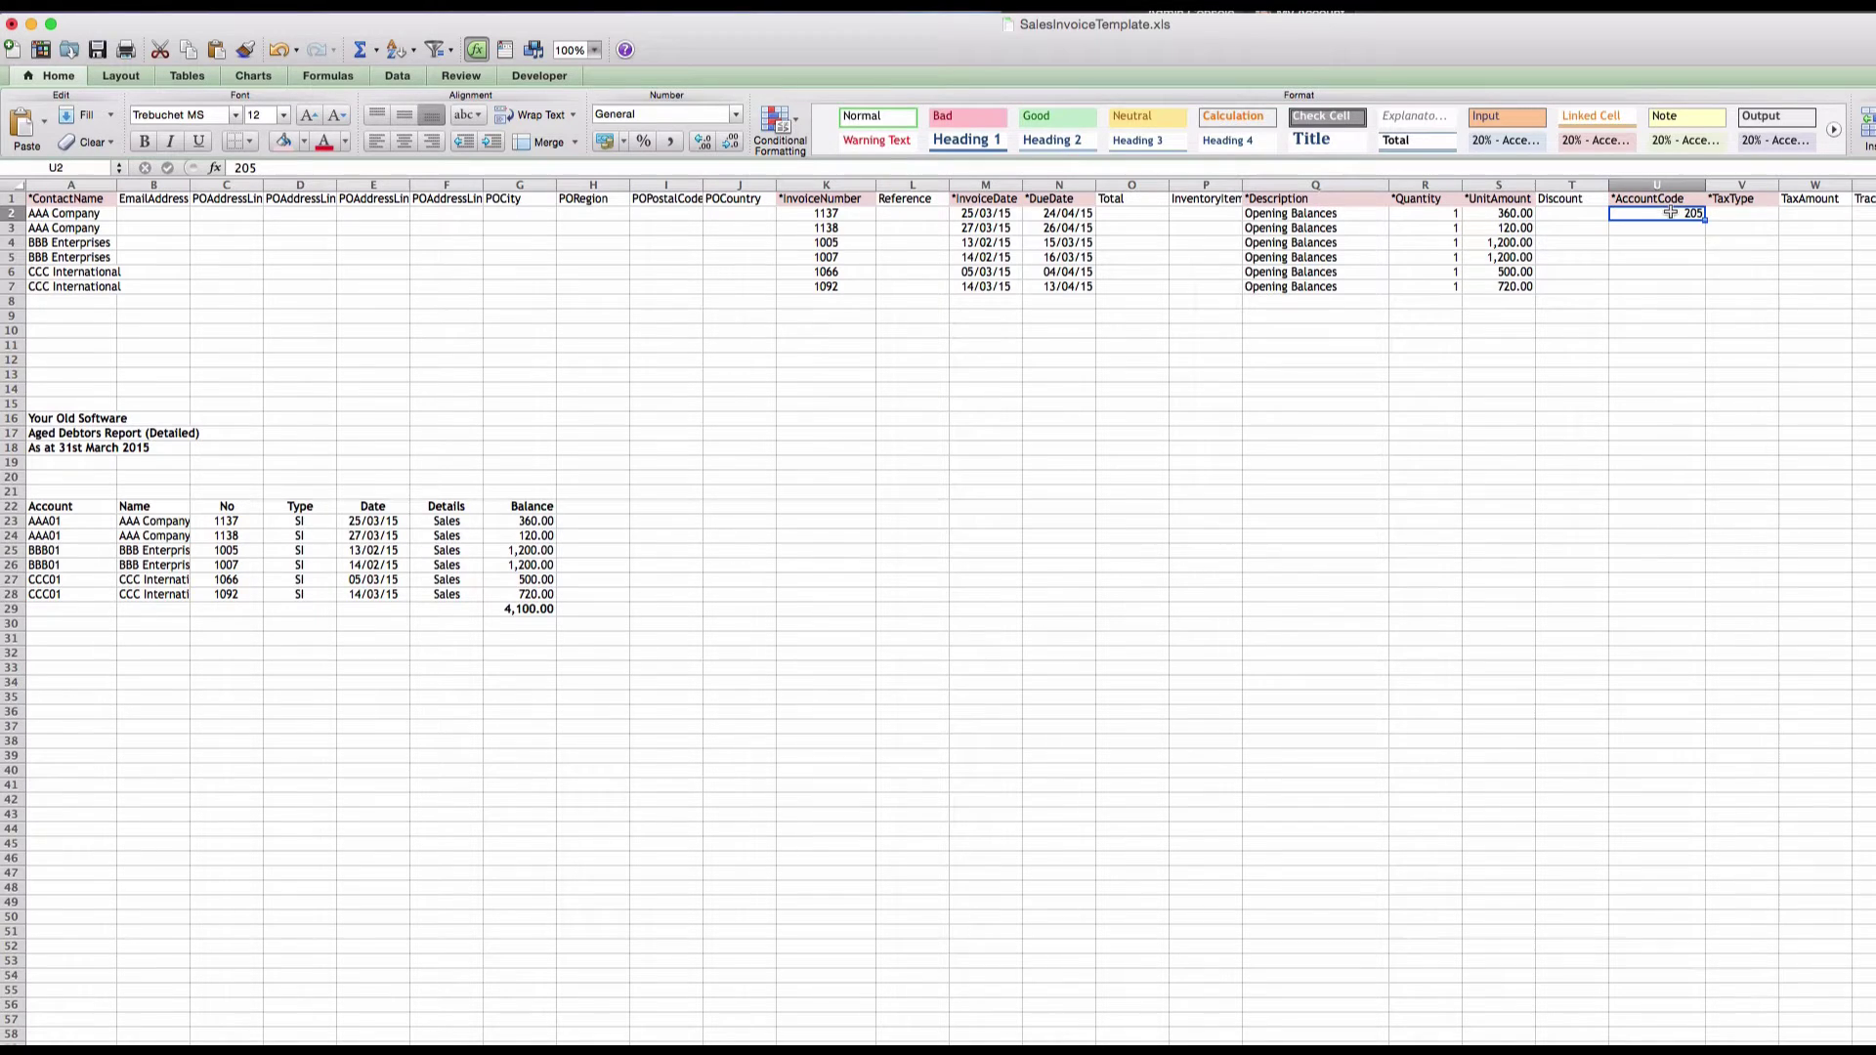
{"action": "right_click", "coordinate": [1675, 214]}
{"action": "left_click", "coordinate": [1712, 240]}
{"action": "left_click_drag", "start_coordinate": [1672, 227], "coordinate": [1671, 282]}
{"action": "right_click", "coordinate": [1671, 282]}
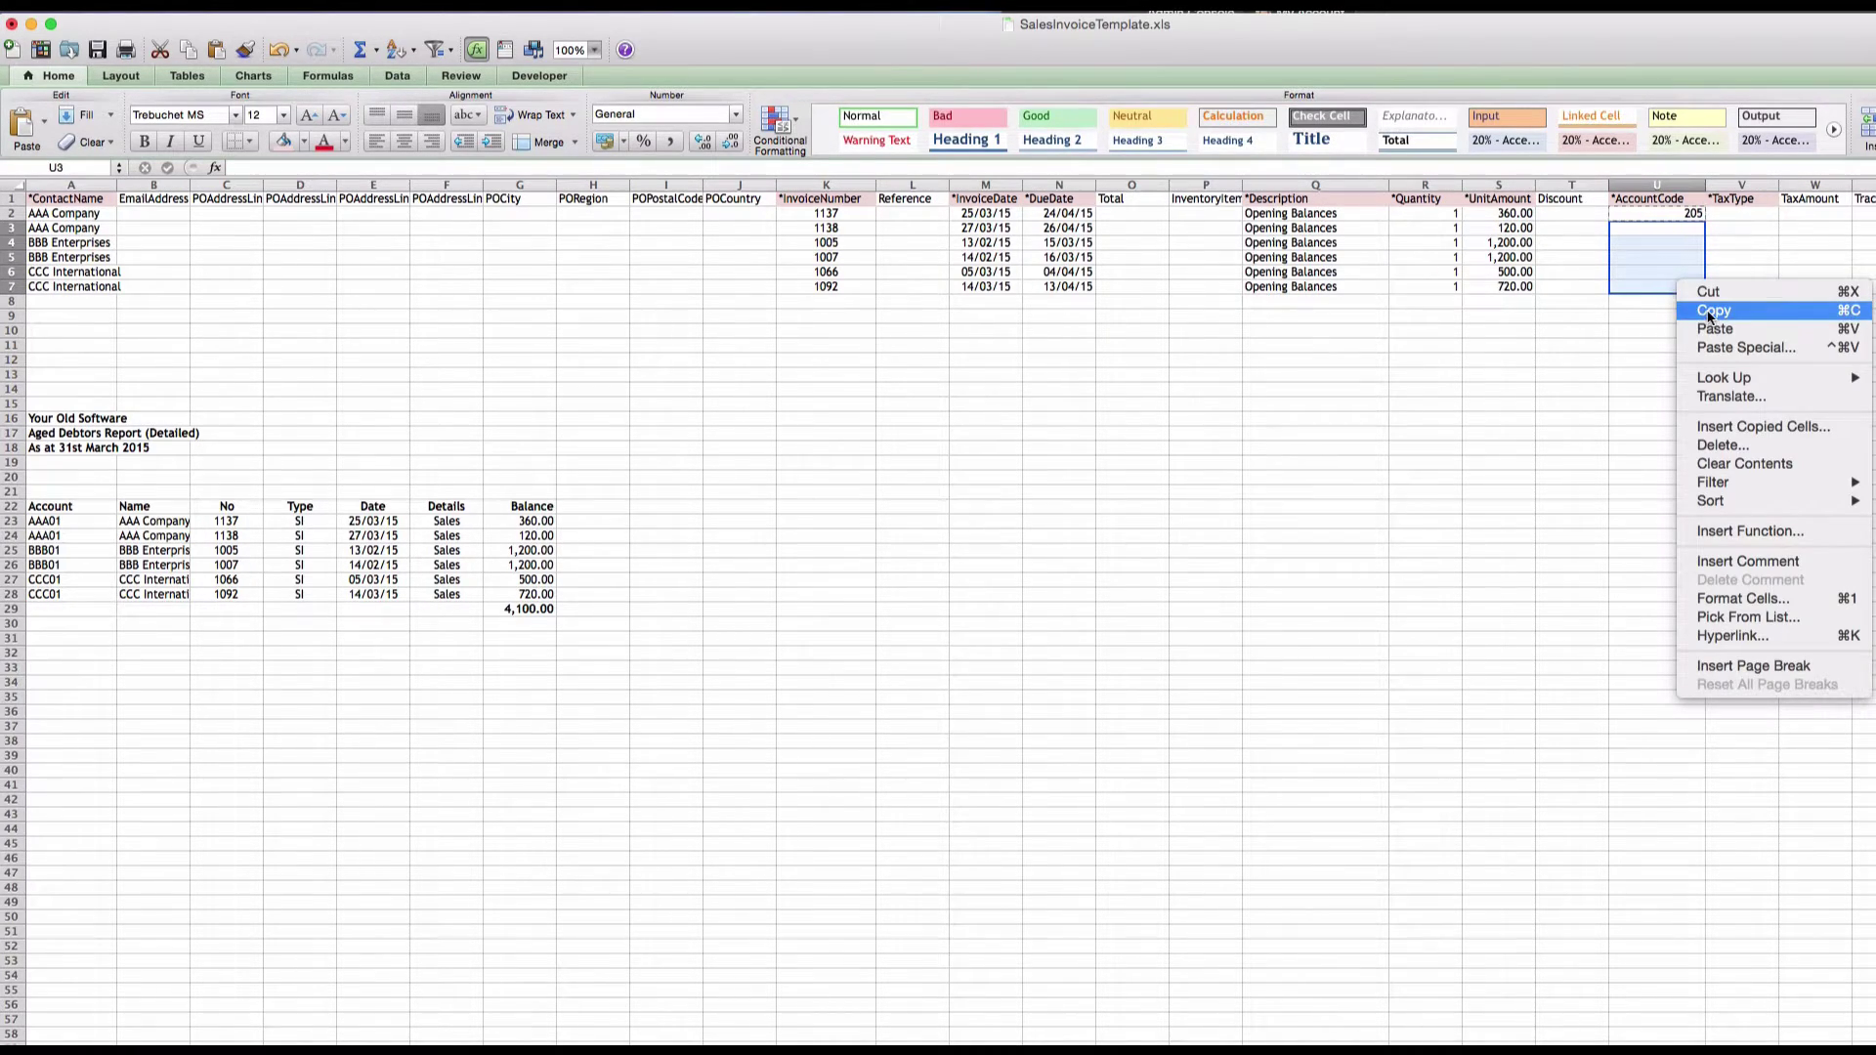
{"action": "left_click", "coordinate": [1715, 329]}
{"action": "left_click", "coordinate": [1650, 257]}
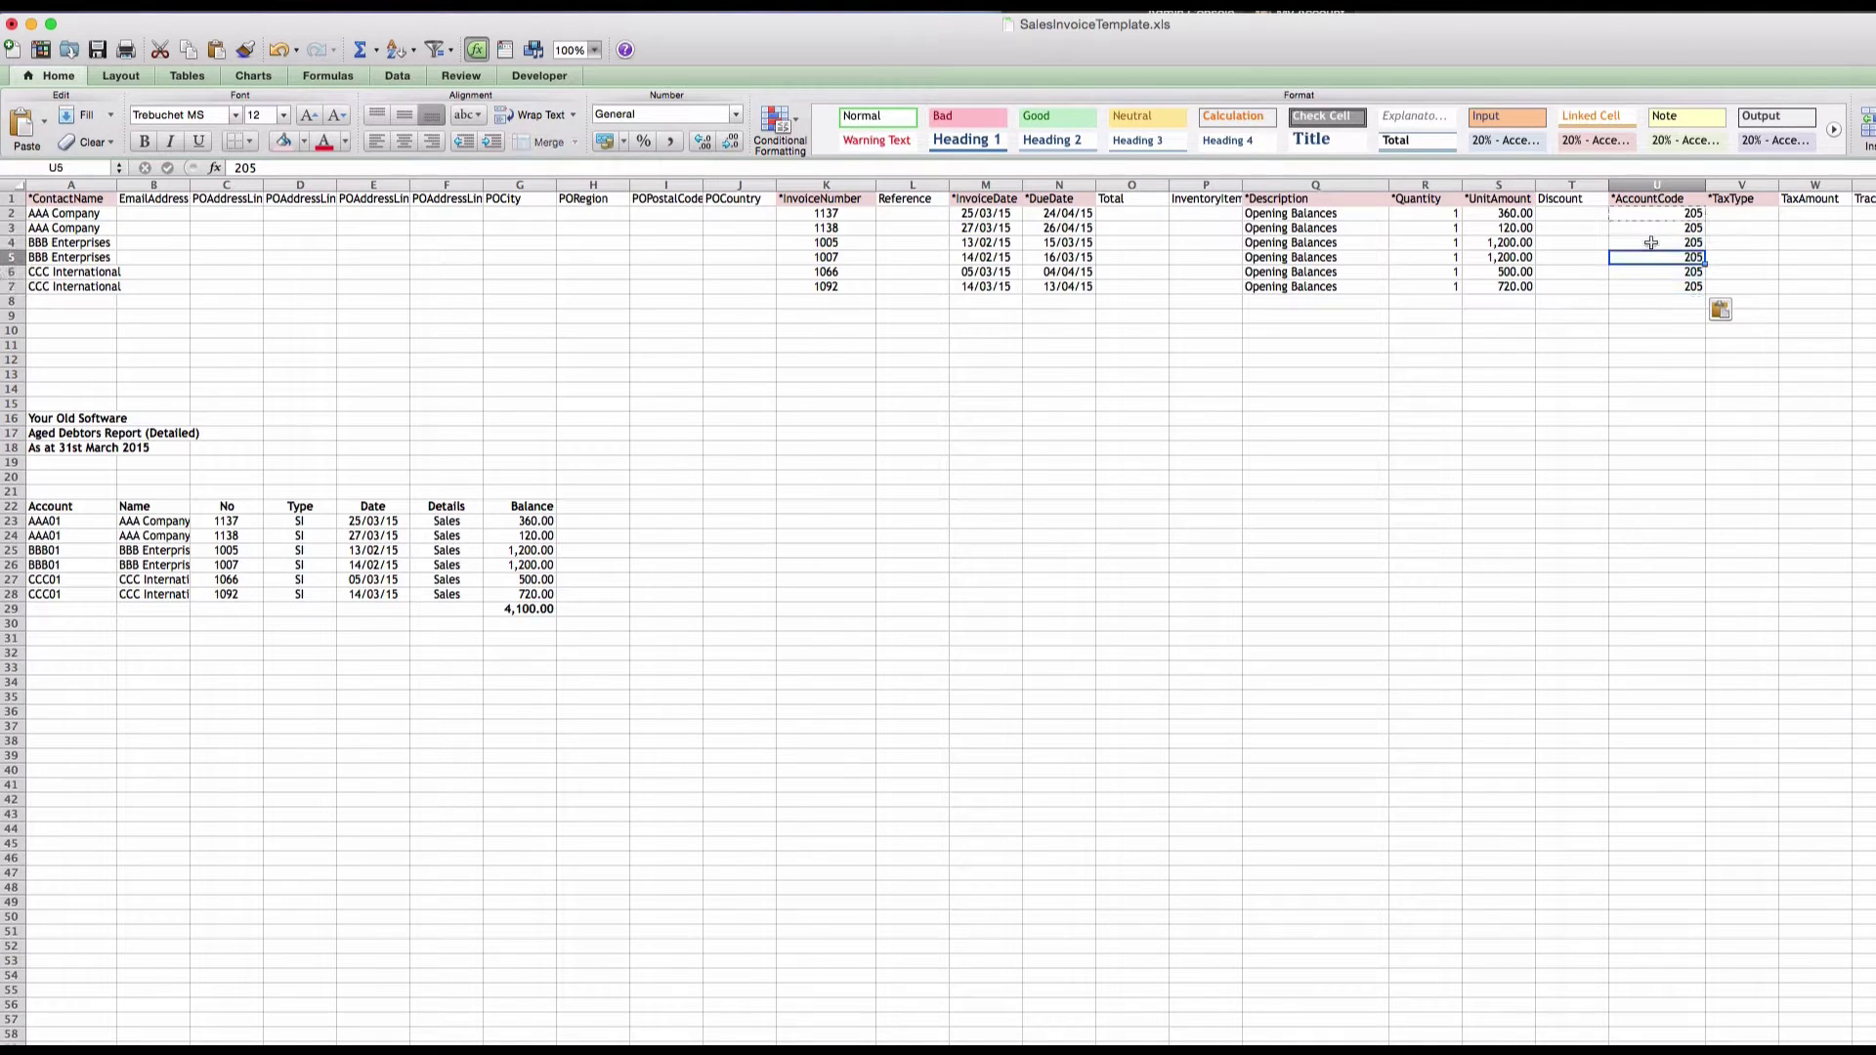
{"action": "left_click", "coordinate": [1651, 214]}
{"action": "key", "text": "Escape"}
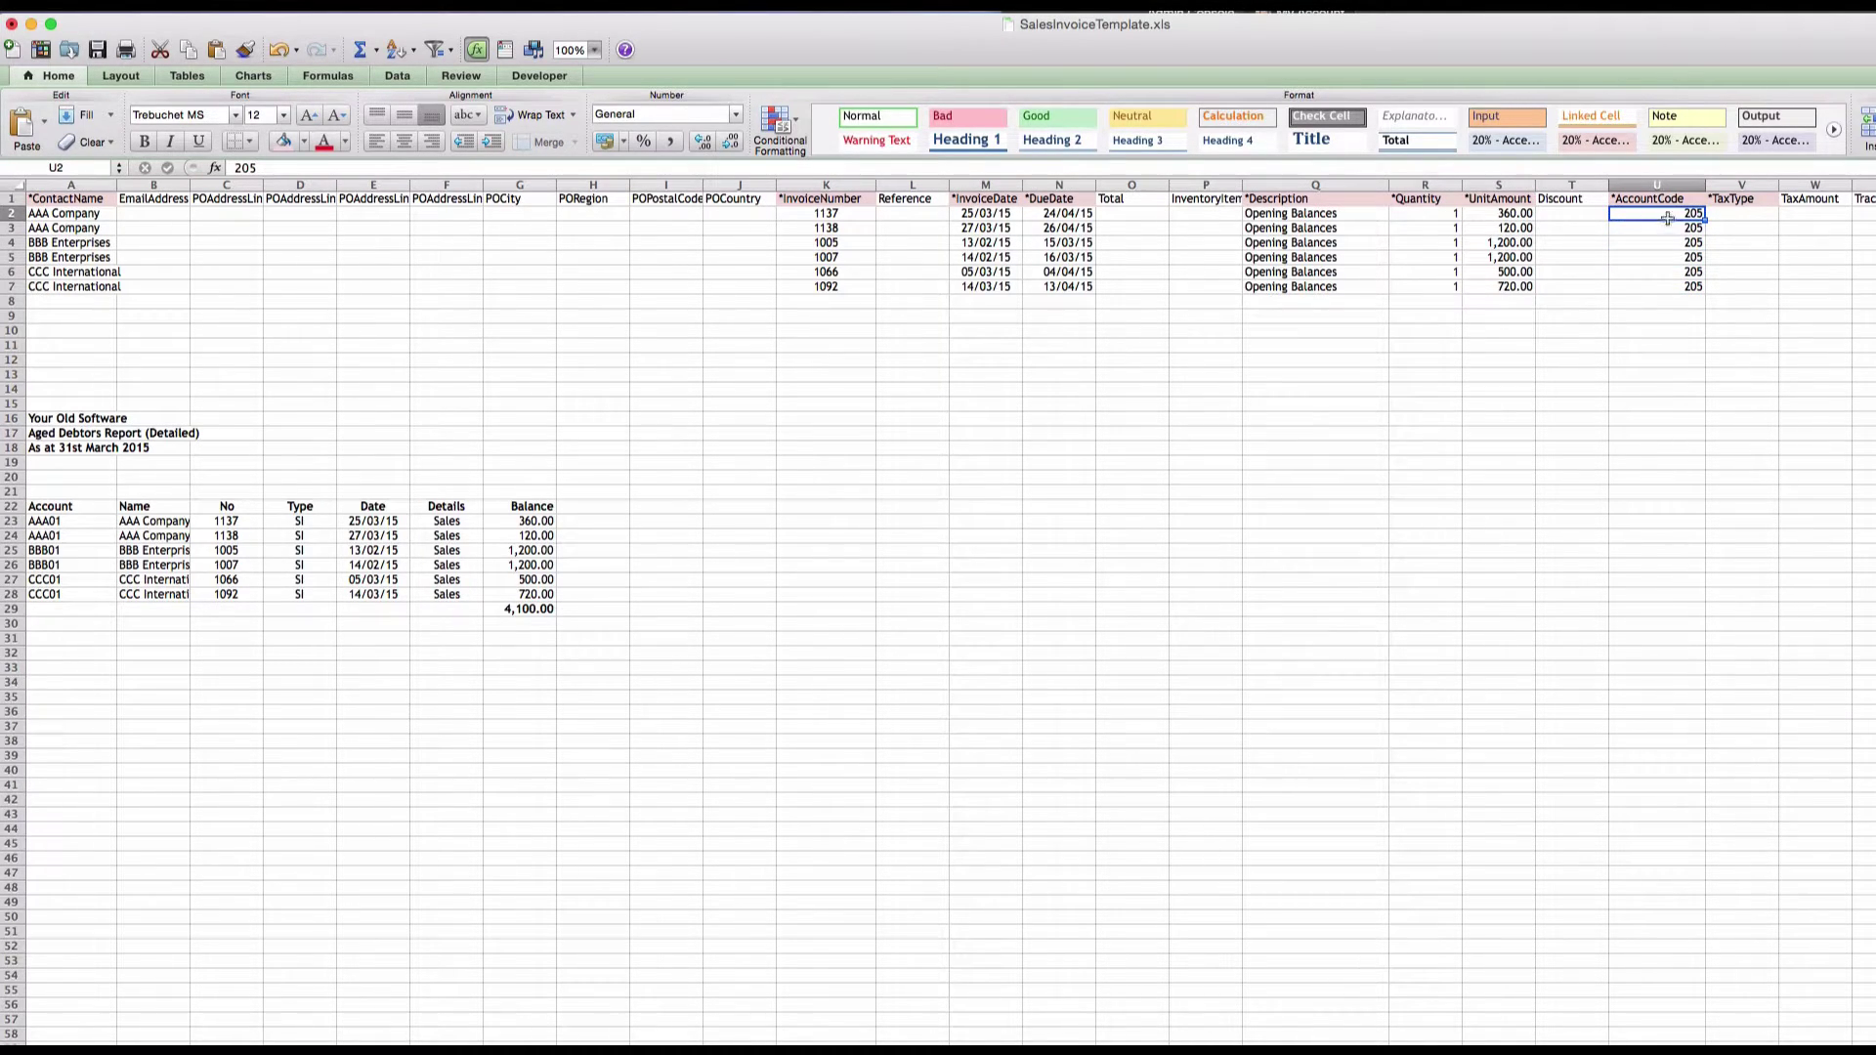
{"action": "left_click", "coordinate": [1735, 215]}
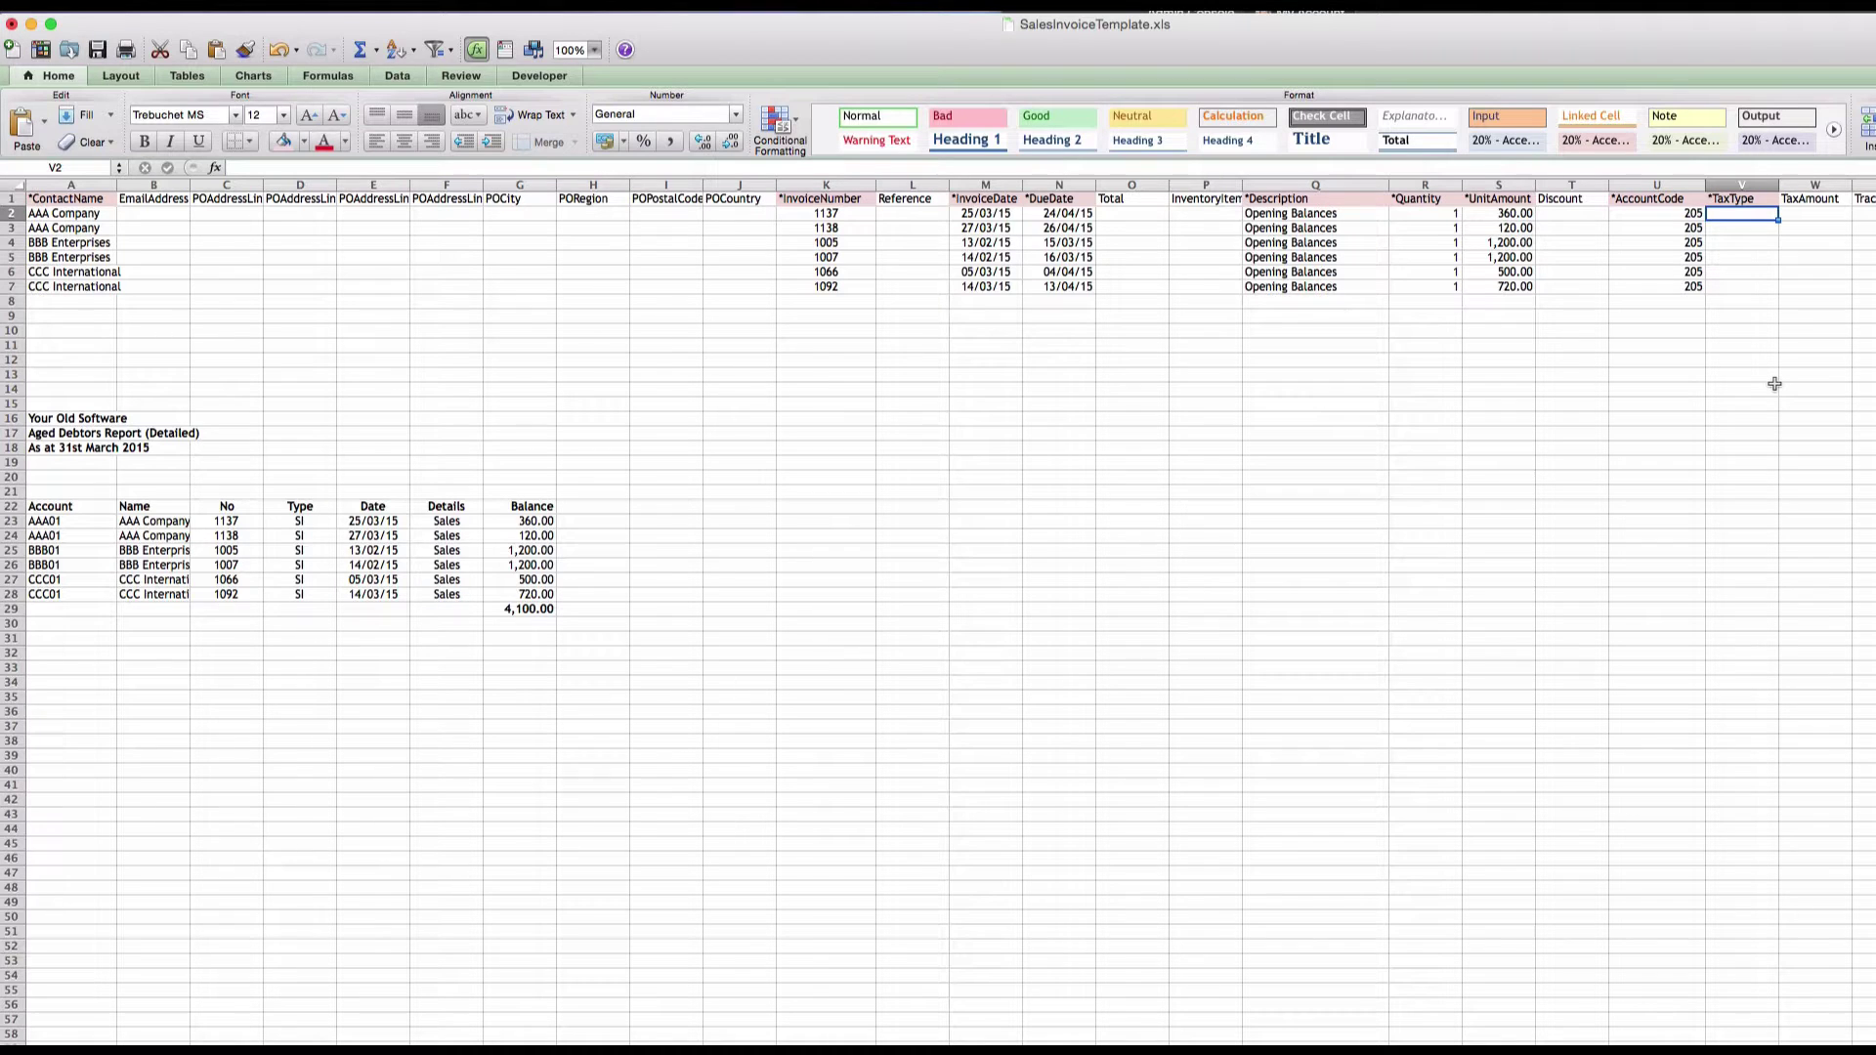
- Fill V2:V7 with tax type '20% (VAT on Income)' and autofit column V
{"action": "type", "text": "20"}
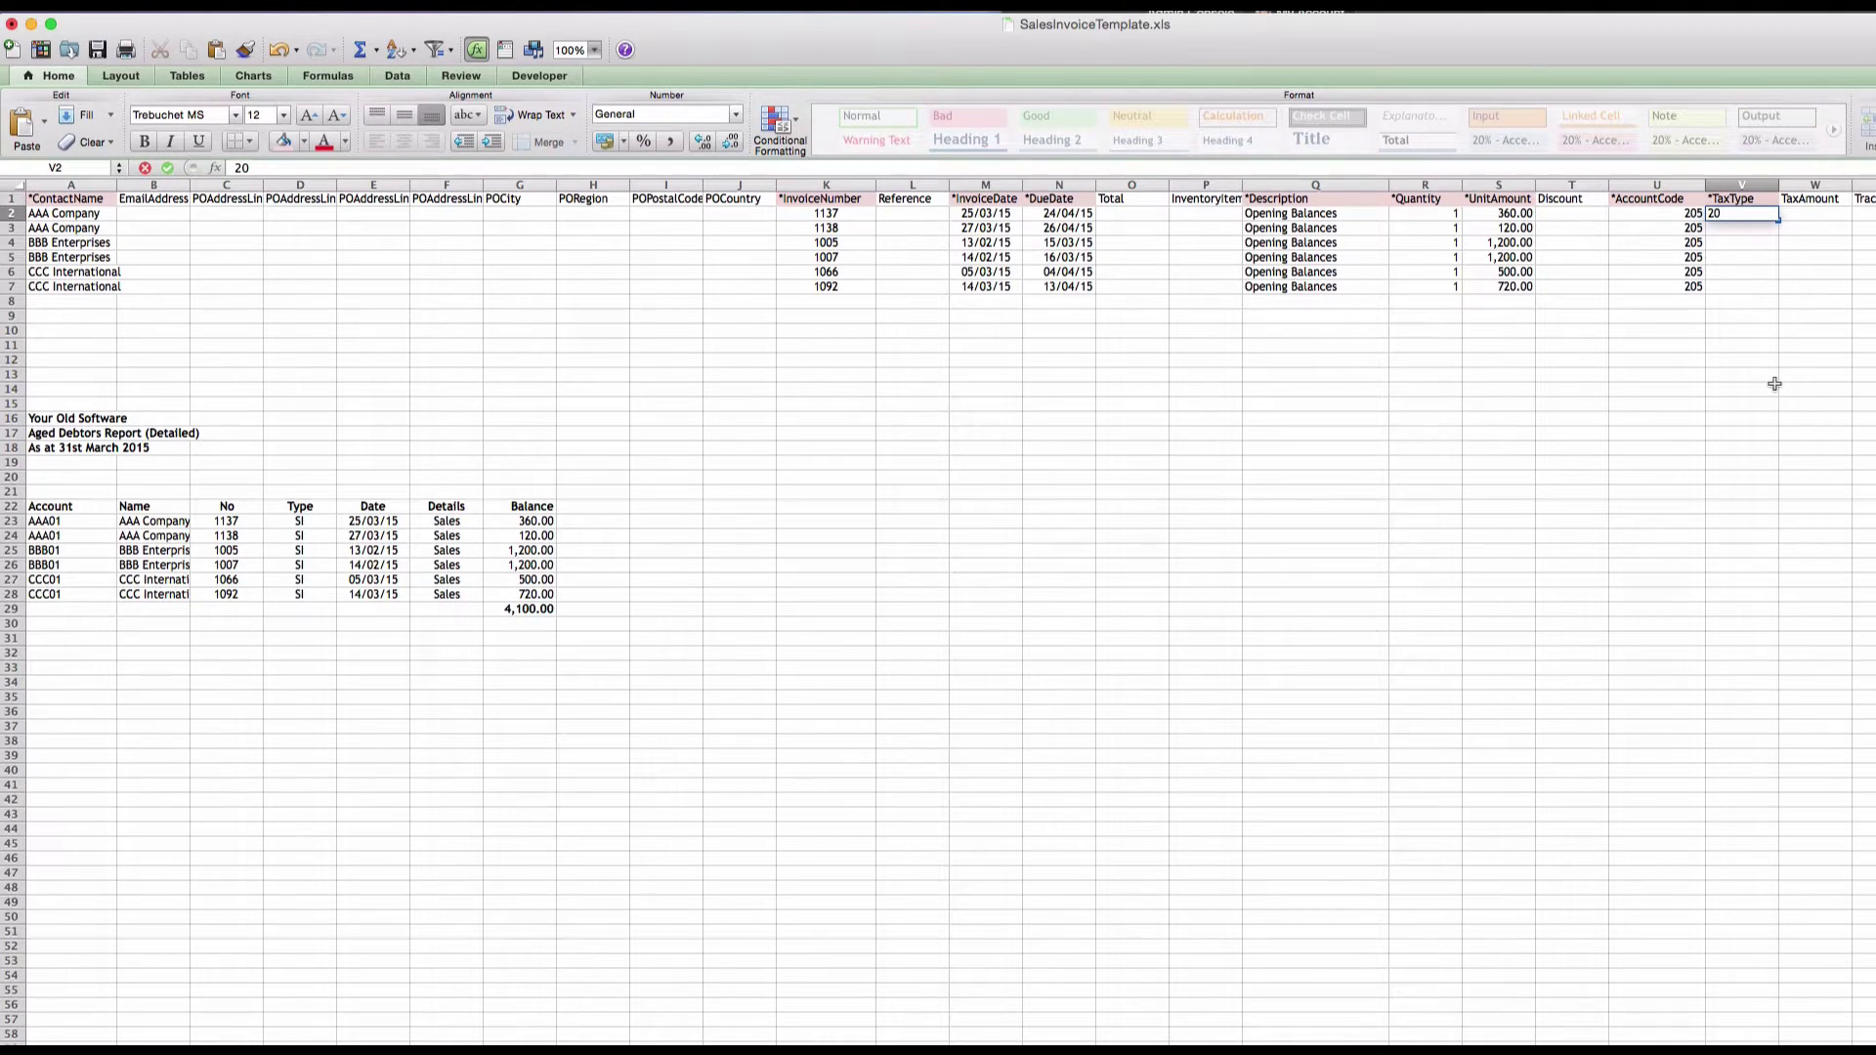
{"action": "type", "text": "% (VAT on Income"}
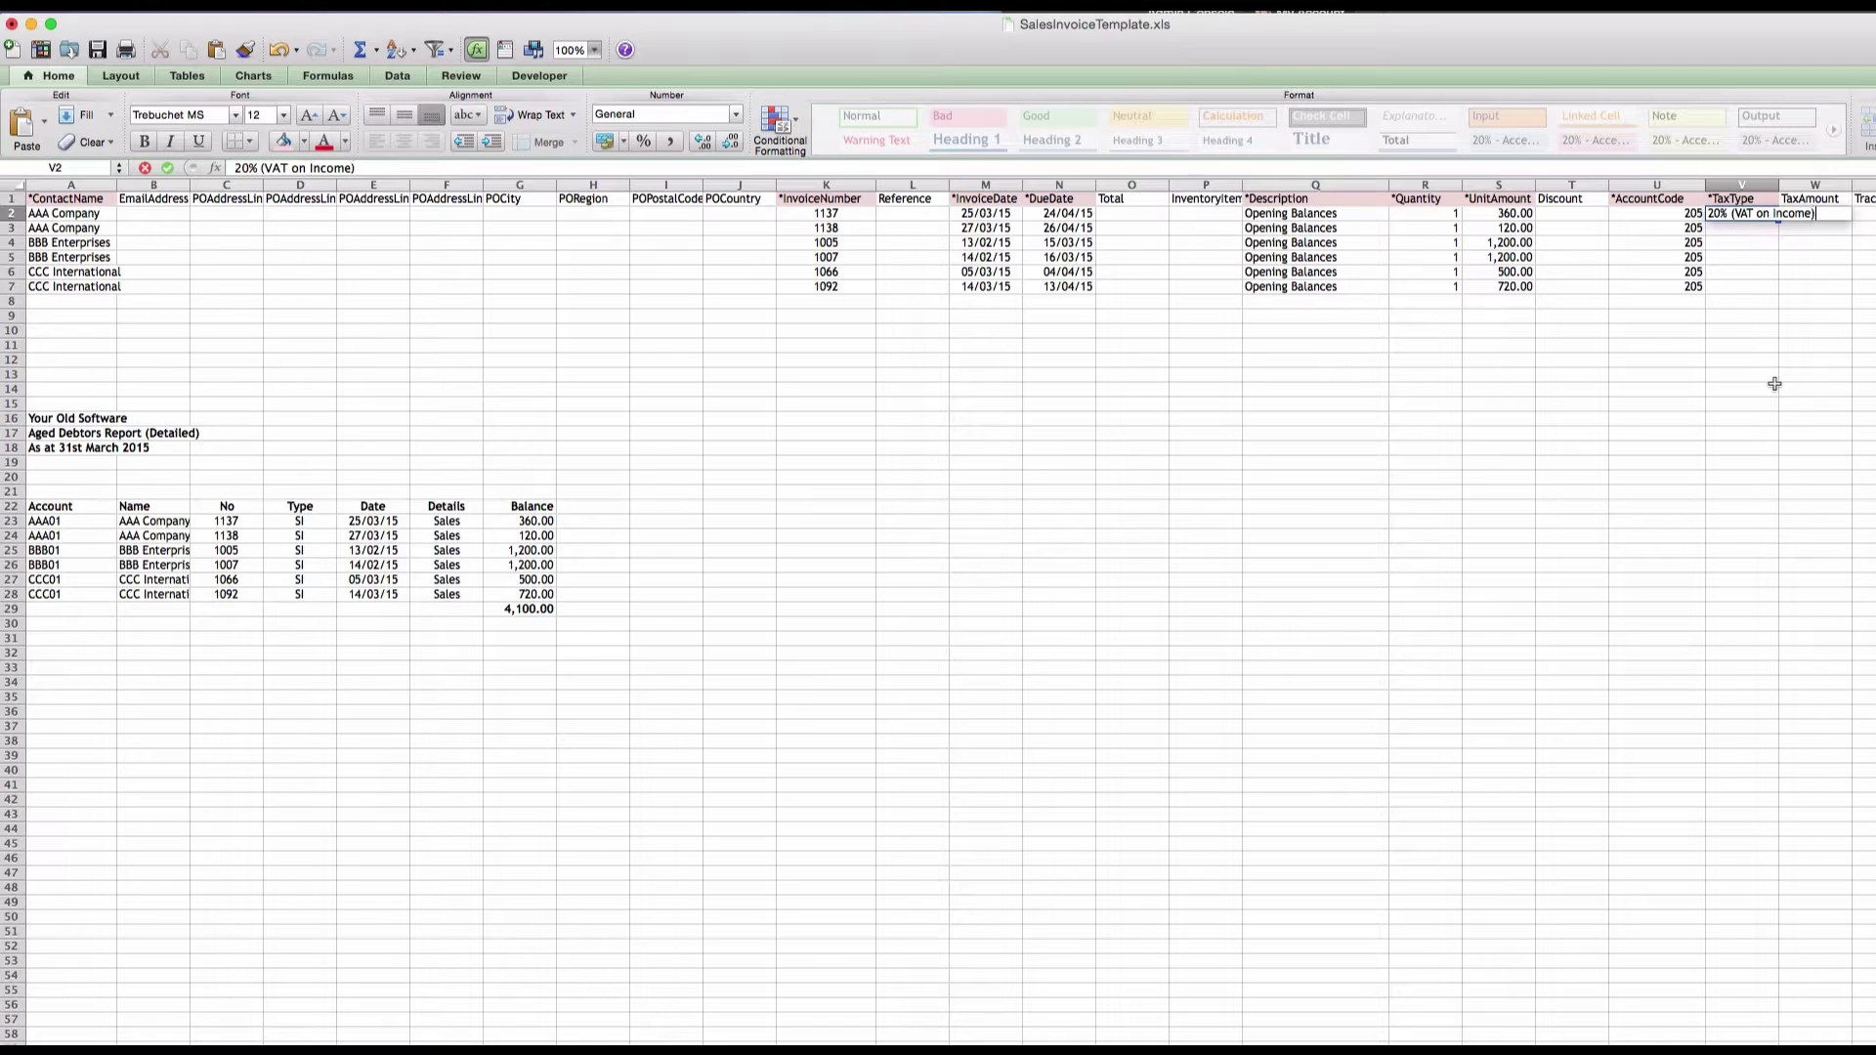
{"action": "key", "text": "Return"}
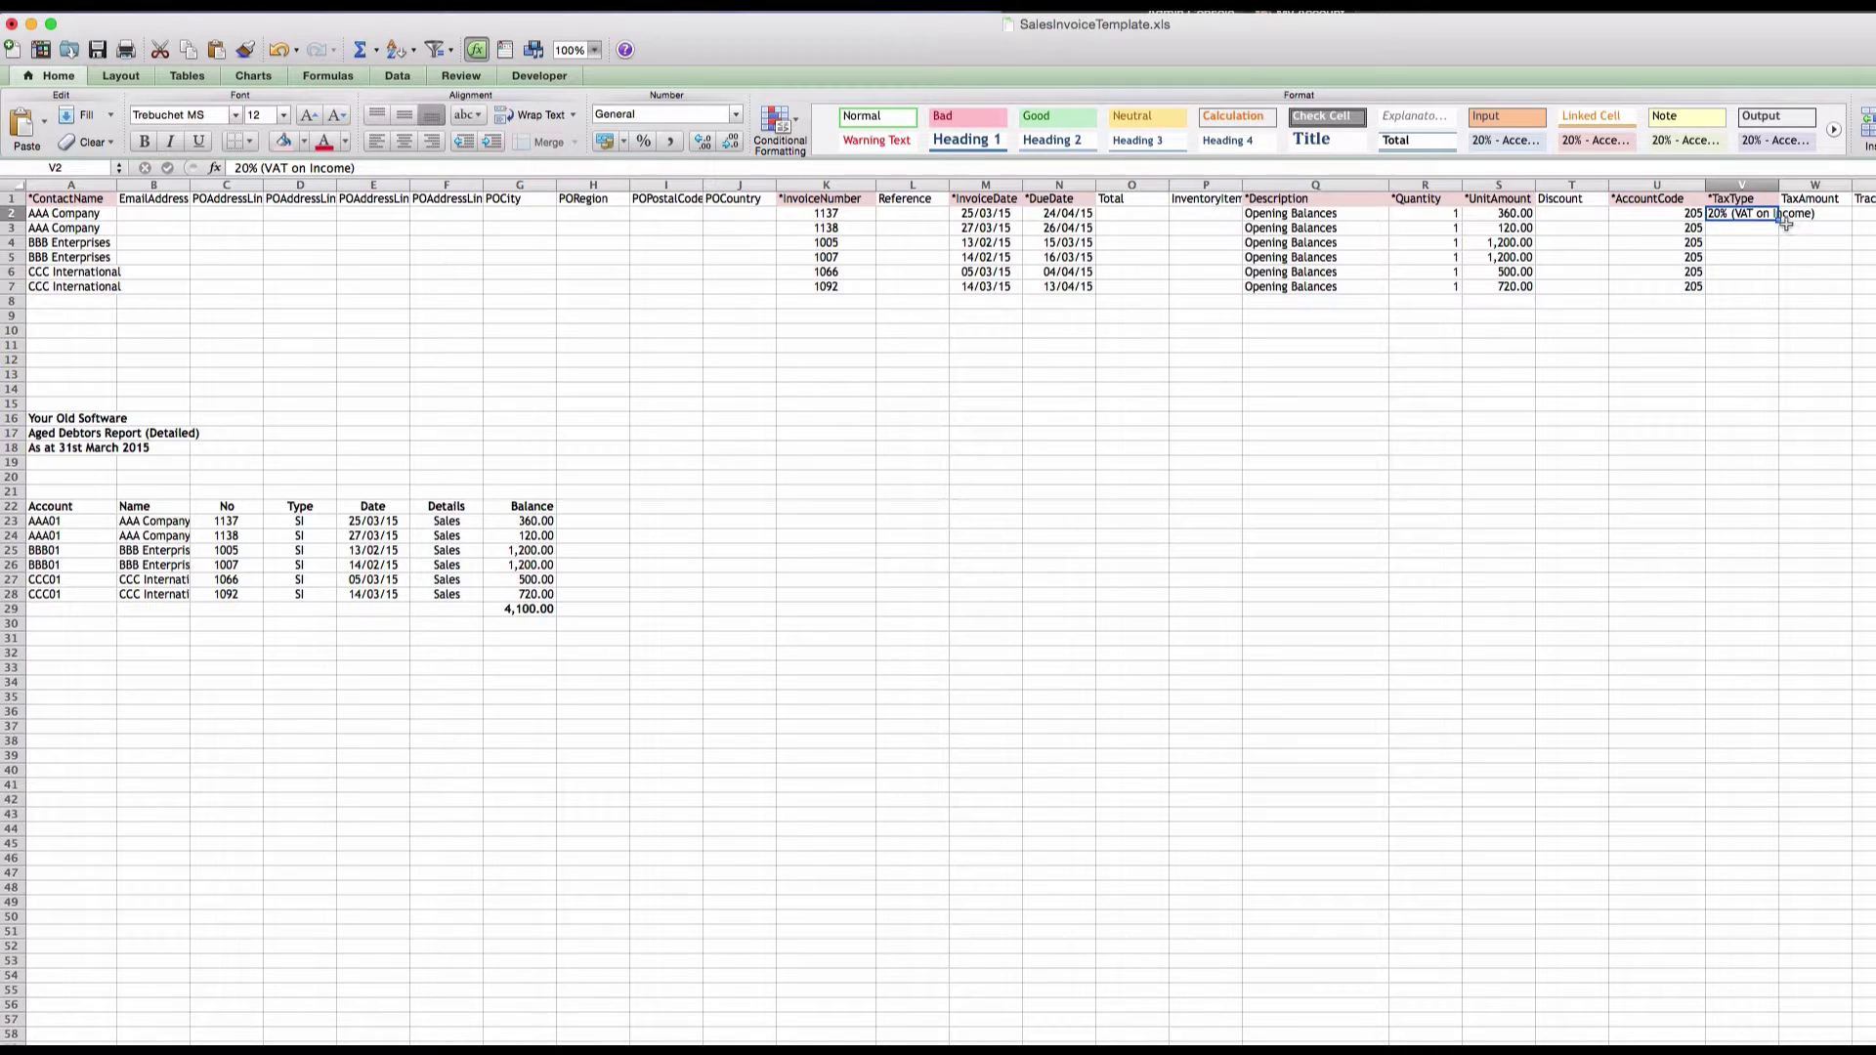
{"action": "left_click_drag", "start_coordinate": [1774, 223], "coordinate": [1776, 293]}
{"action": "double_click", "coordinate": [1779, 185]}
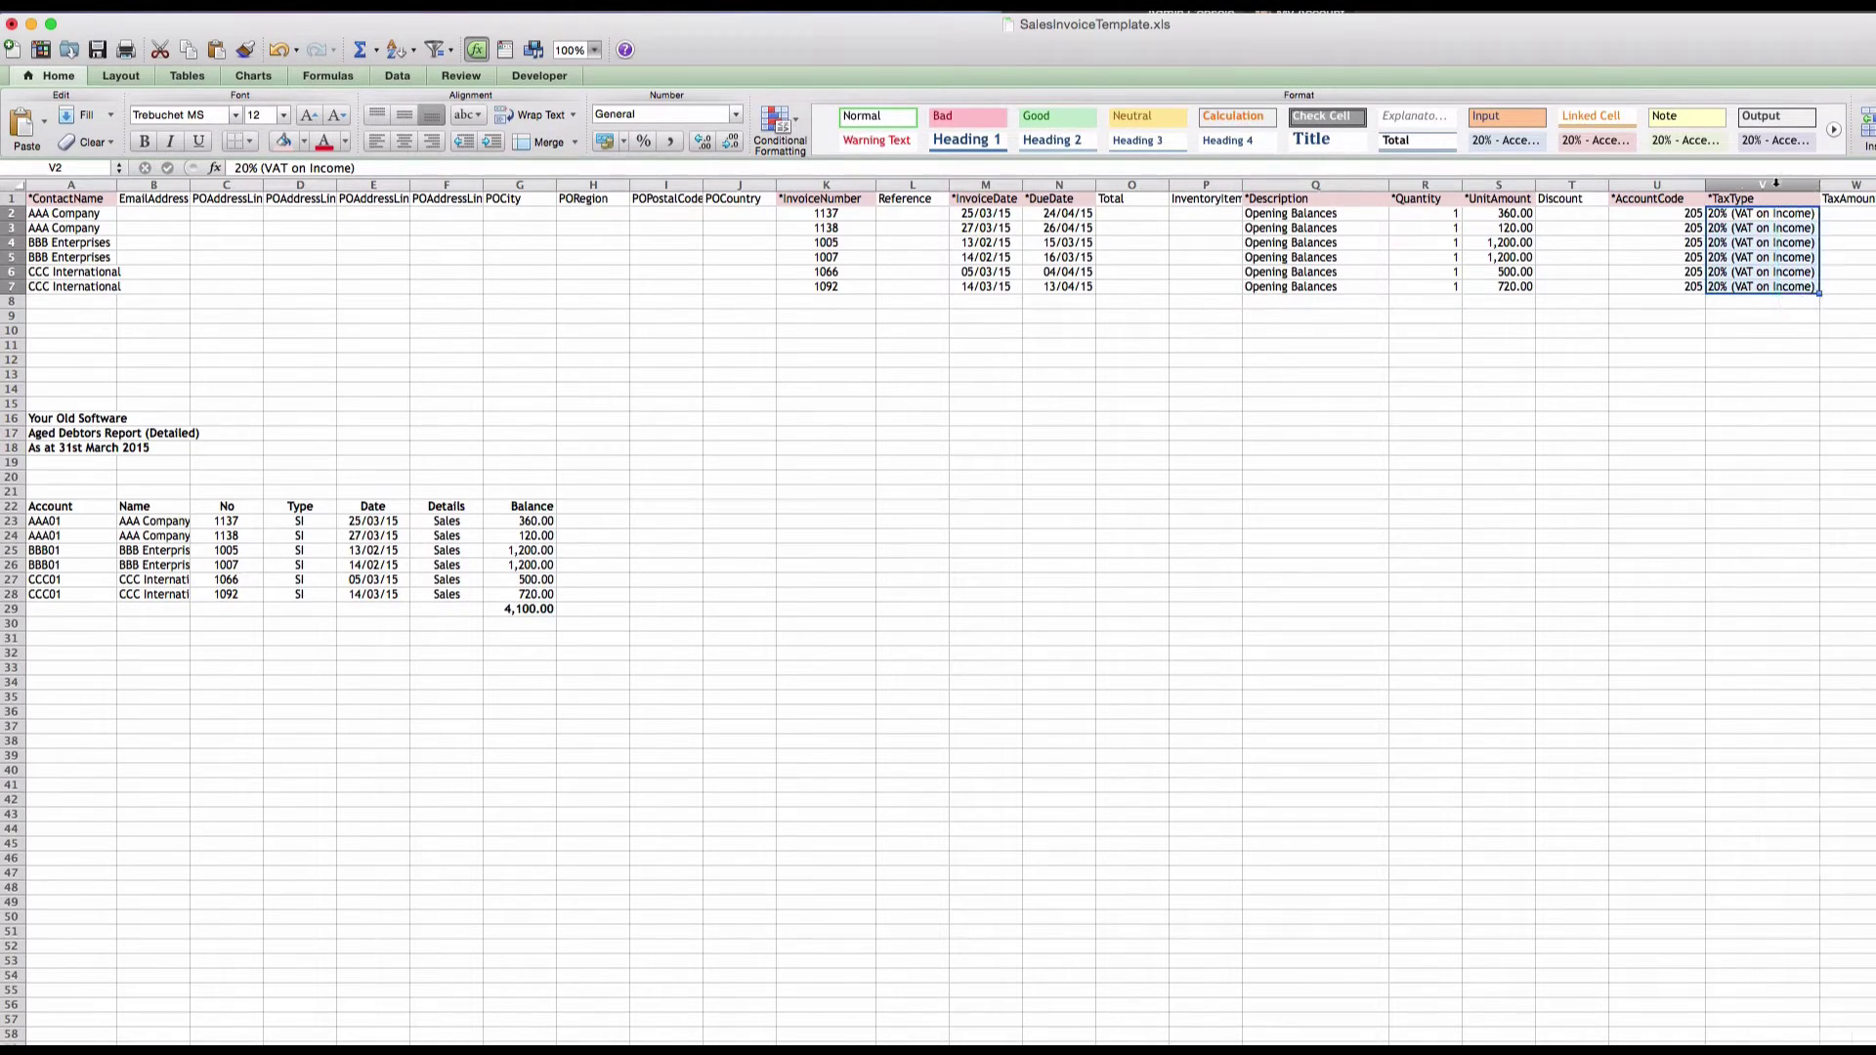
{"action": "left_click", "coordinate": [1750, 242]}
{"action": "left_click", "coordinate": [1760, 228]}
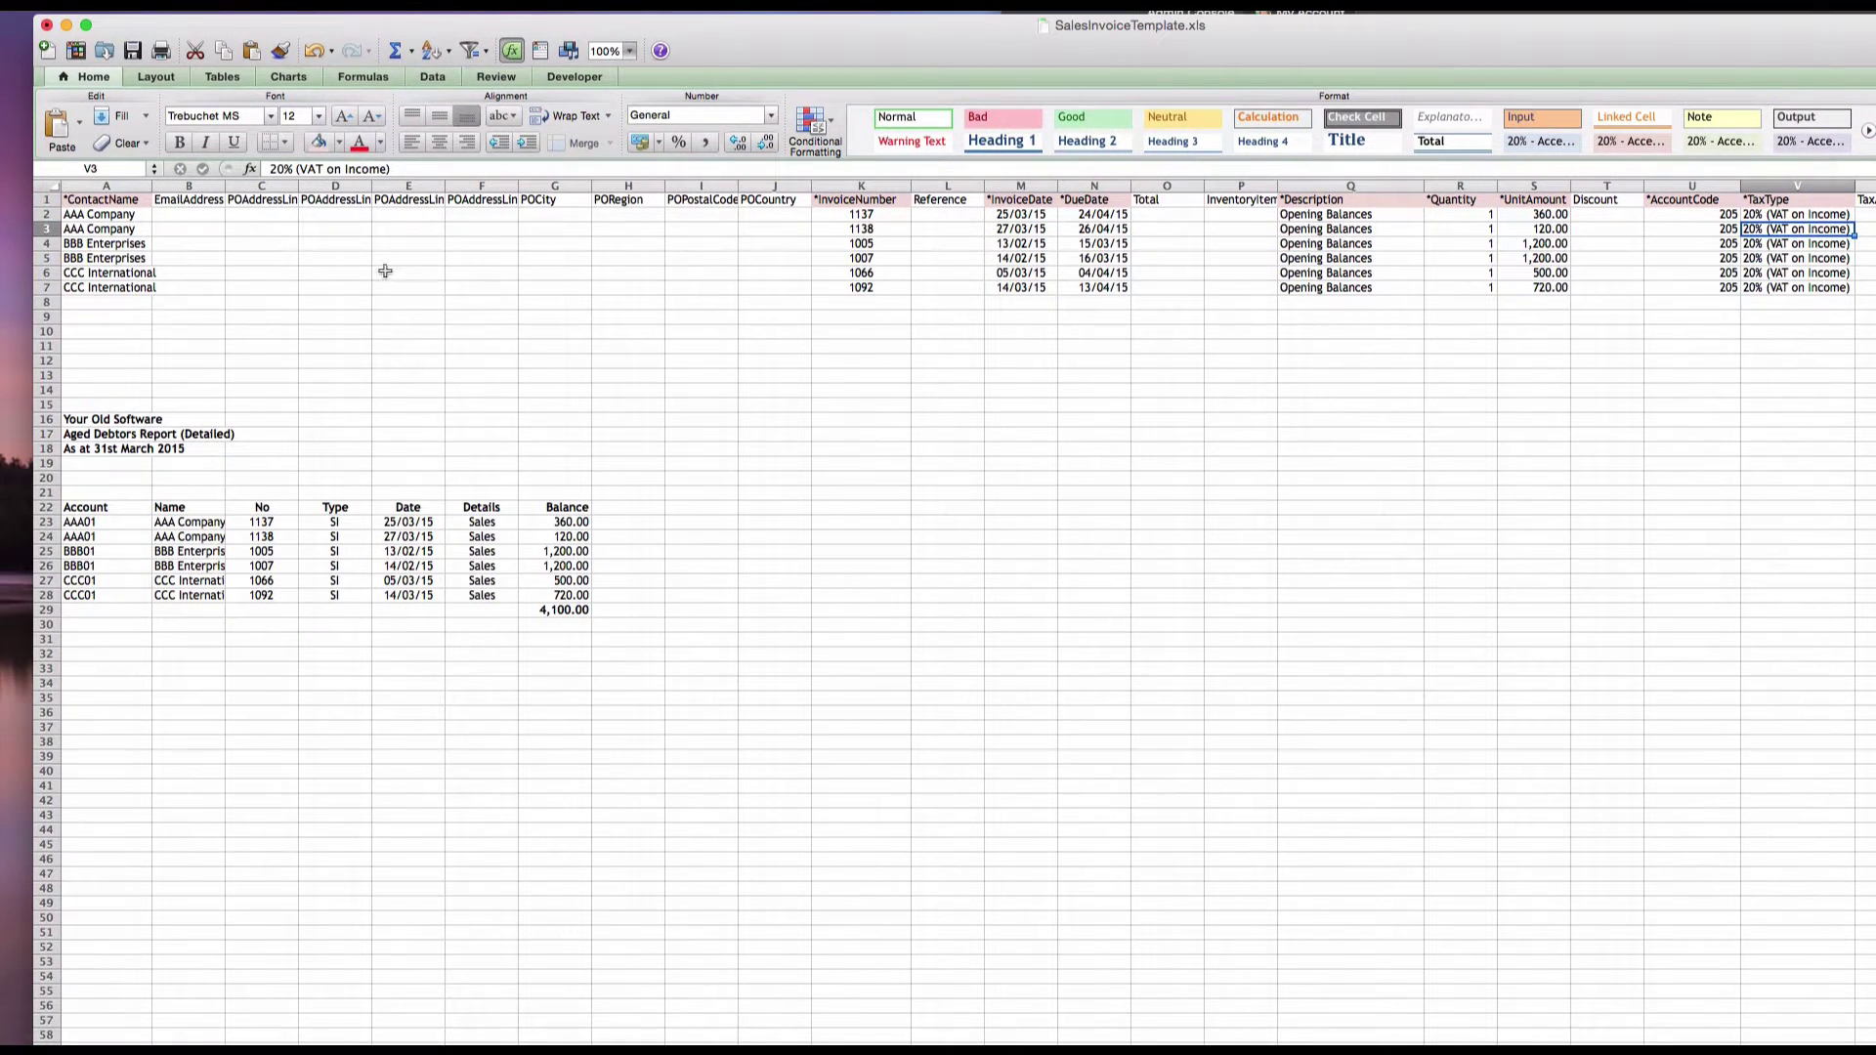
- Review row 2's invoice number, dates, 'Opening Balances' description, quantity 1 and unit amount 360
{"action": "left_click", "coordinate": [385, 271]}
{"action": "key", "text": "ctrl+Home"}
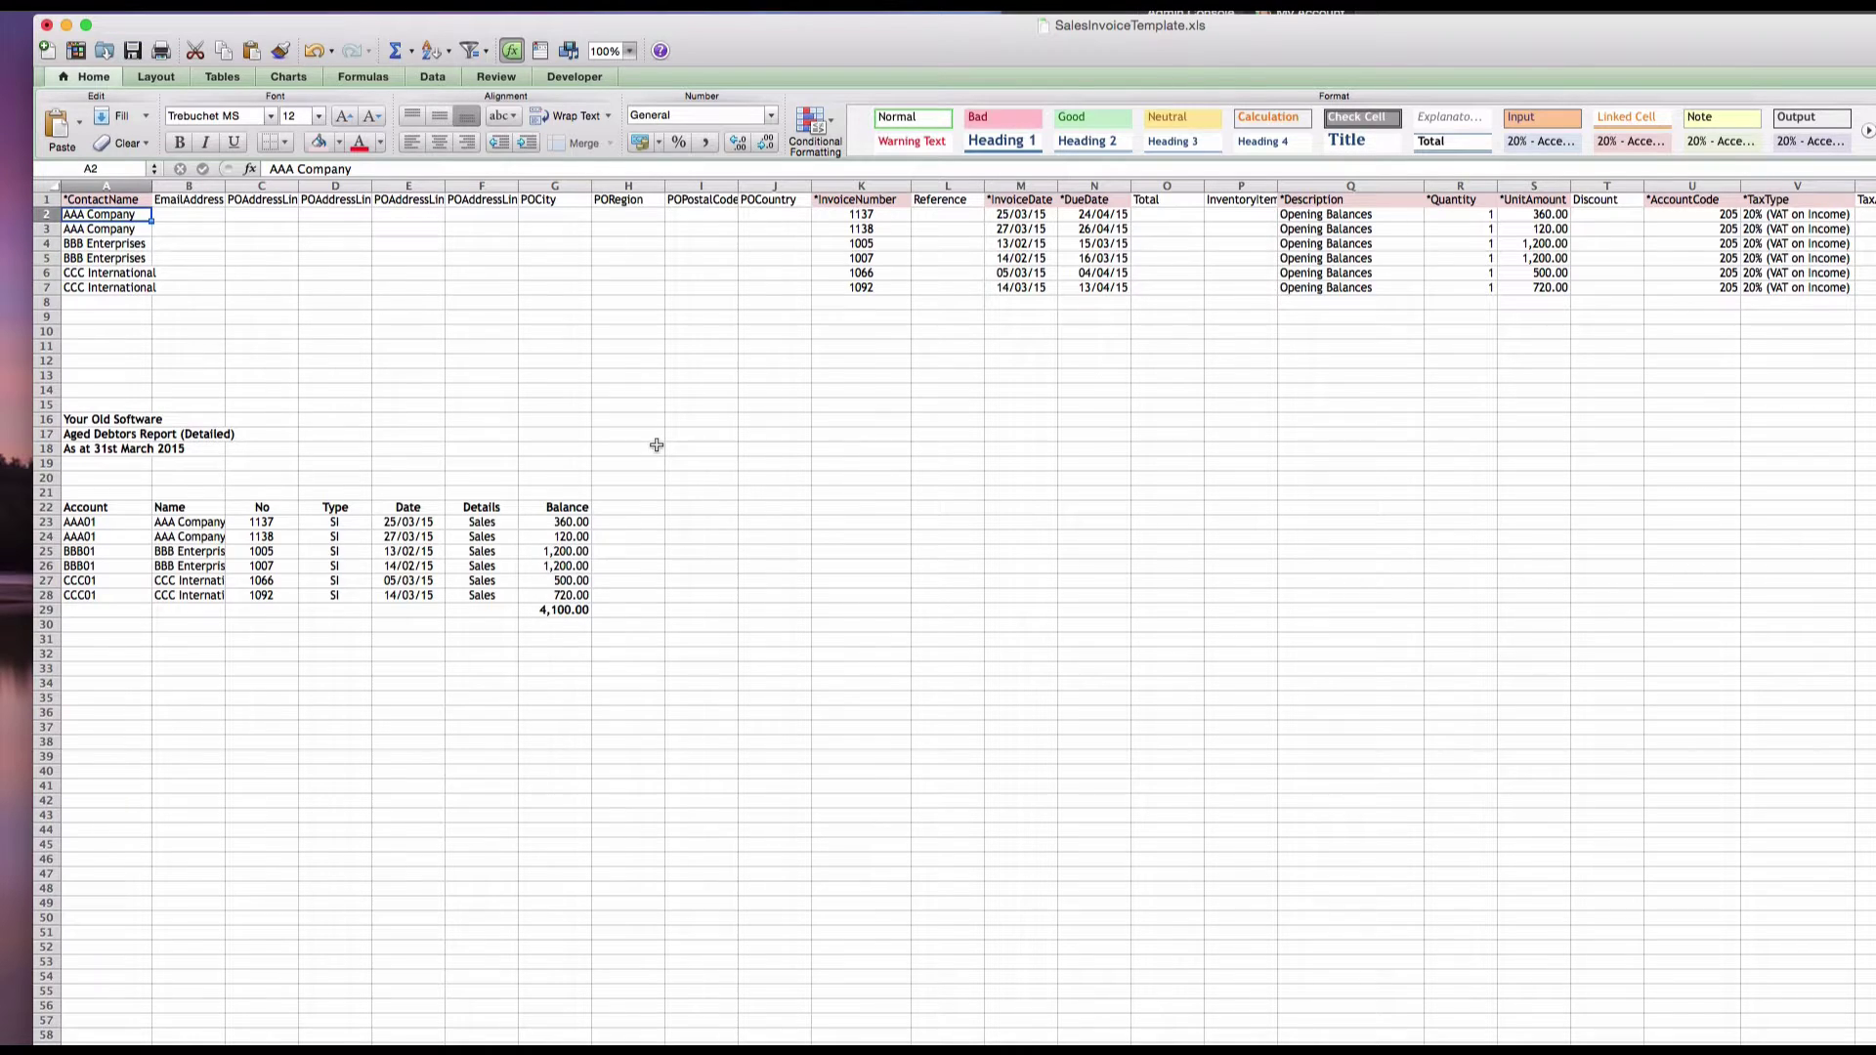
{"action": "key", "text": "Right"}
{"action": "key", "text": "Right"}
{"action": "key", "text": "Right"}
{"action": "key", "text": "Right"}
{"action": "key", "text": "Right"}
{"action": "key", "text": "Right"}
{"action": "key", "text": "Right"}
{"action": "key", "text": "Right"}
{"action": "key", "text": "Right"}
{"action": "key", "text": "Right"}
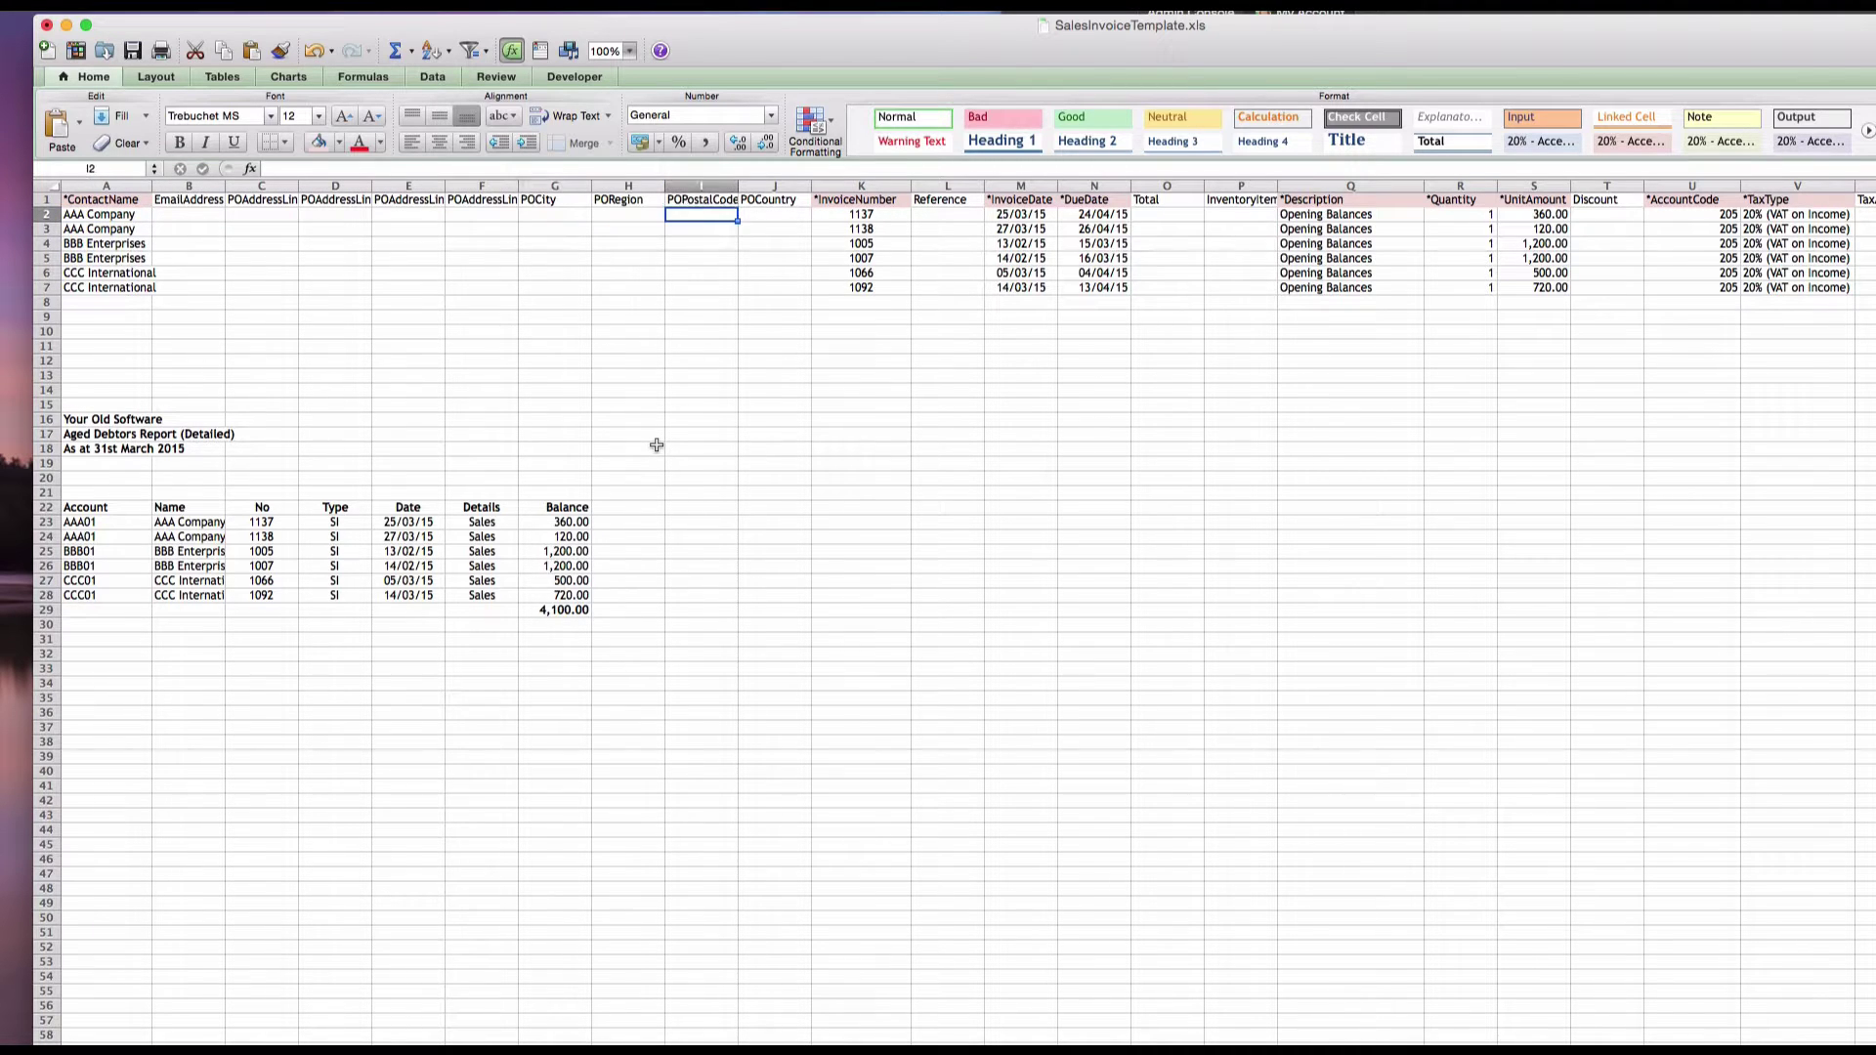
{"action": "key", "text": "Right"}
{"action": "key", "text": "Right"}
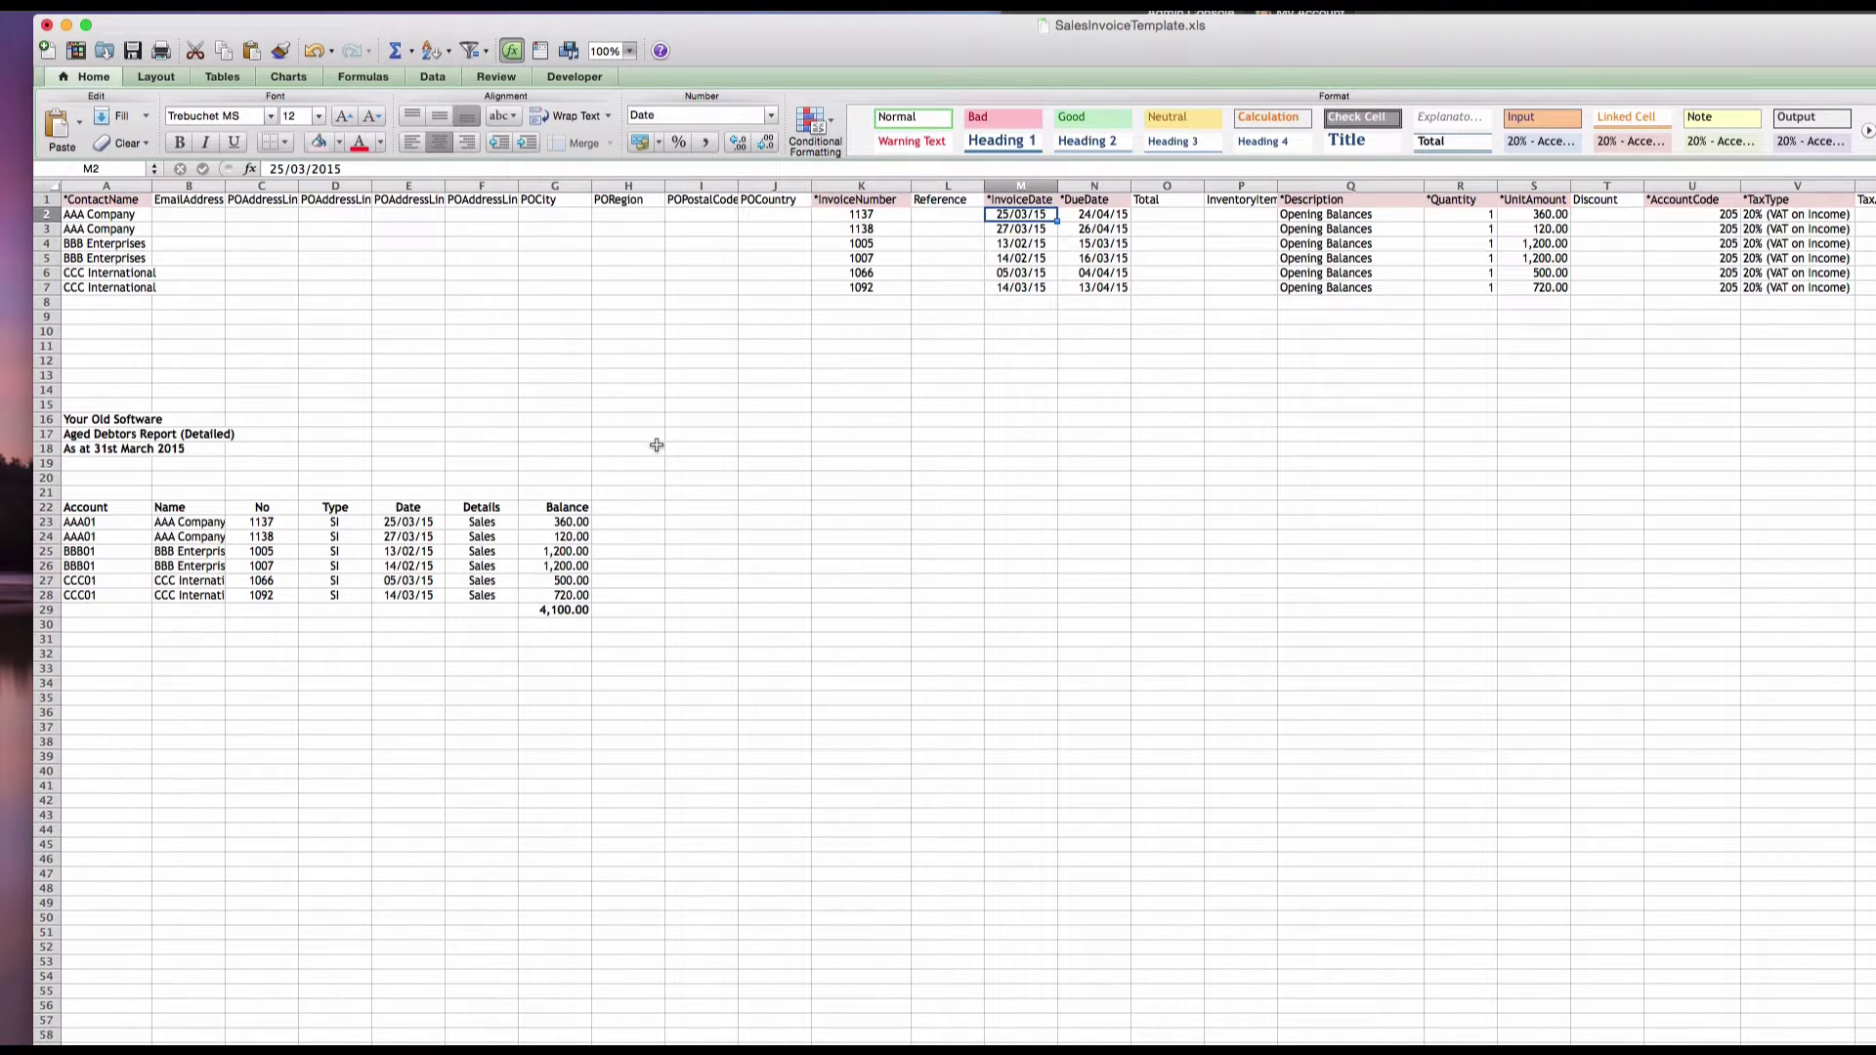
{"action": "key", "text": "Right"}
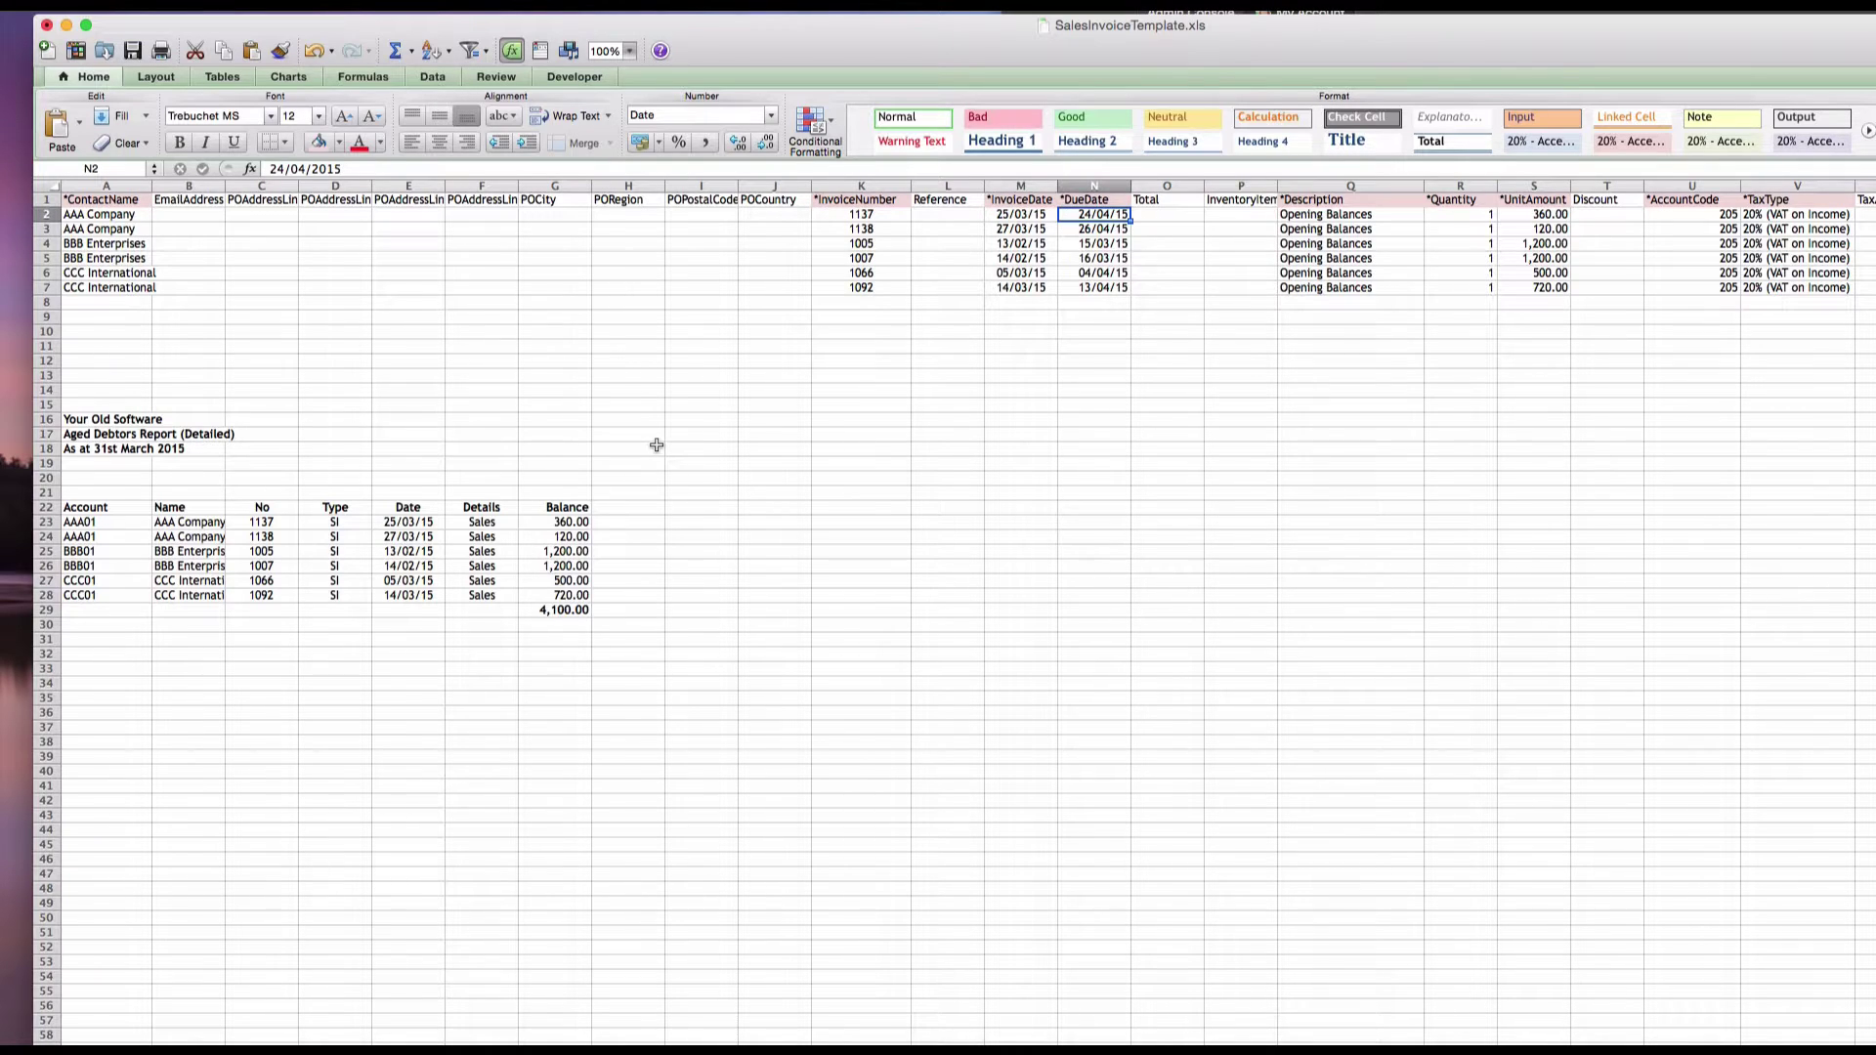
{"action": "key", "text": "Right"}
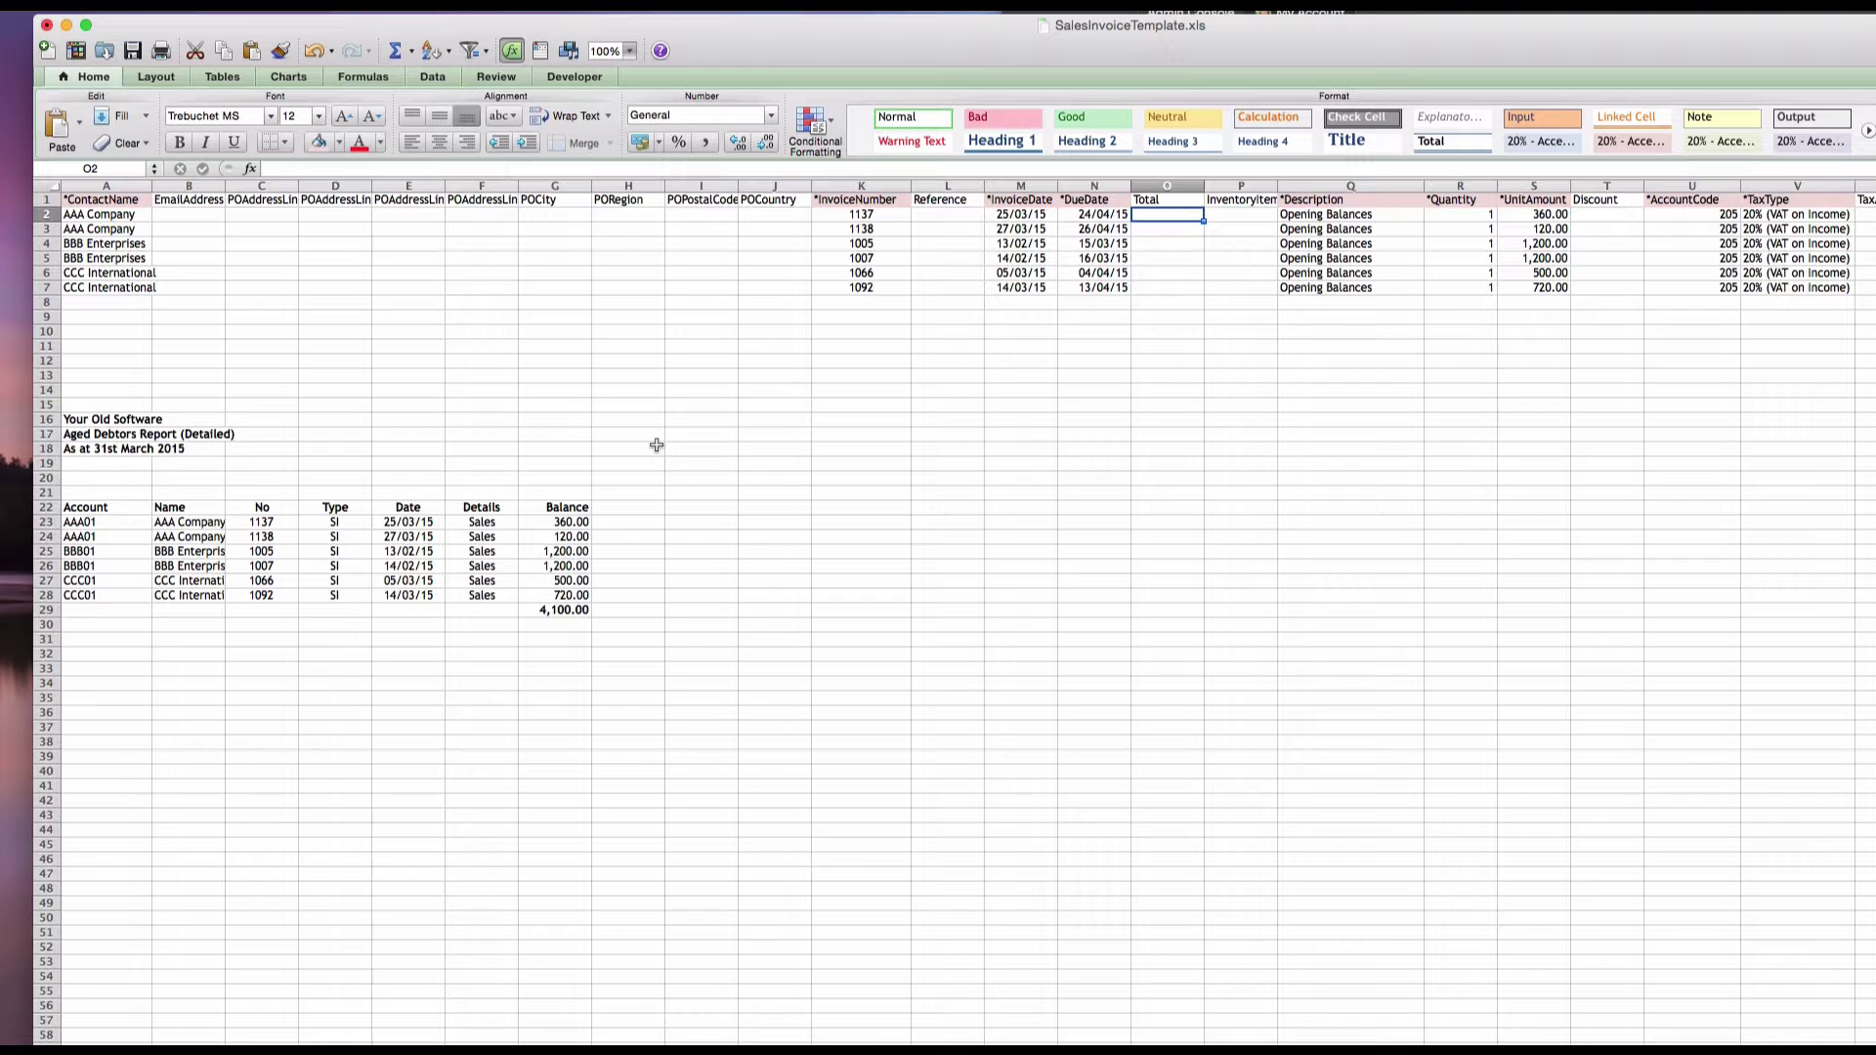
{"action": "key", "text": "Right"}
{"action": "key", "text": "Right"}
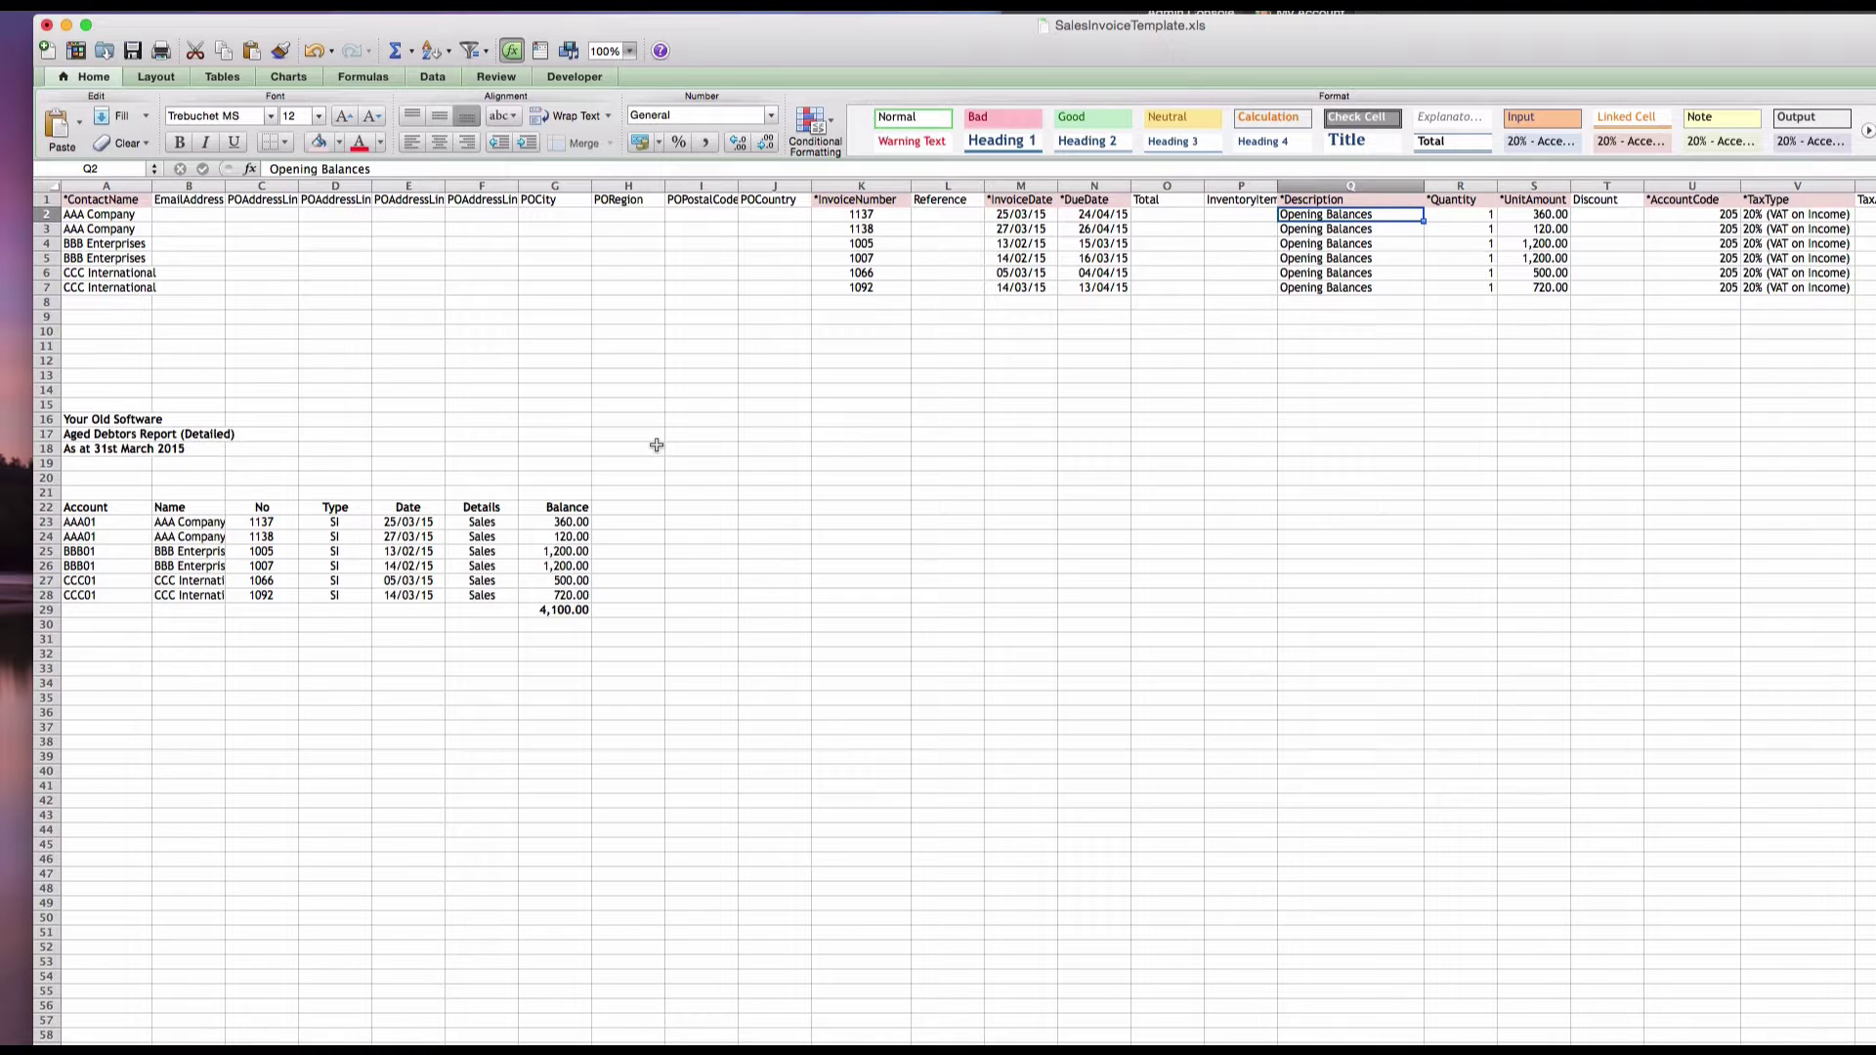
{"action": "key", "text": "Right"}
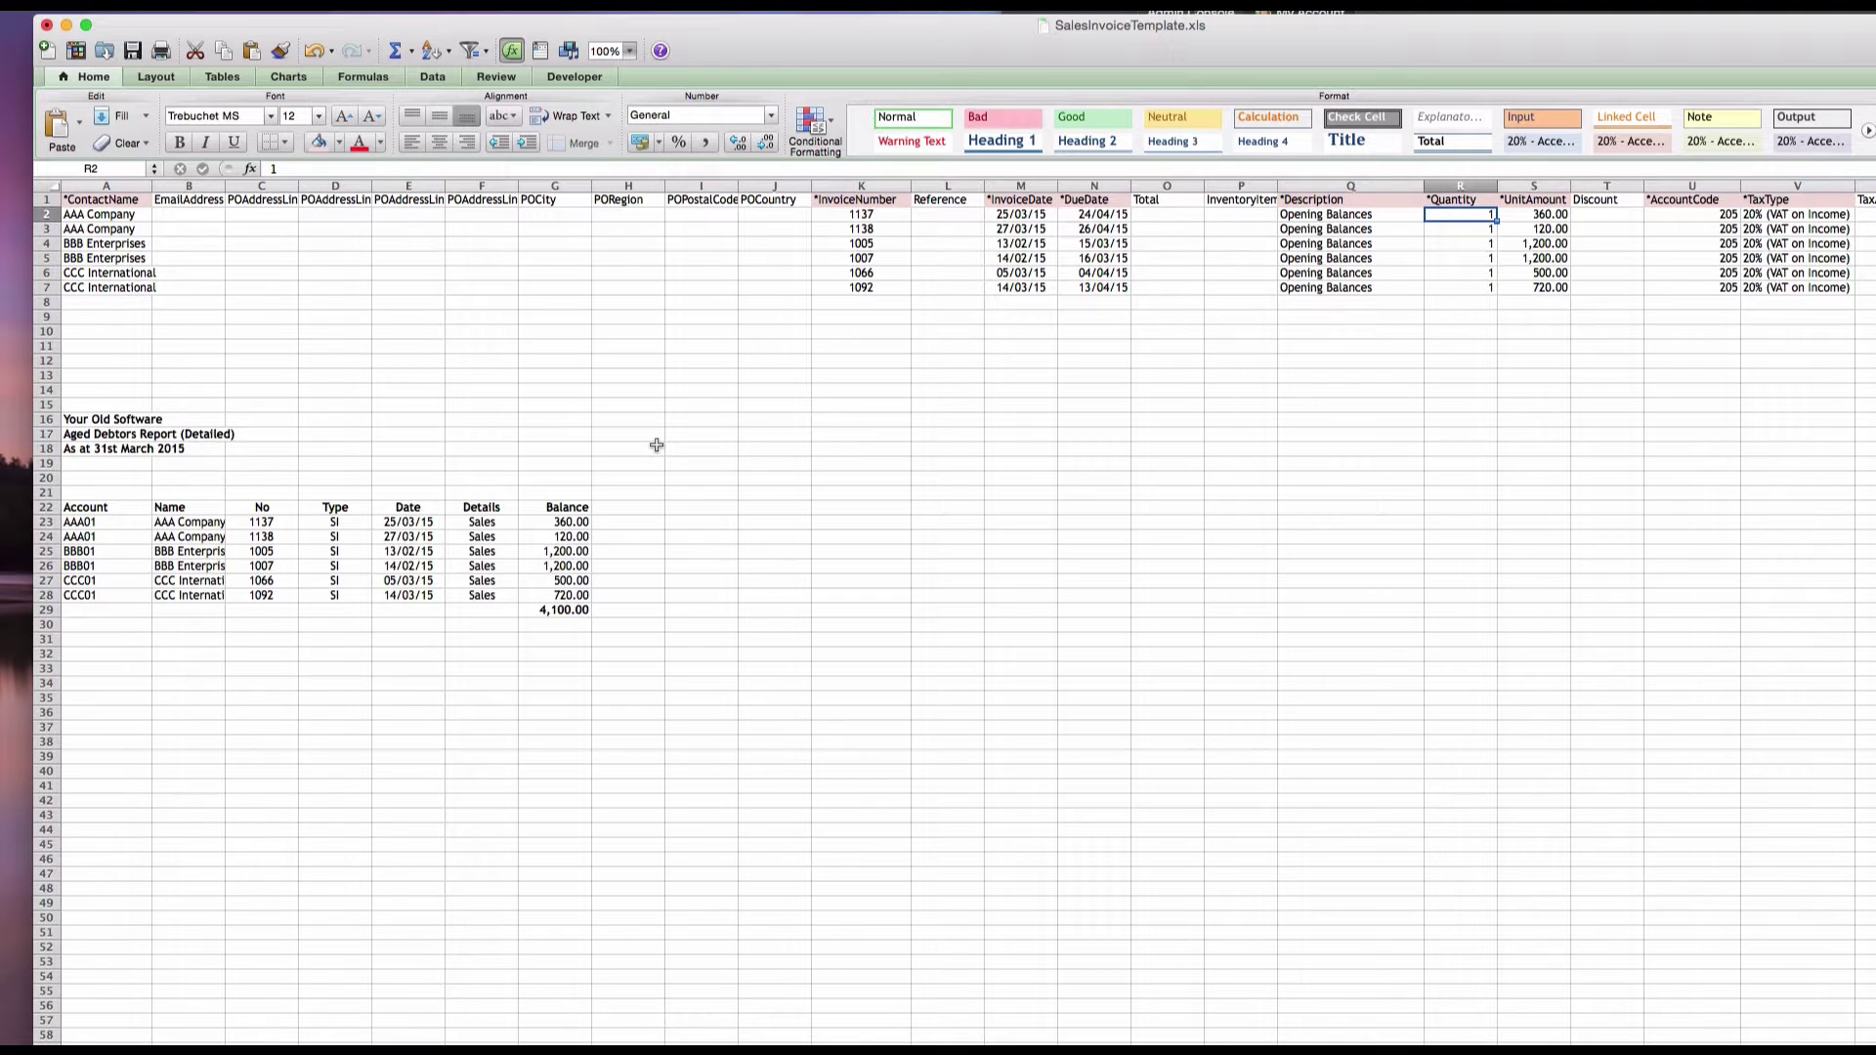
{"action": "key", "text": "Right"}
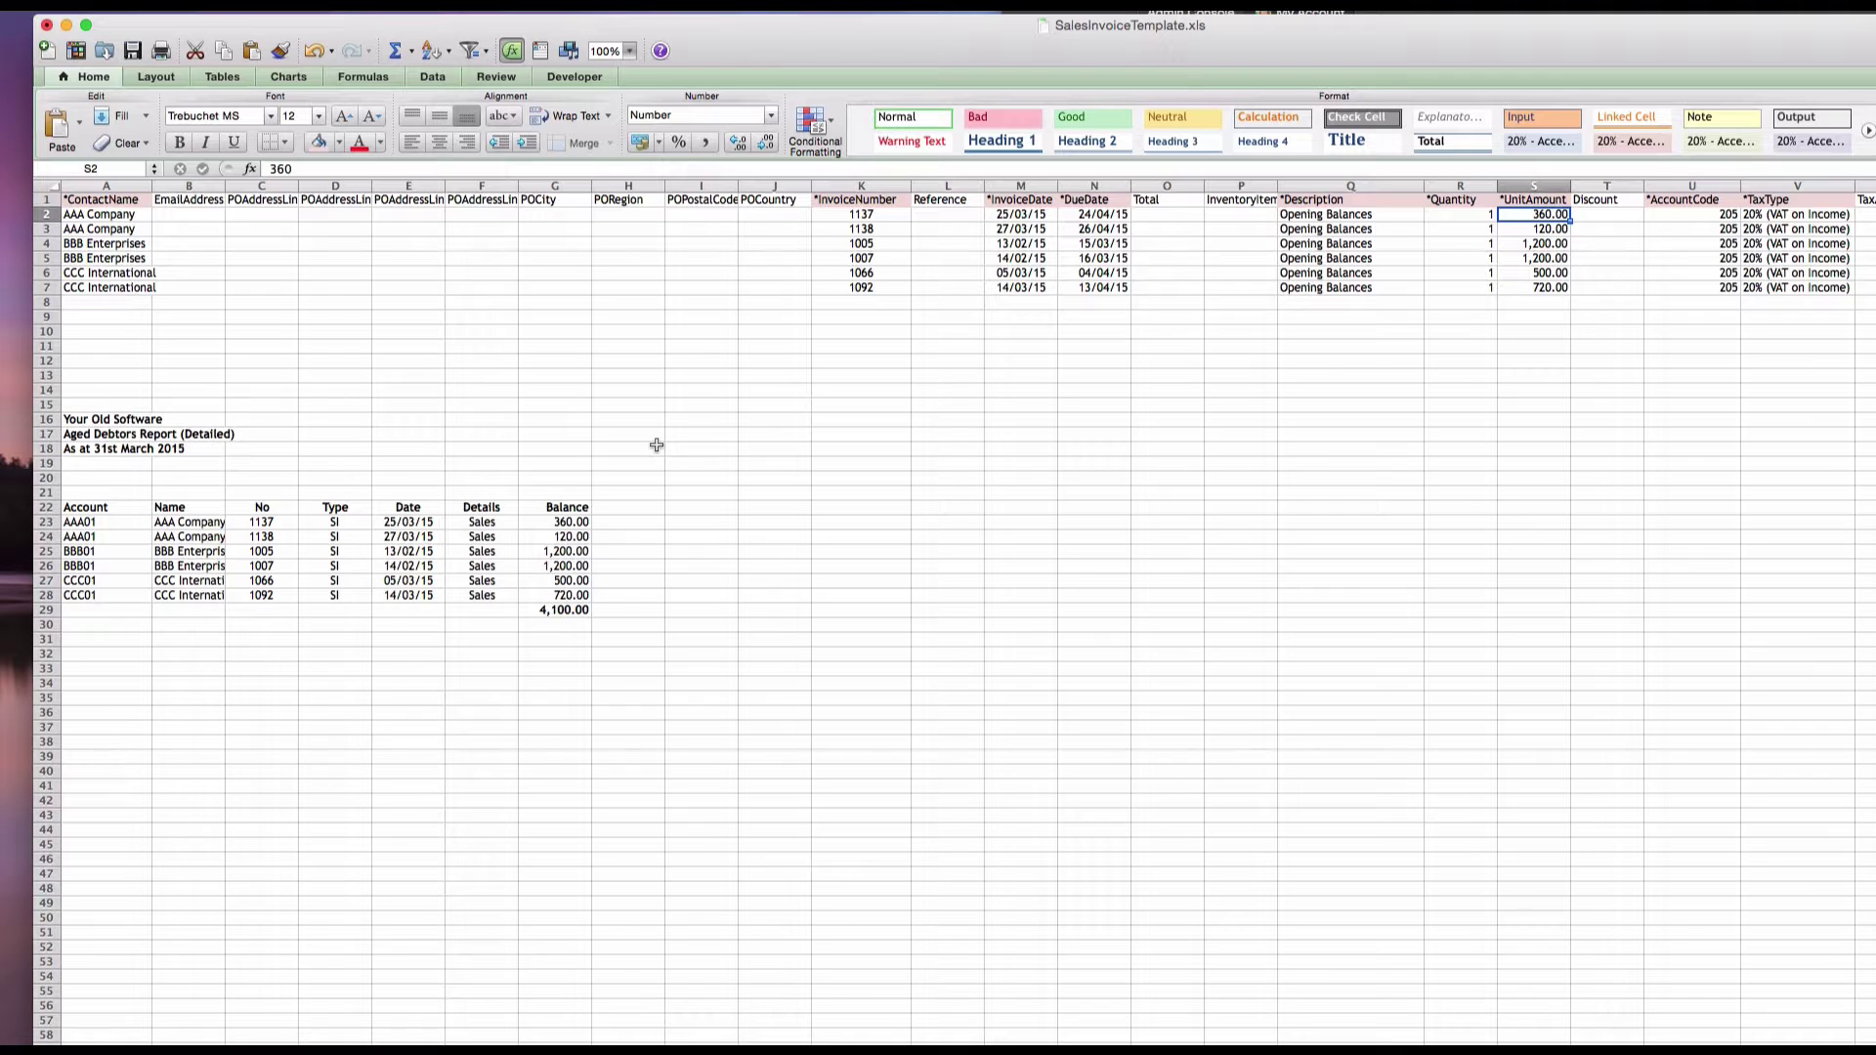
- Check account code 205 and tax type 20% (VAT on Income), then return to cell A2
{"action": "key", "text": "Down"}
{"action": "key", "text": "Up"}
{"action": "key", "text": "Right"}
{"action": "key", "text": "Right"}
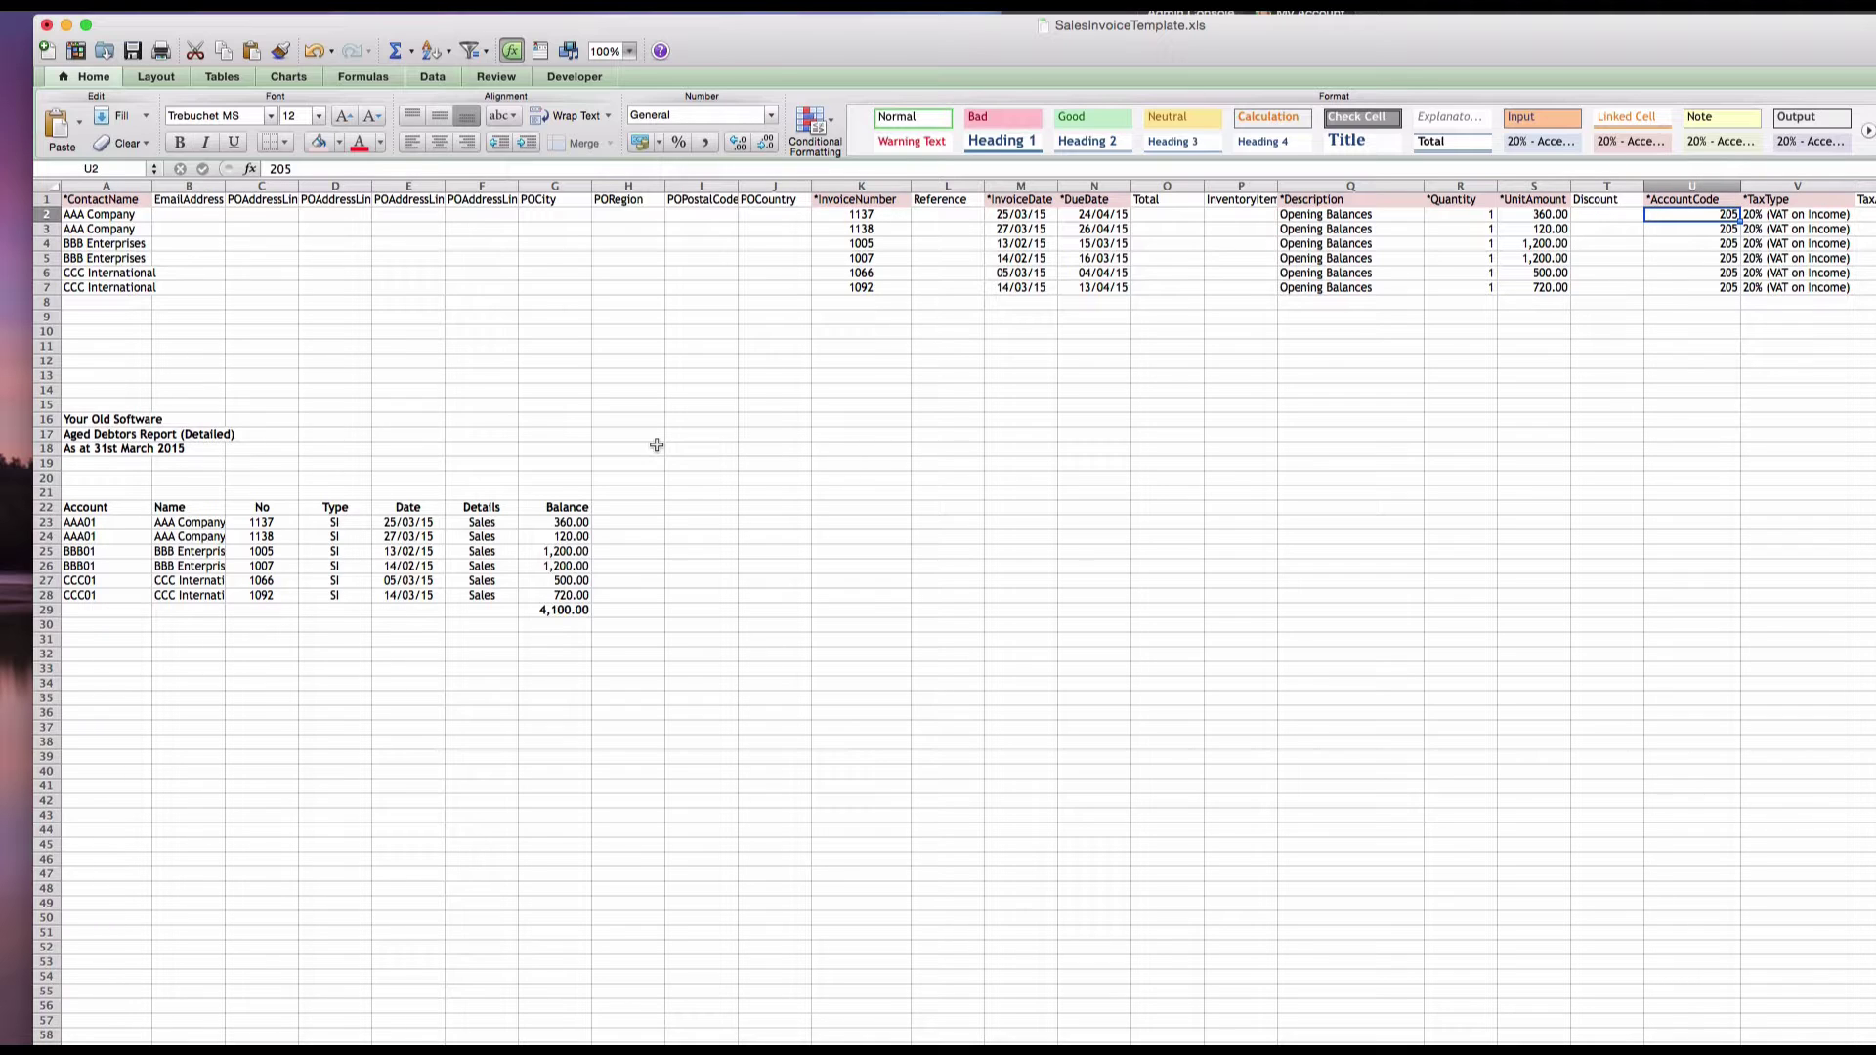
{"action": "key", "text": "Right"}
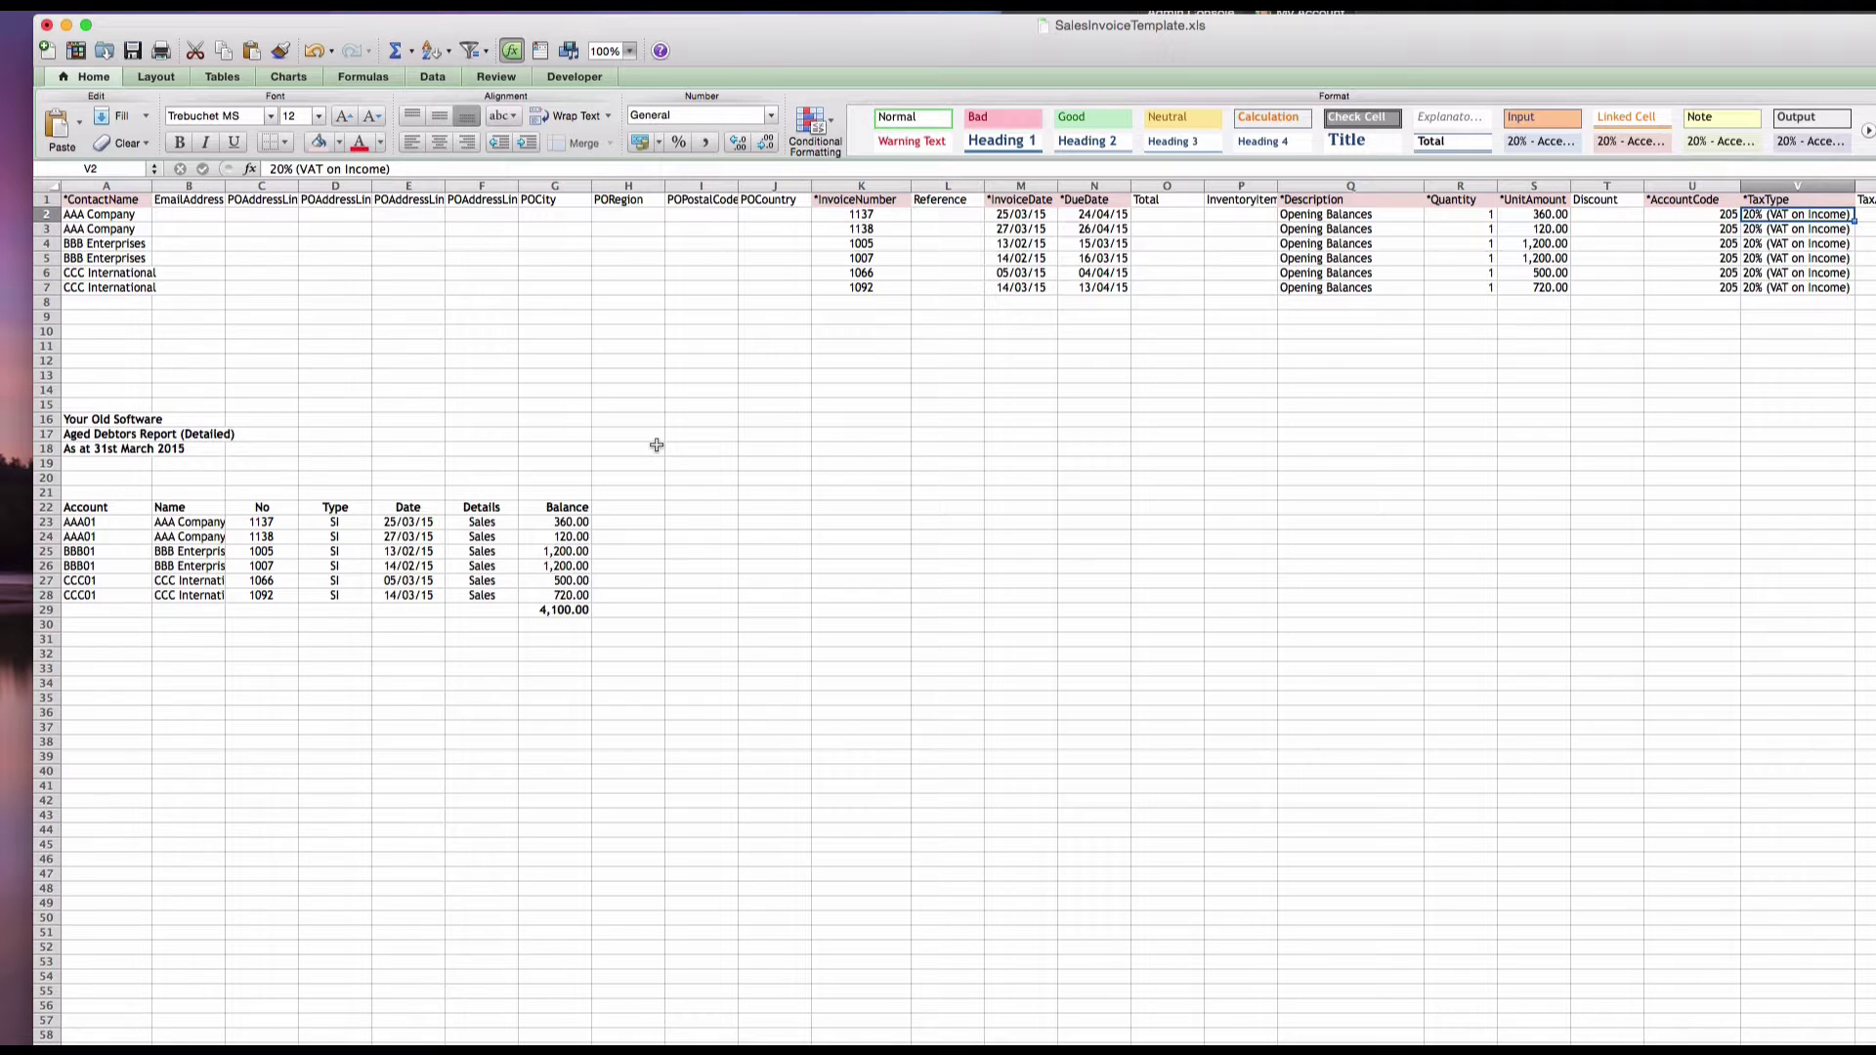
{"action": "key", "text": "Right"}
{"action": "key", "text": "Left"}
{"action": "key", "text": "Left"}
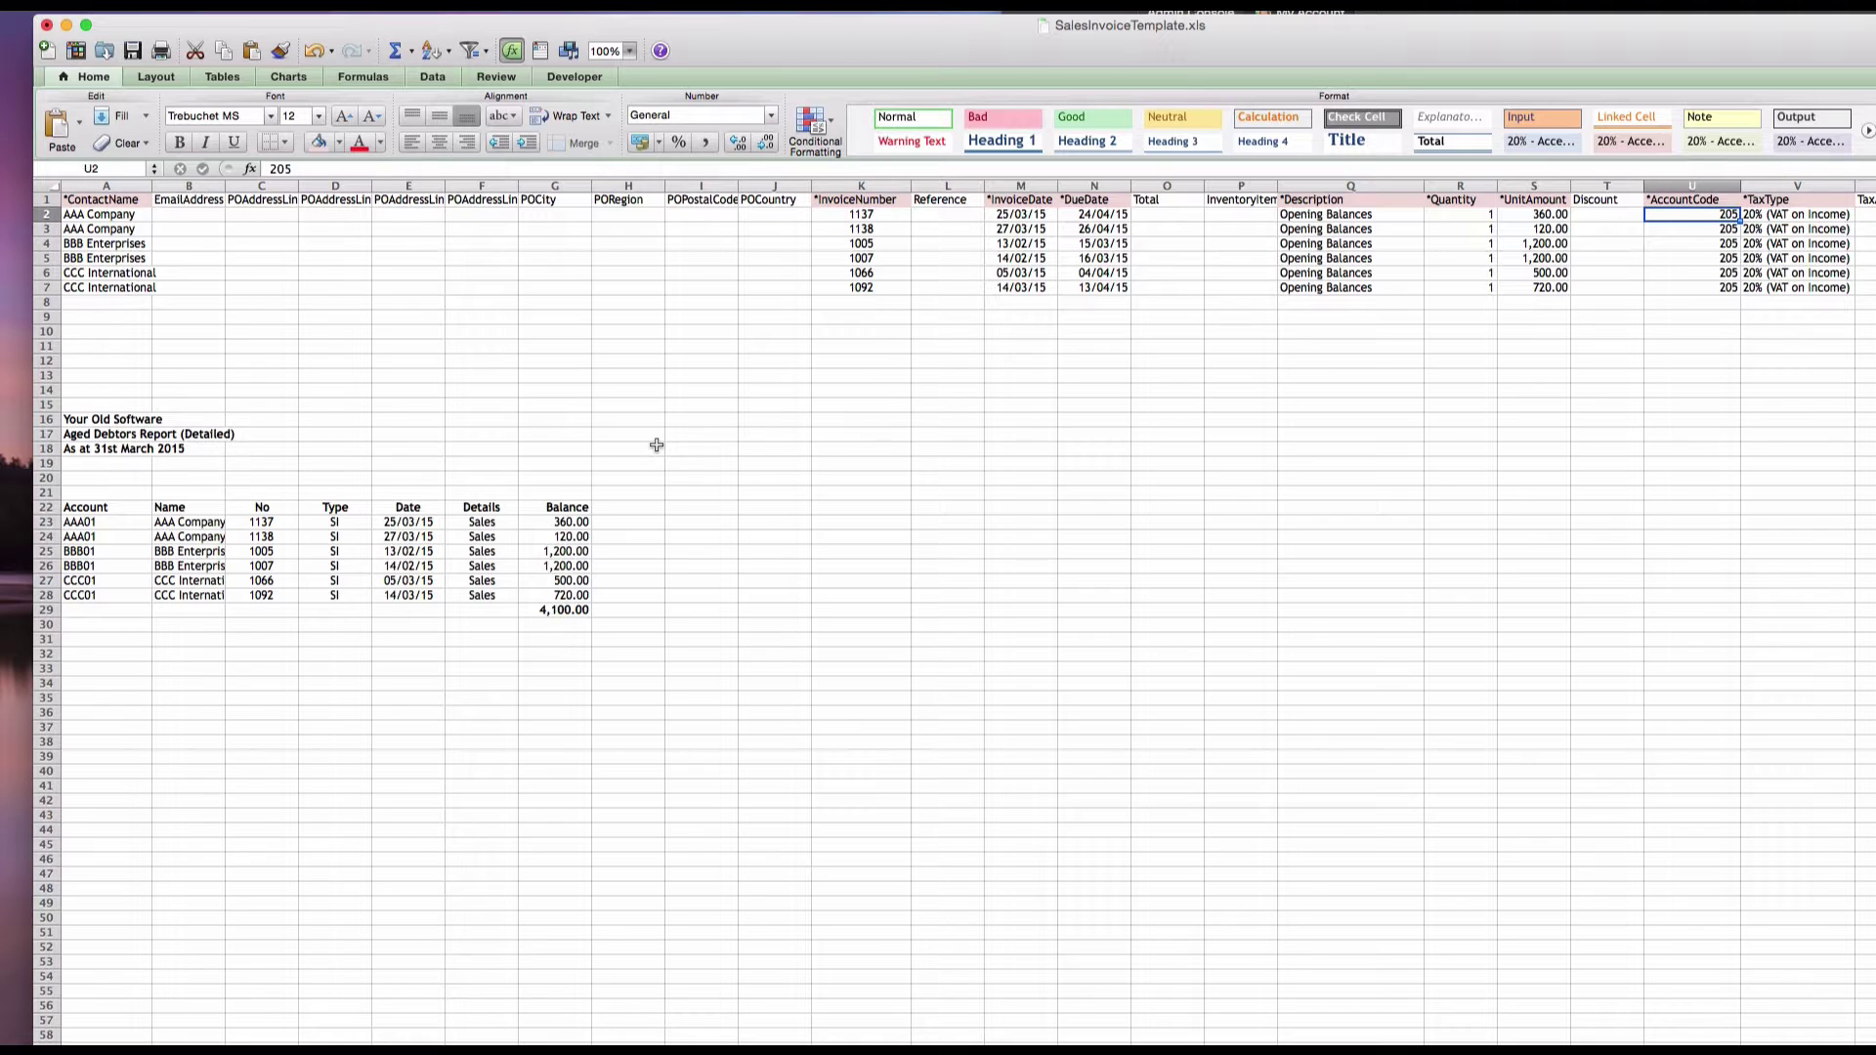
{"action": "key", "text": "Left"}
{"action": "key", "text": "Left"}
{"action": "key", "text": "Left"}
{"action": "key", "text": "Left"}
{"action": "key", "text": "Left"}
{"action": "key", "text": "Left"}
{"action": "key", "text": "Left"}
{"action": "key", "text": "Left"}
{"action": "key", "text": "Left"}
{"action": "key", "text": "Left"}
{"action": "key", "text": "Left"}
{"action": "key", "text": "Left"}
{"action": "key", "text": "Left"}
{"action": "key", "text": "Left"}
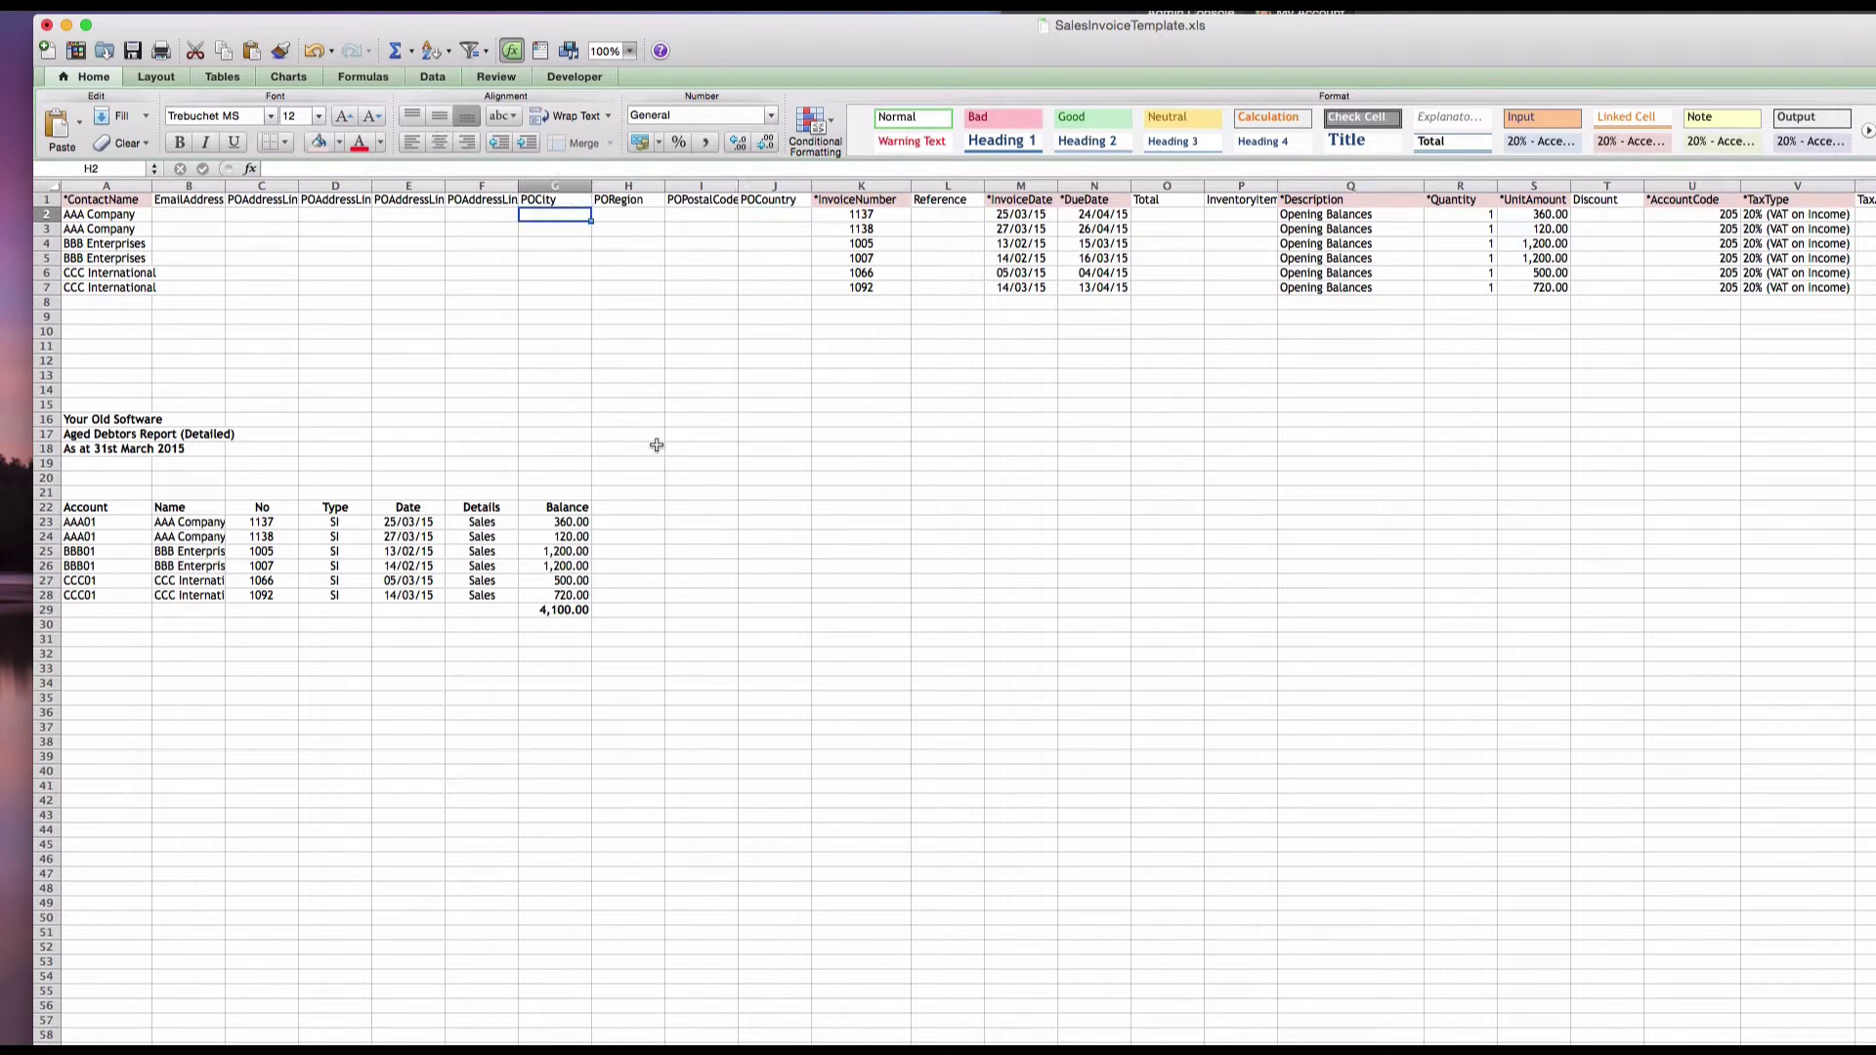
{"action": "key", "text": "Left"}
{"action": "key", "text": "Left"}
{"action": "key", "text": "Left"}
{"action": "key", "text": "Left"}
{"action": "key", "text": "Left"}
{"action": "key", "text": "Left"}
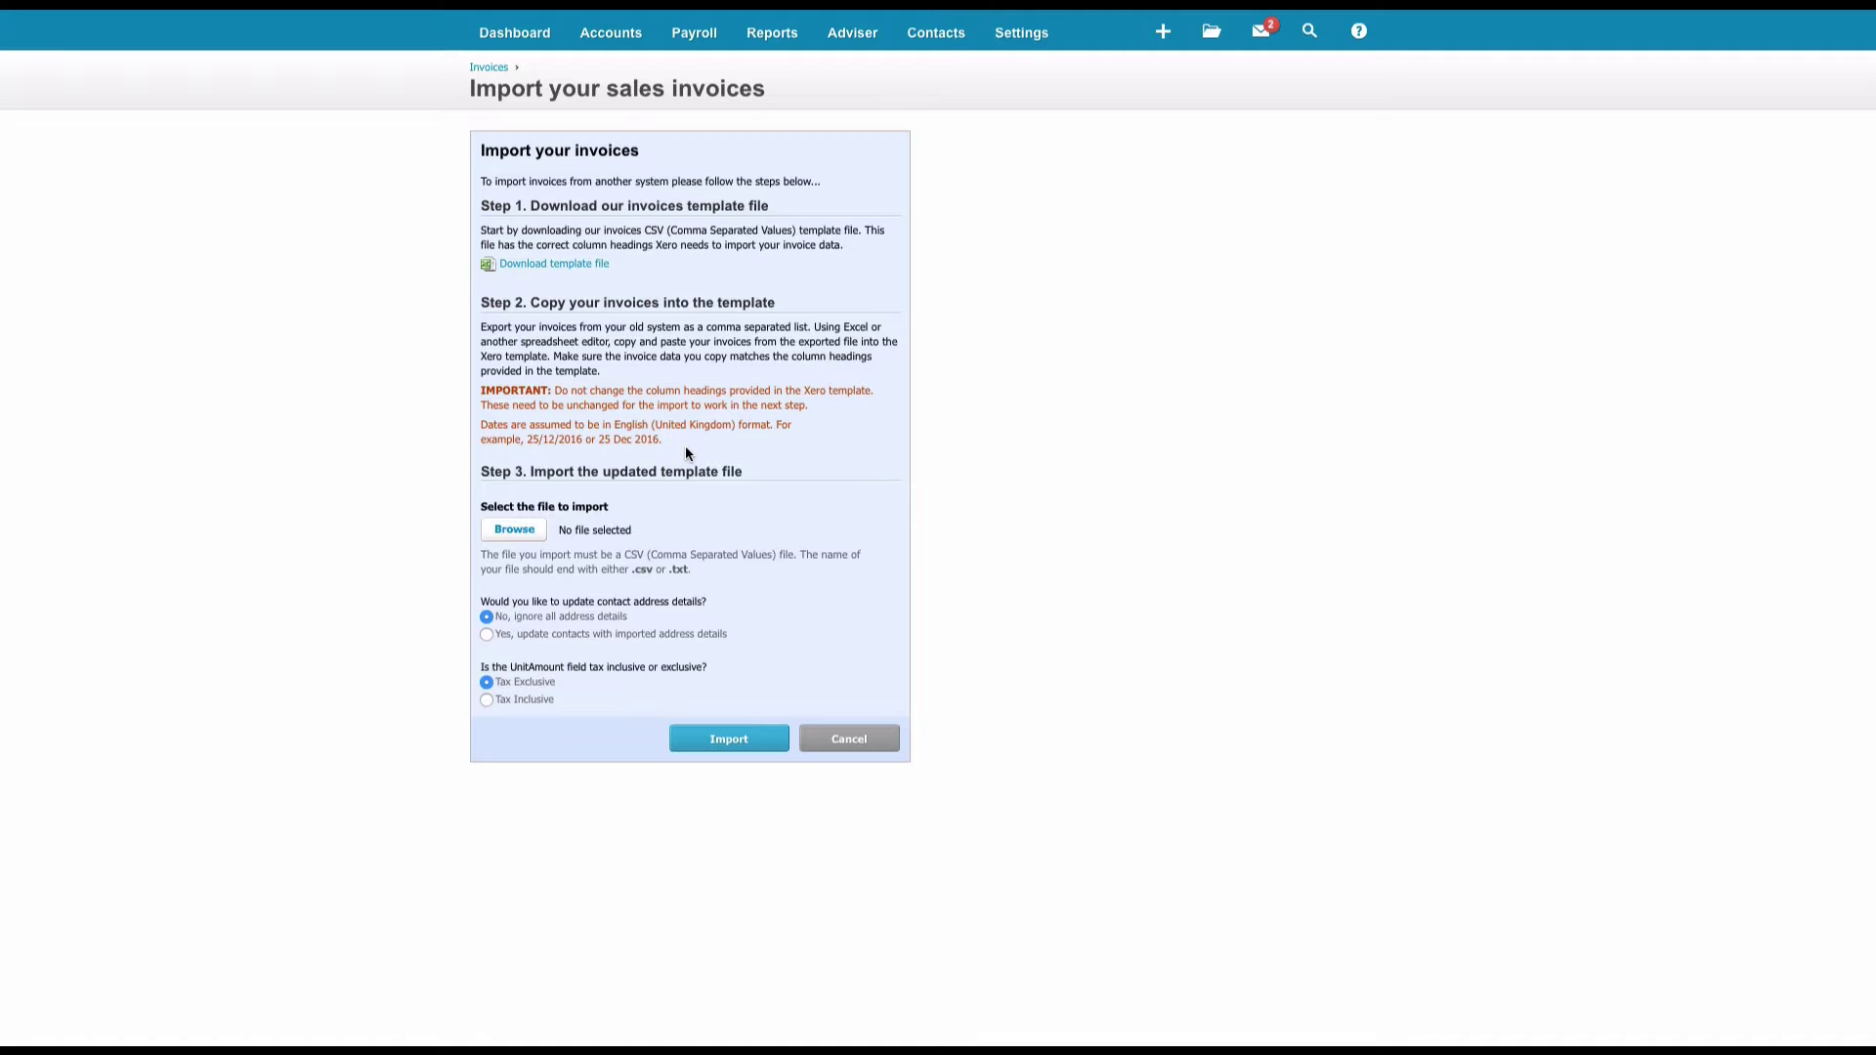
- Choose XUA SalesInvoiceTemplate.csv from the Desktop as the sales invoice import file
{"action": "left_click", "coordinate": [519, 533]}
{"action": "left_click", "coordinate": [449, 102]}
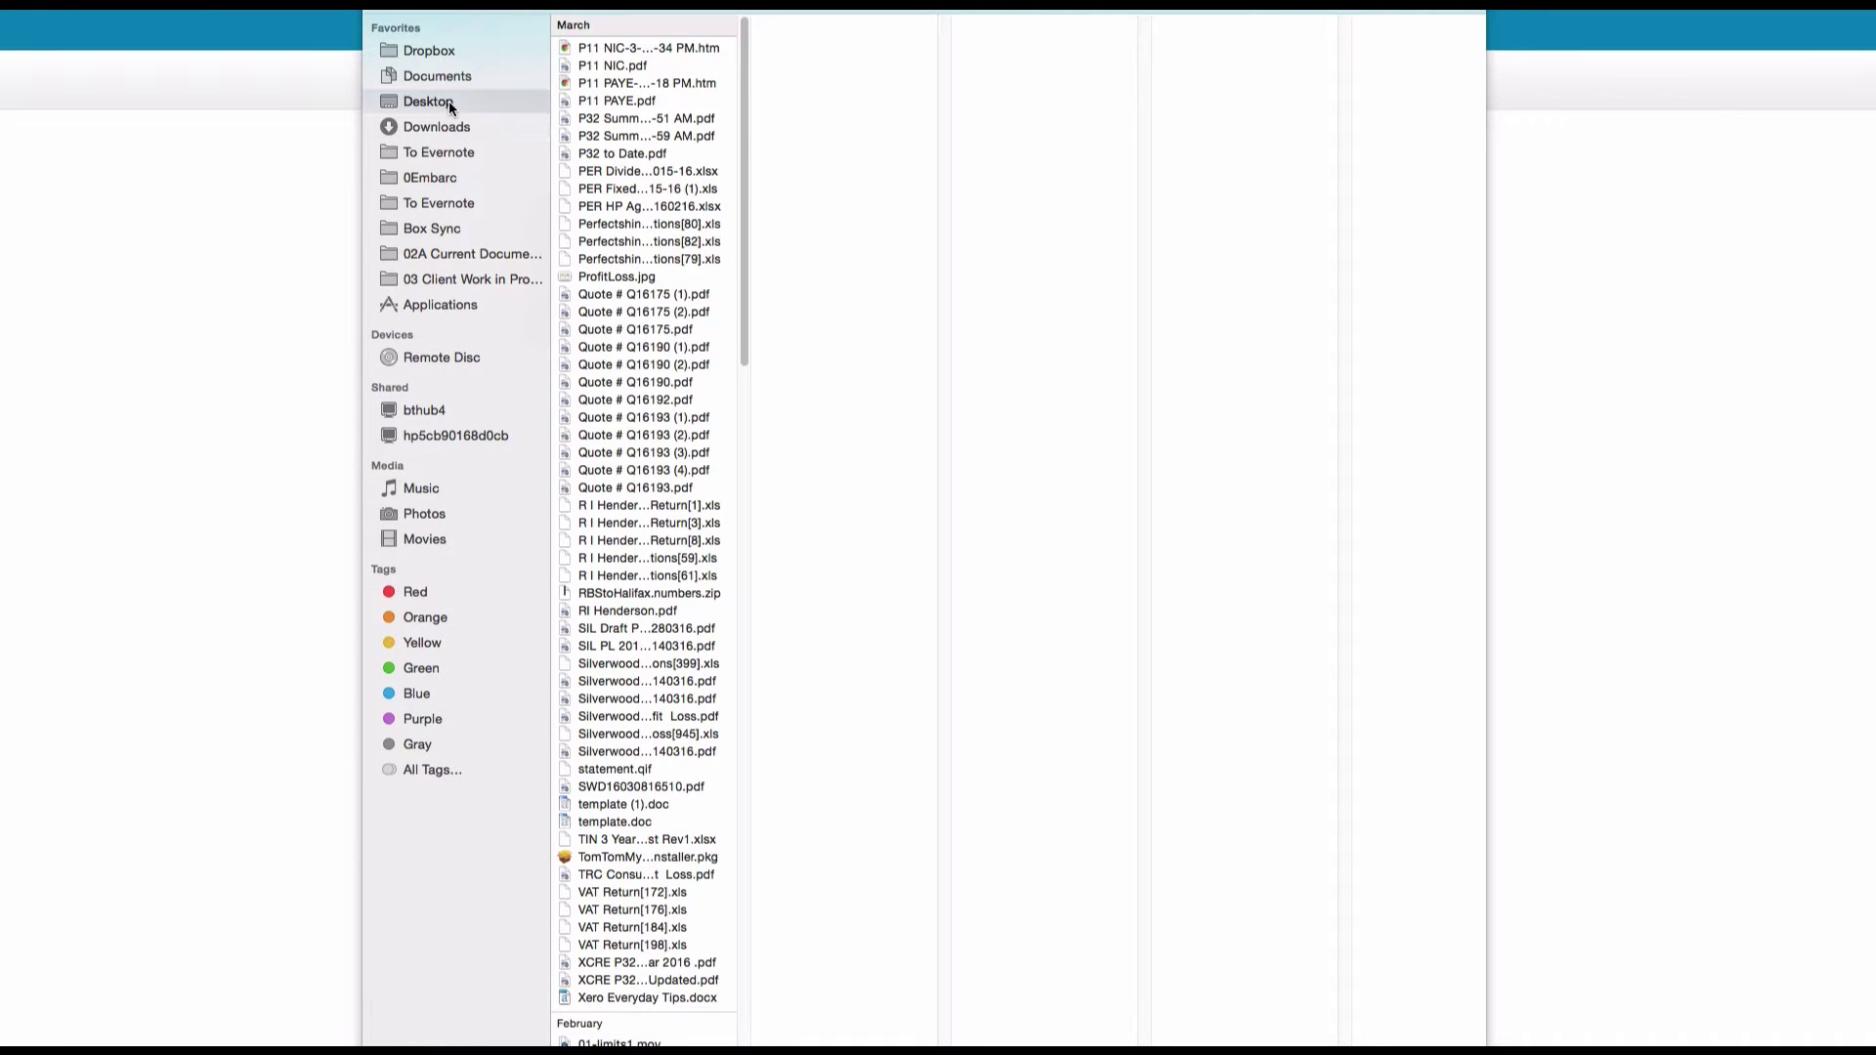
{"action": "scroll", "coordinate": [620, 572], "scroll_direction": "down", "scroll_amount": 3}
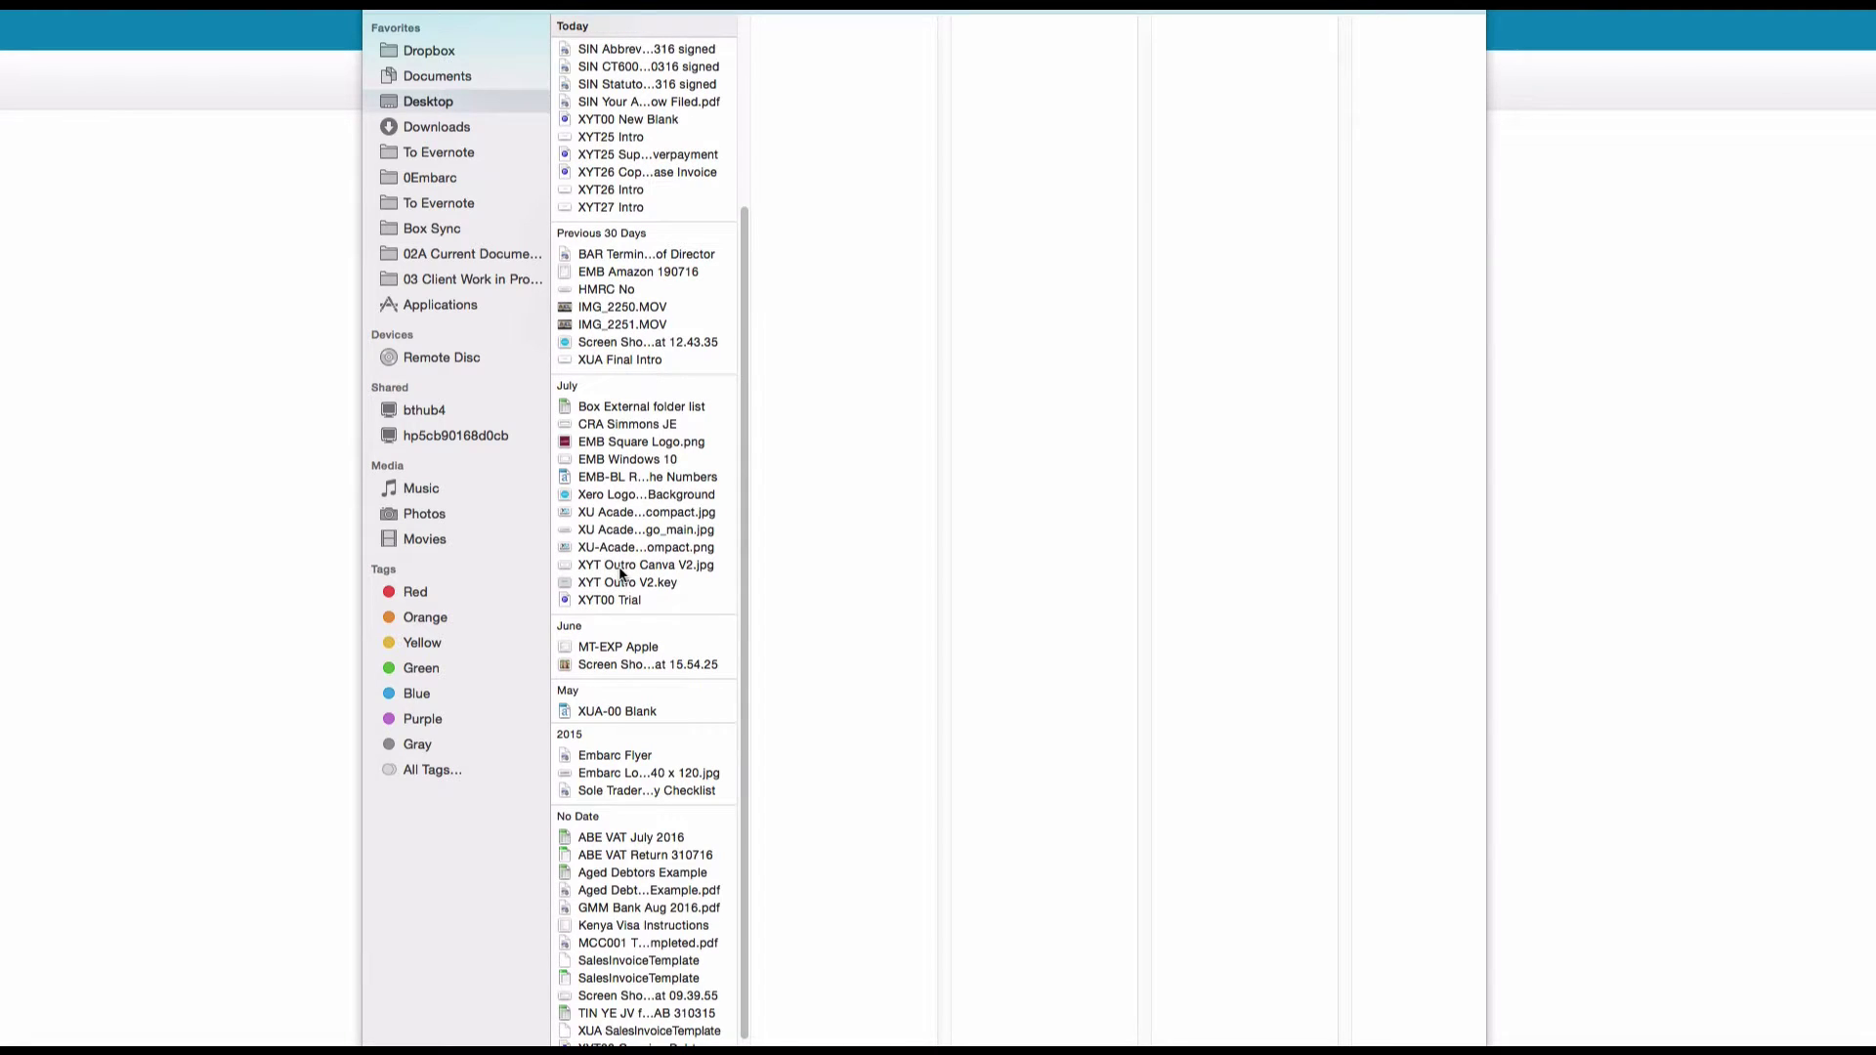
{"action": "left_click", "coordinate": [670, 1030]}
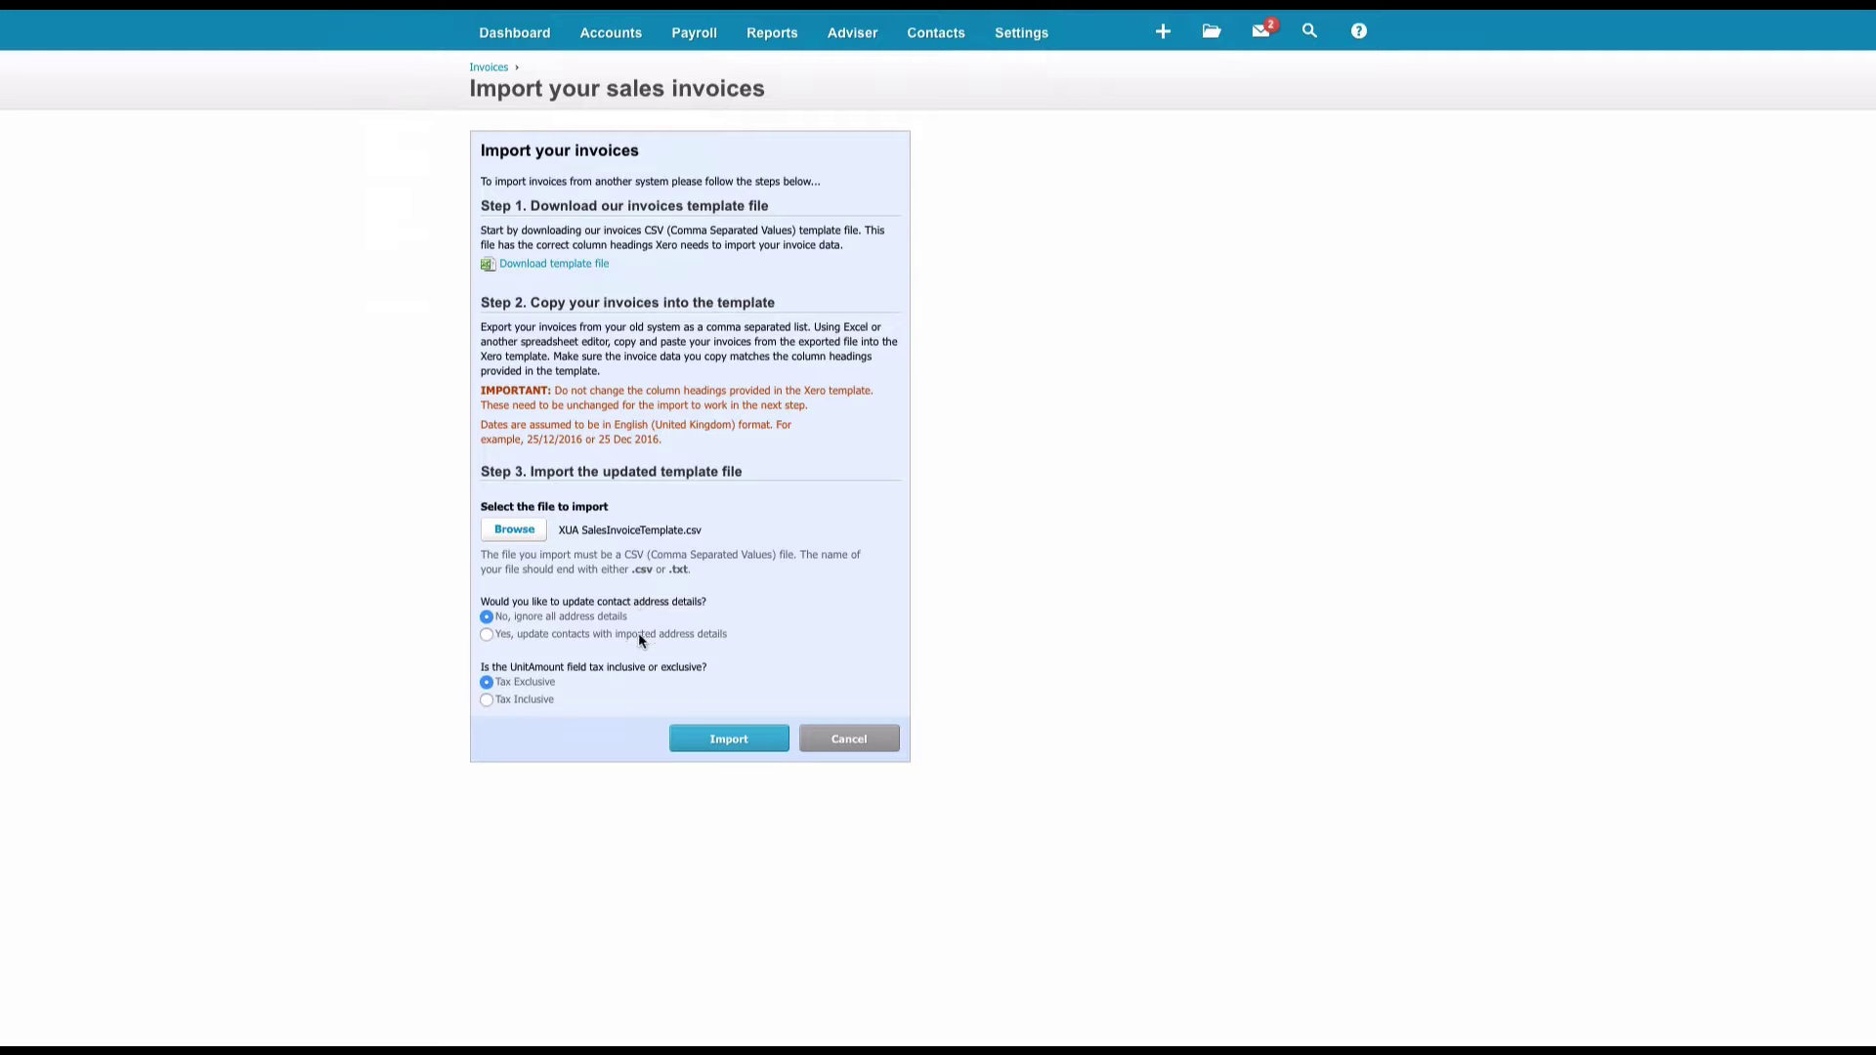
- Import the CSV with Tax Inclusive unit amounts and complete the import of six draft invoices
{"action": "left_click", "coordinate": [486, 699]}
{"action": "left_click", "coordinate": [733, 743]}
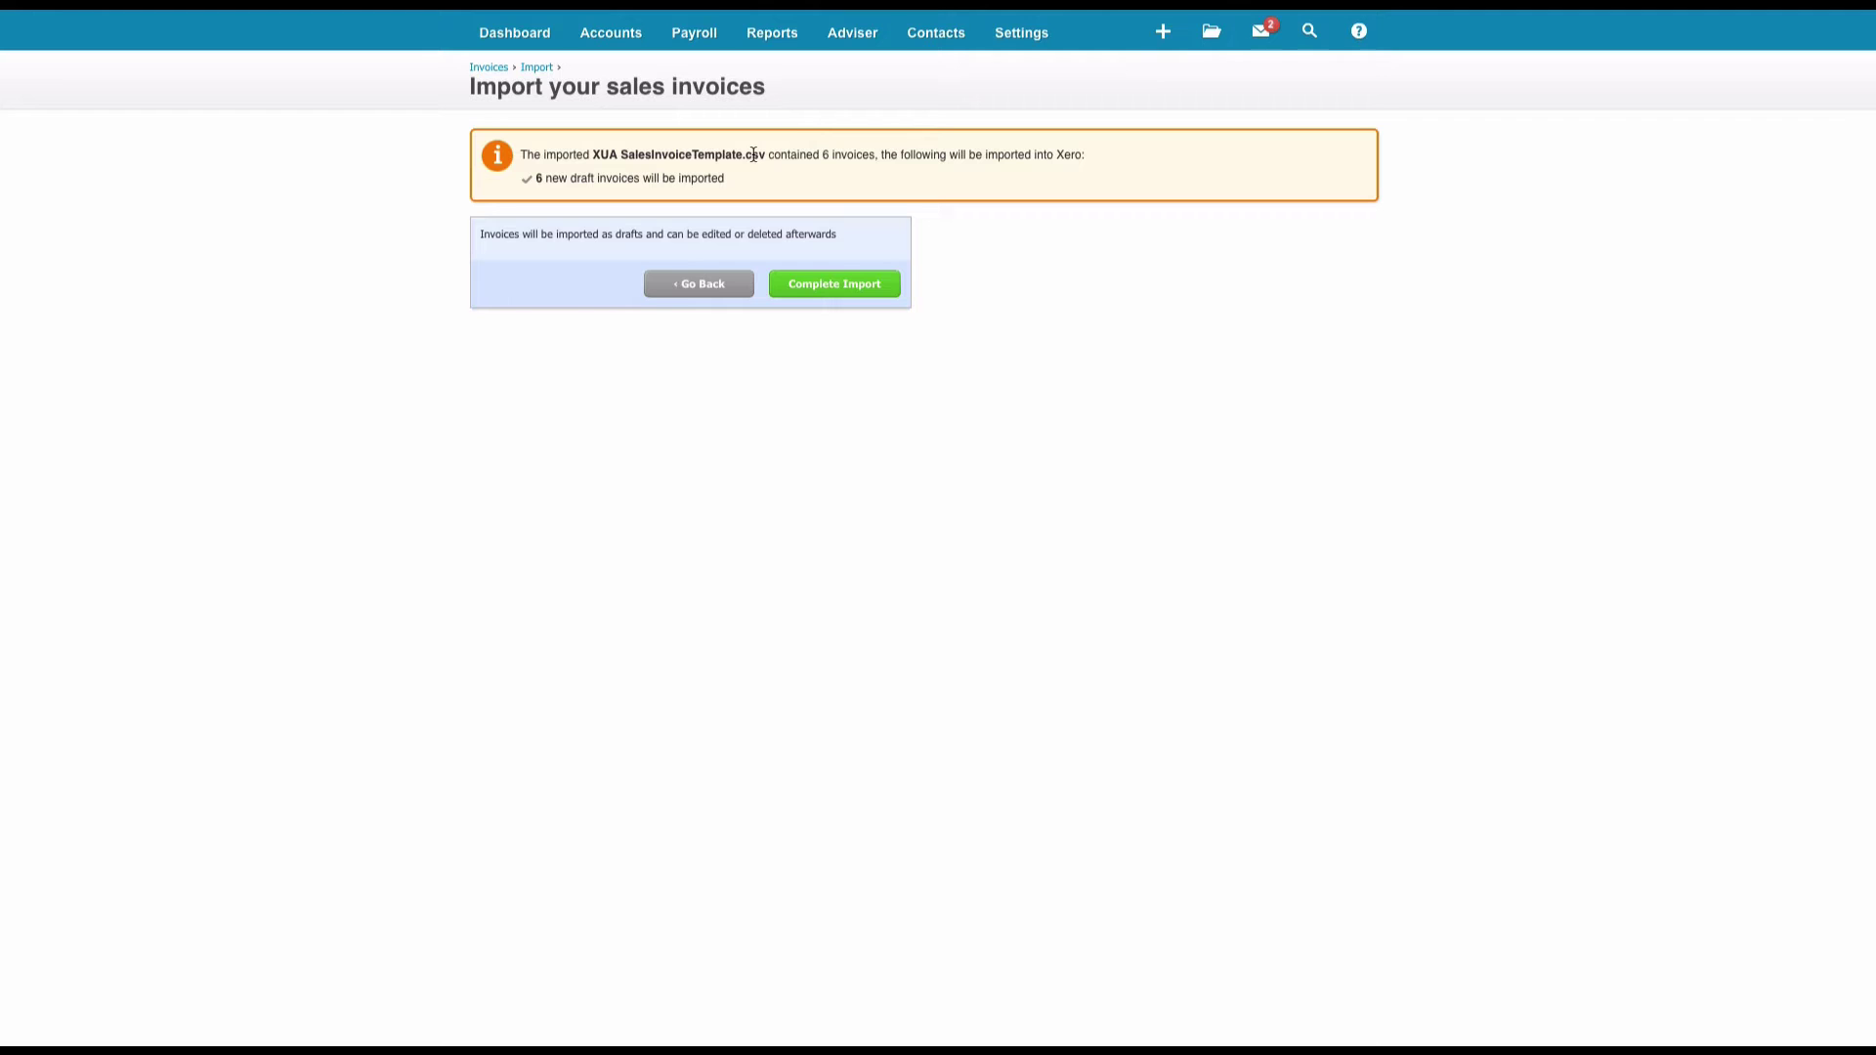
{"action": "left_click", "coordinate": [823, 288]}
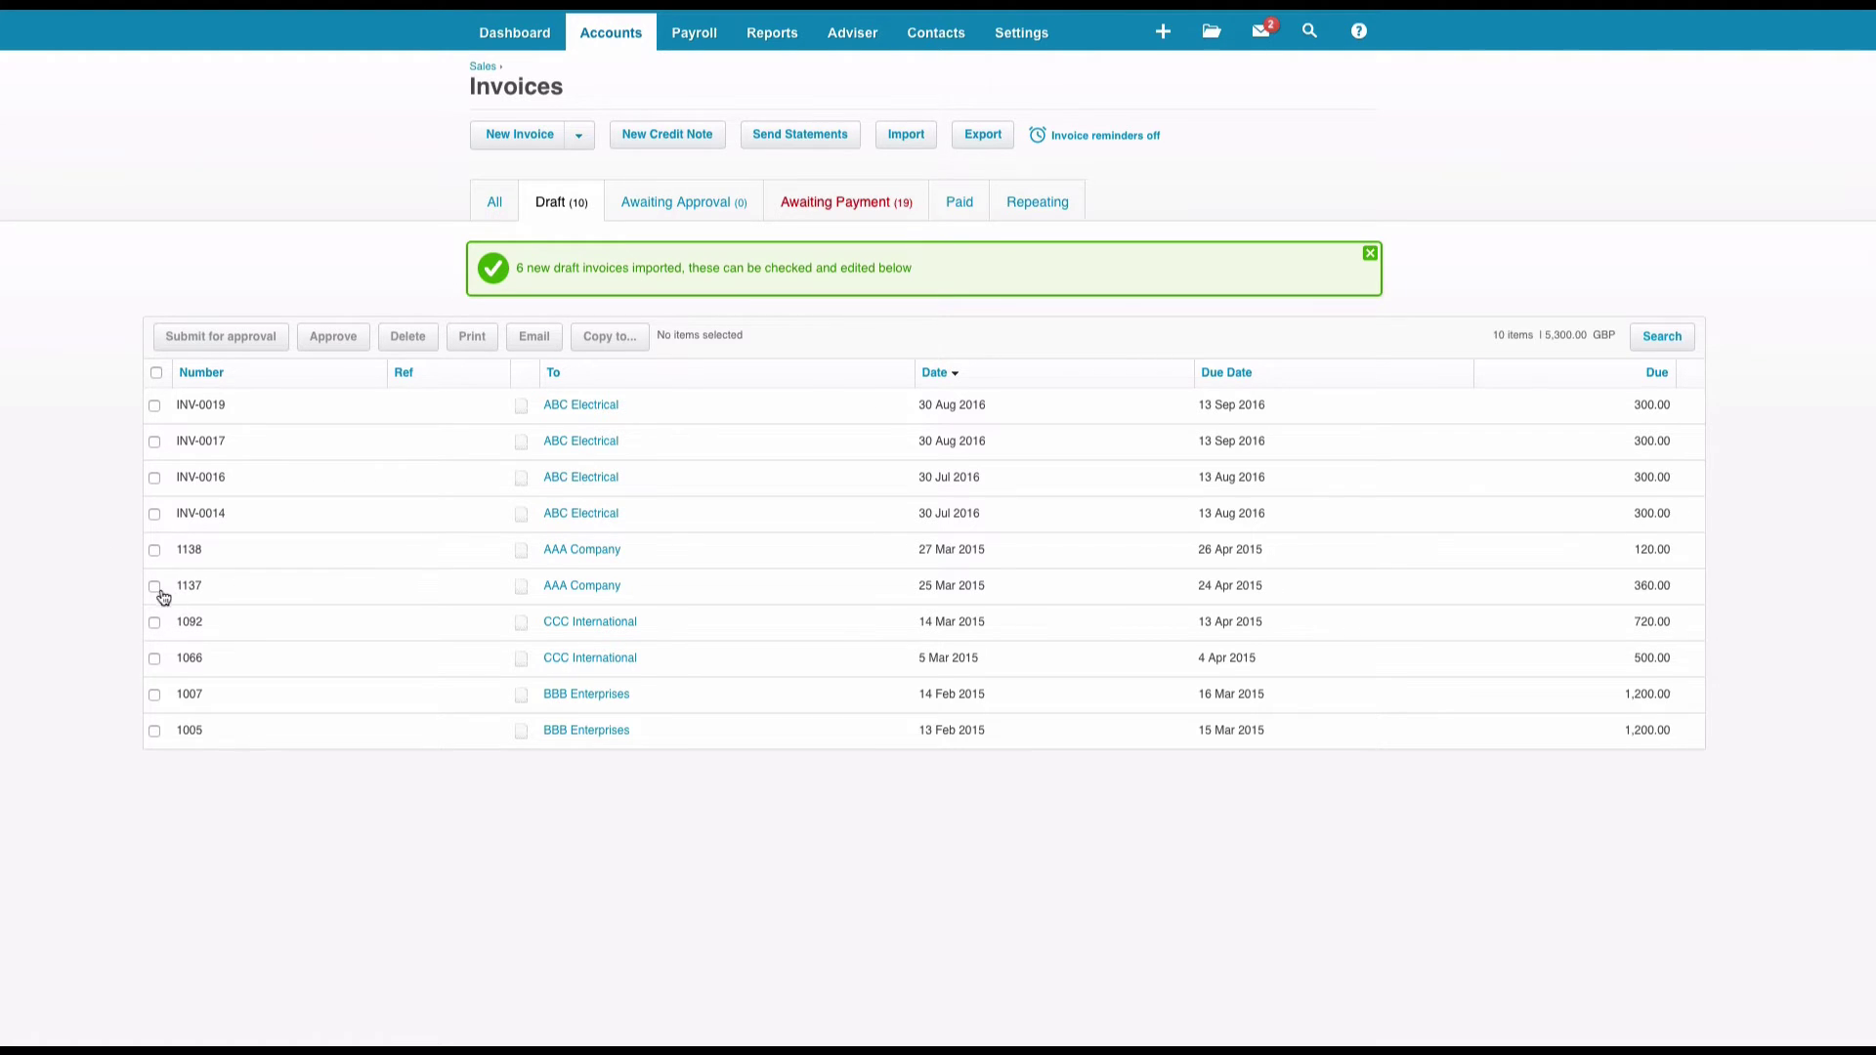
- Approve draft invoices 1138, 1137, 1092, 1066, 1007 and 1005, confirming the approval
{"action": "left_click", "coordinate": [155, 551]}
{"action": "left_click", "coordinate": [154, 586]}
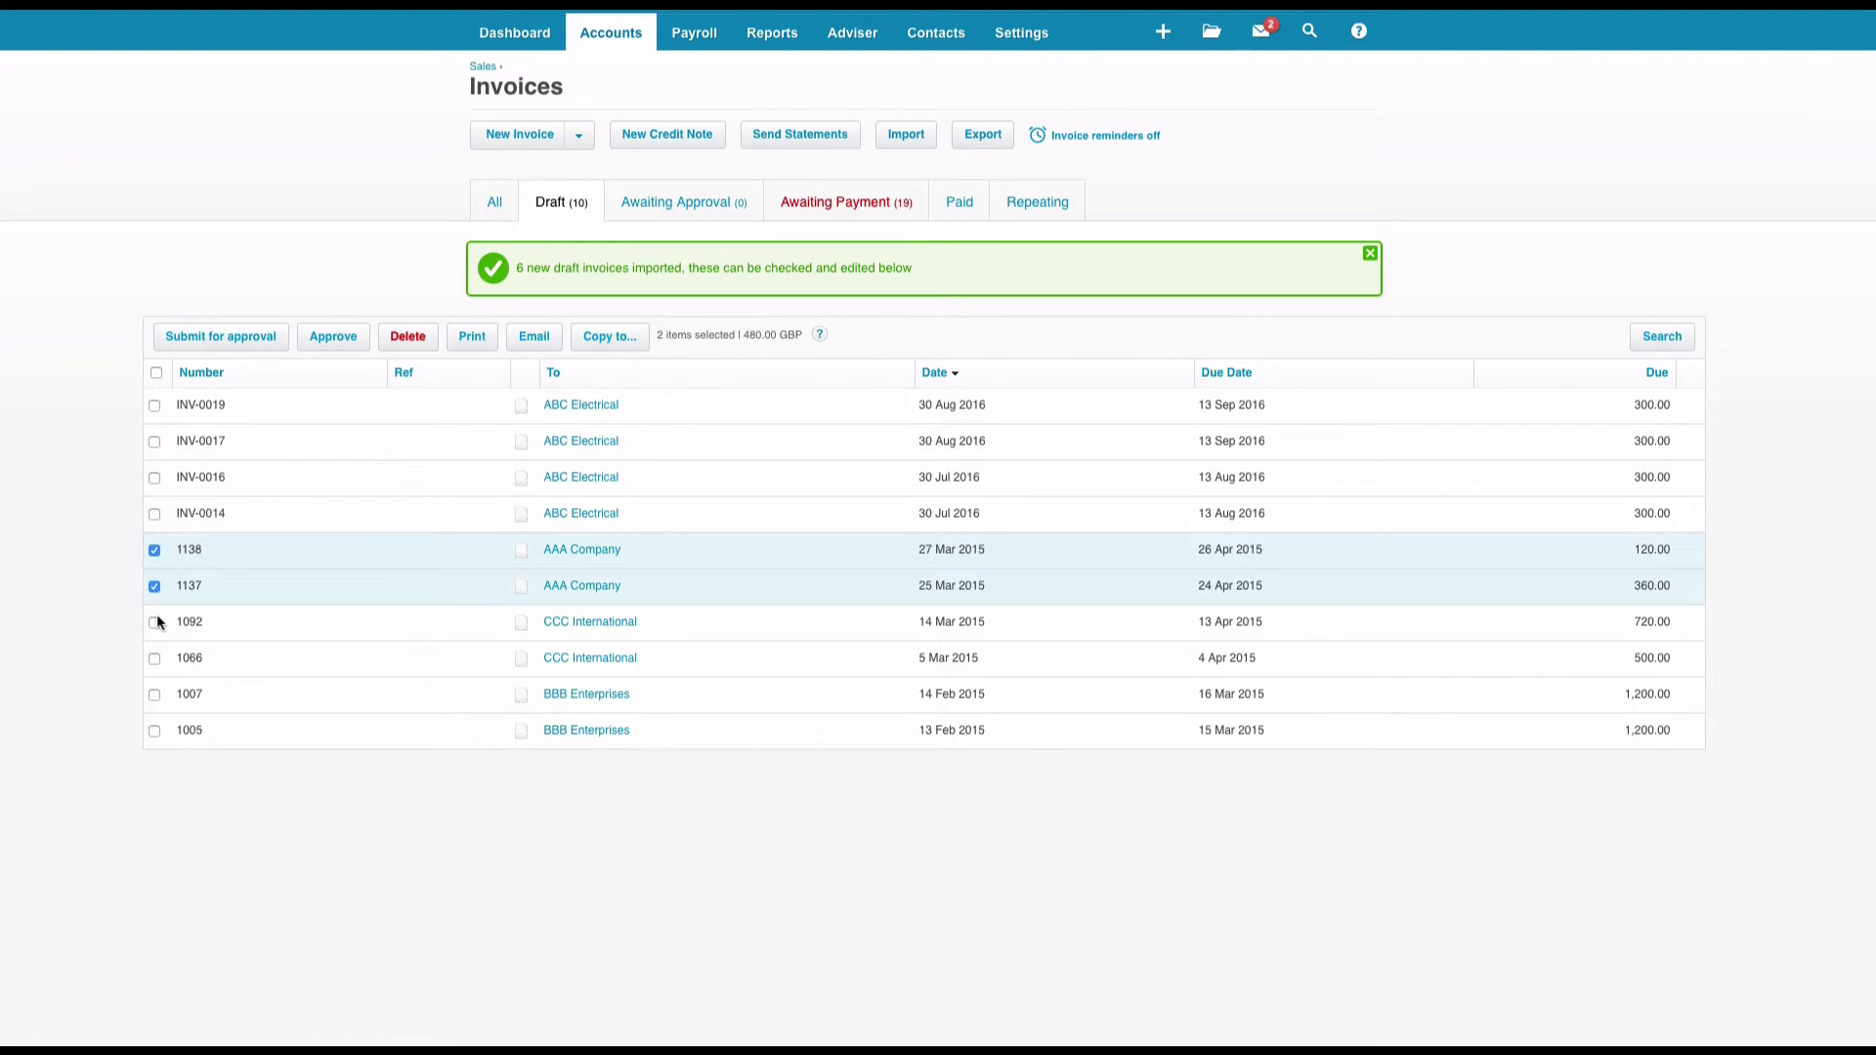
{"action": "left_click", "coordinate": [154, 623]}
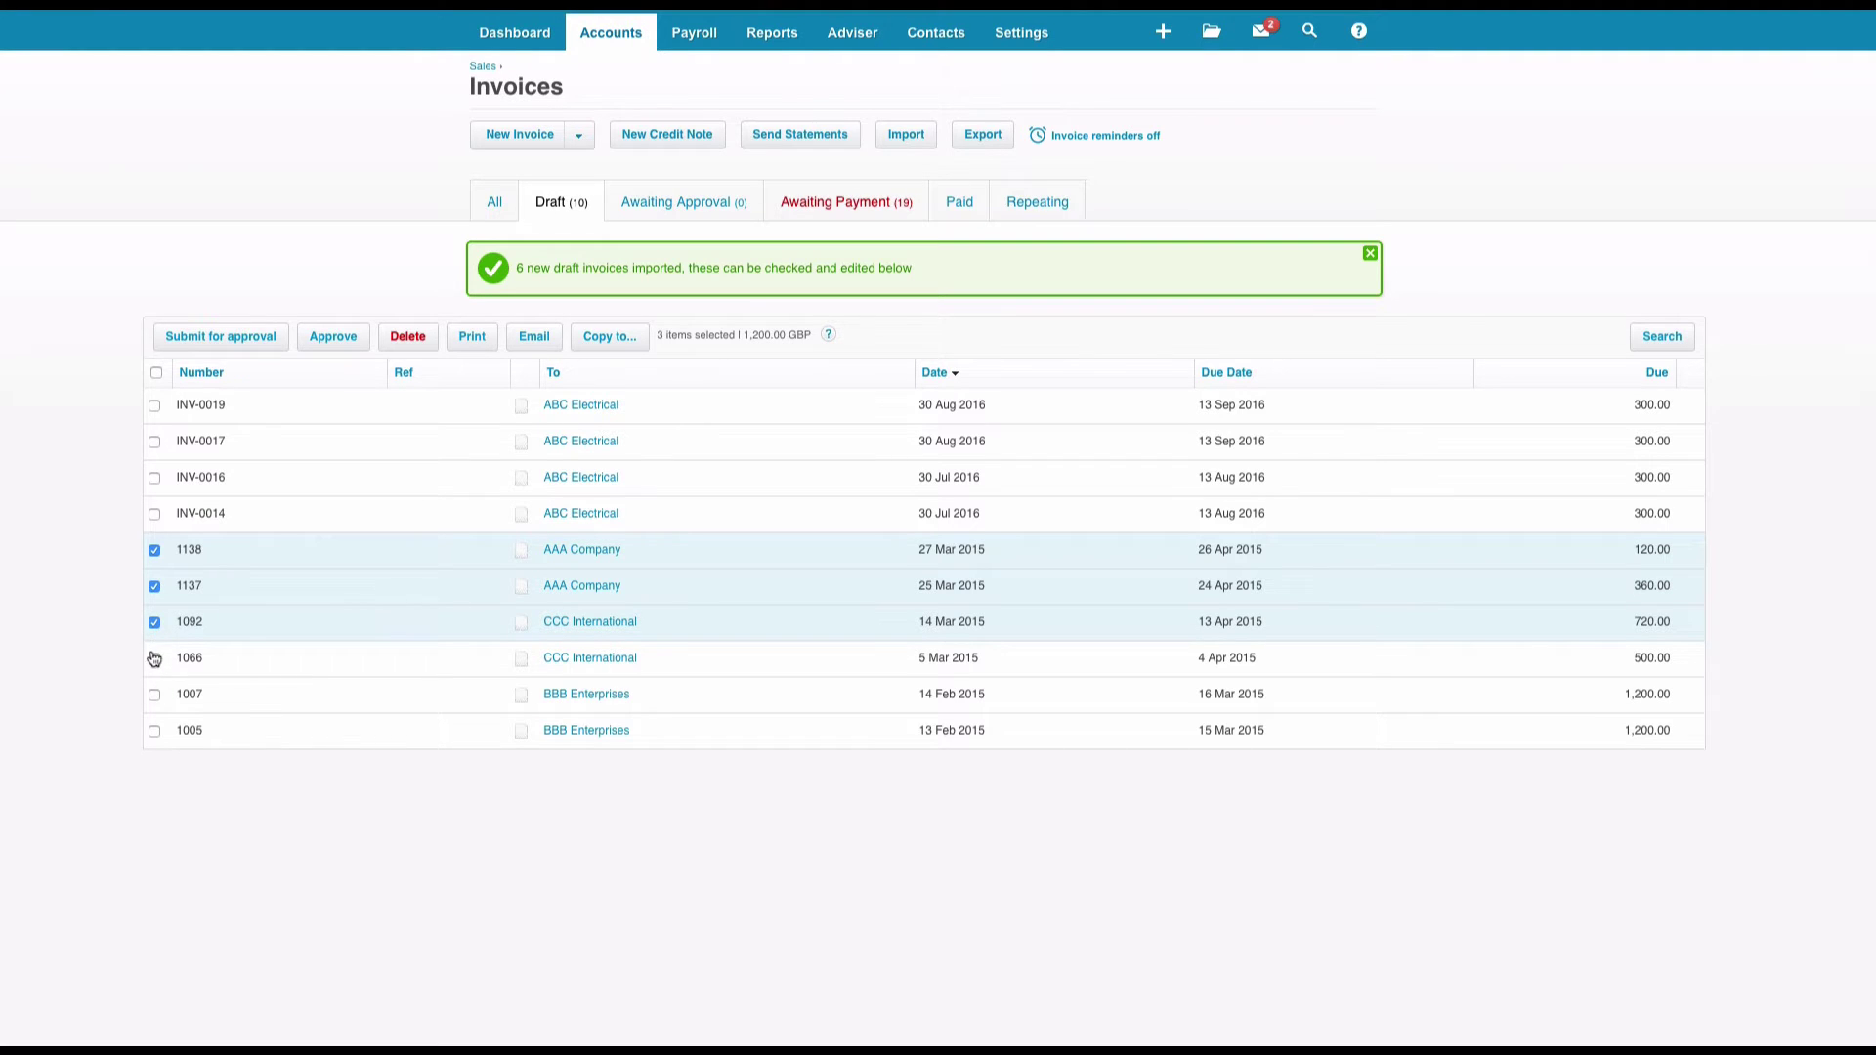
{"action": "left_click", "coordinate": [155, 659]}
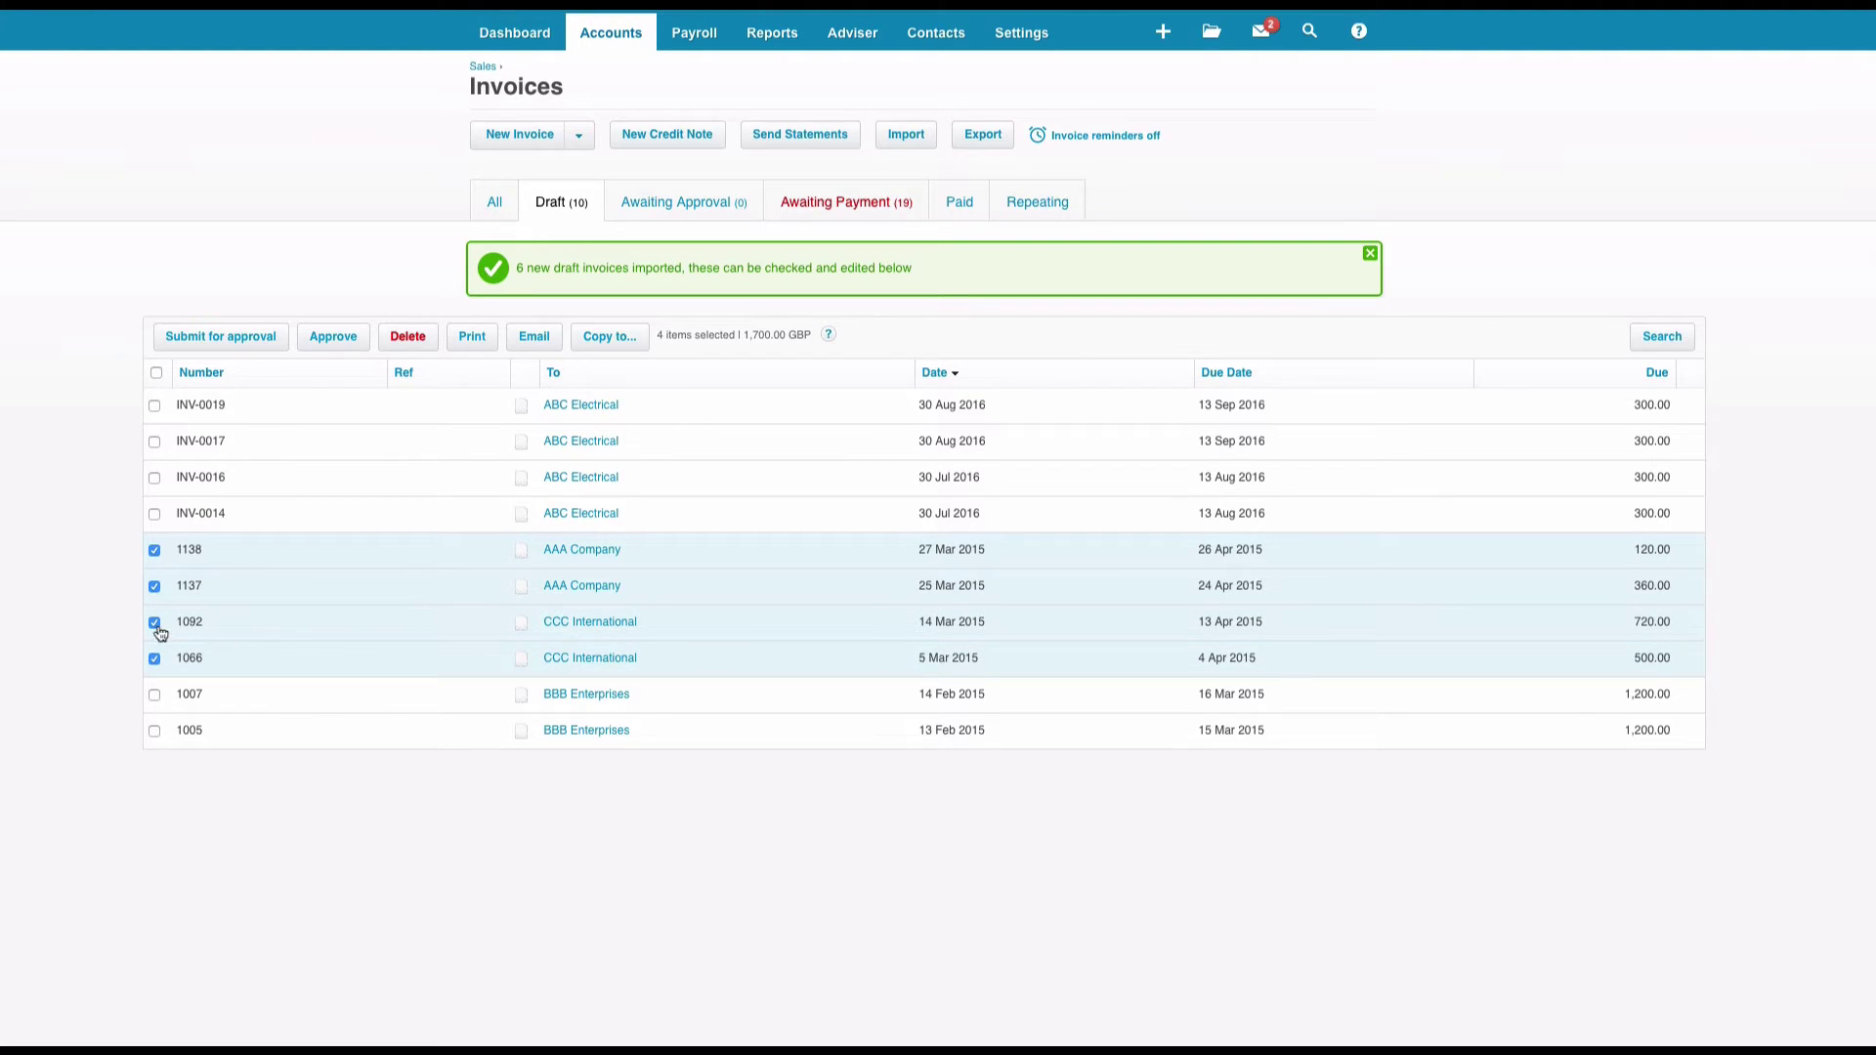
{"action": "left_click", "coordinate": [154, 695]}
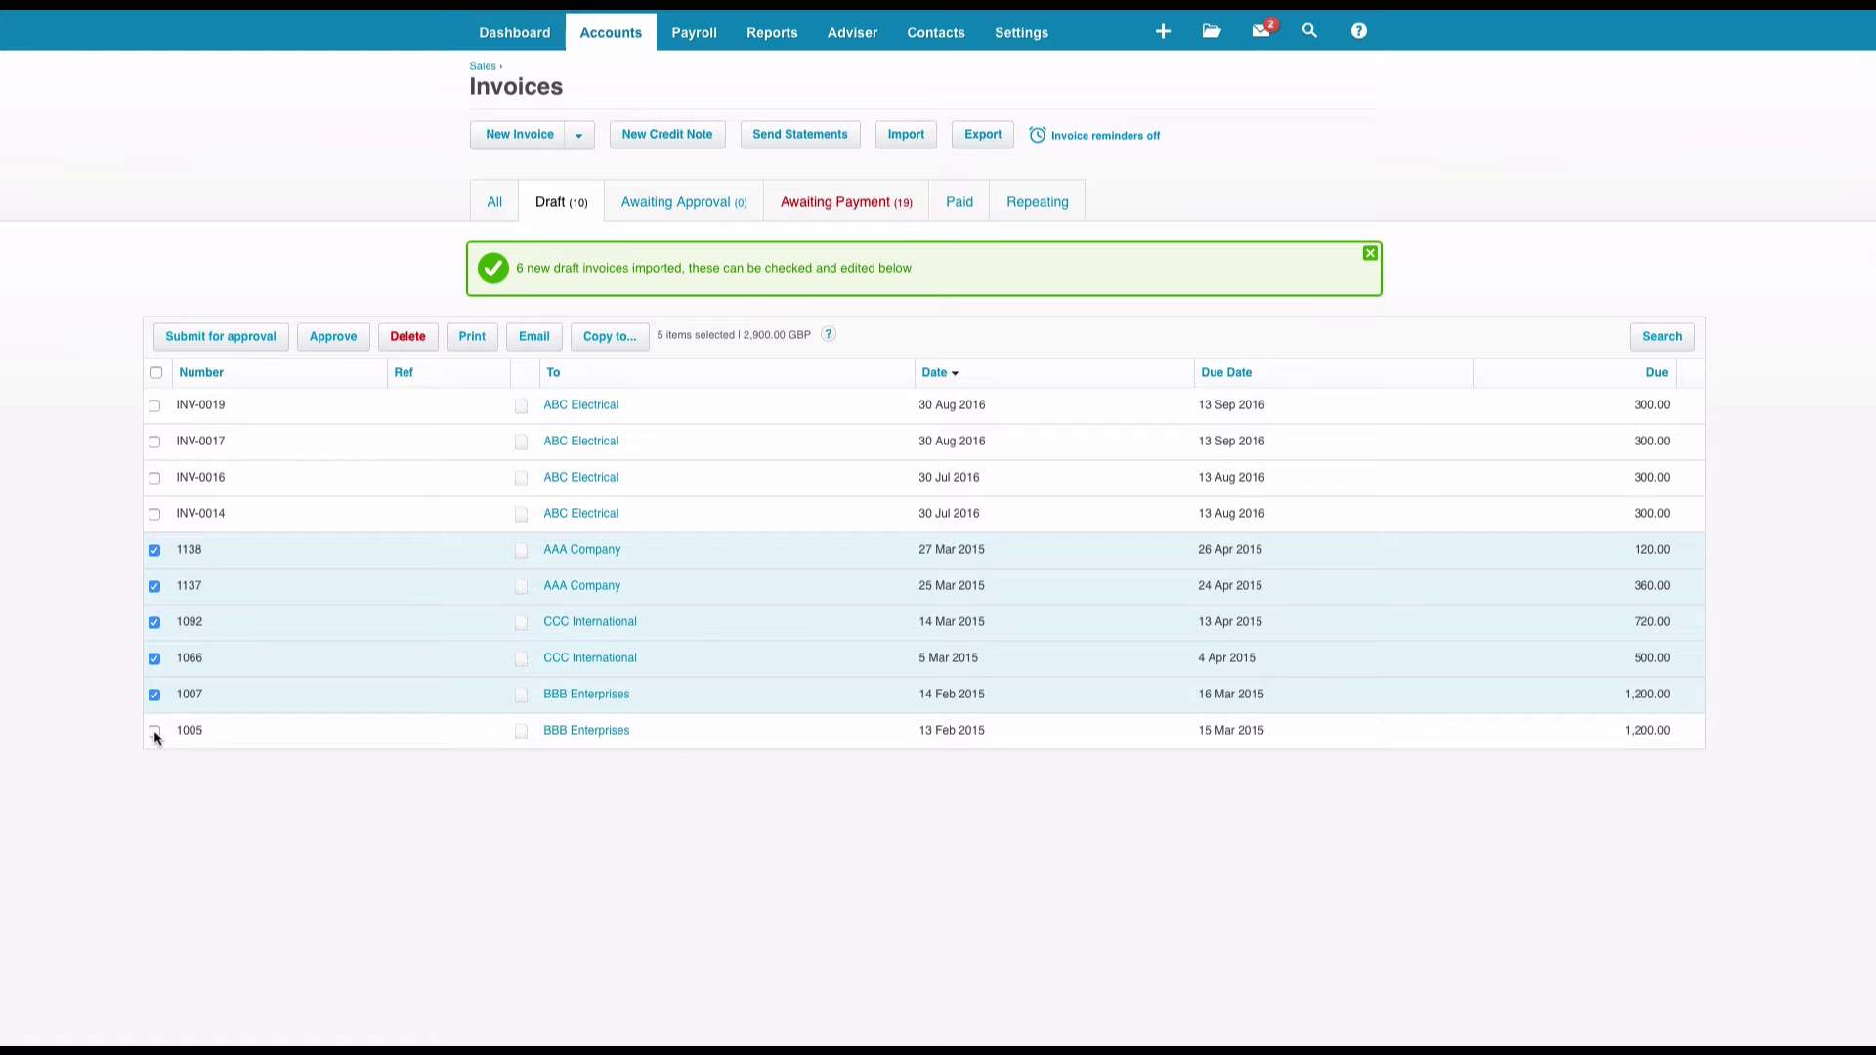
{"action": "left_click", "coordinate": [154, 730]}
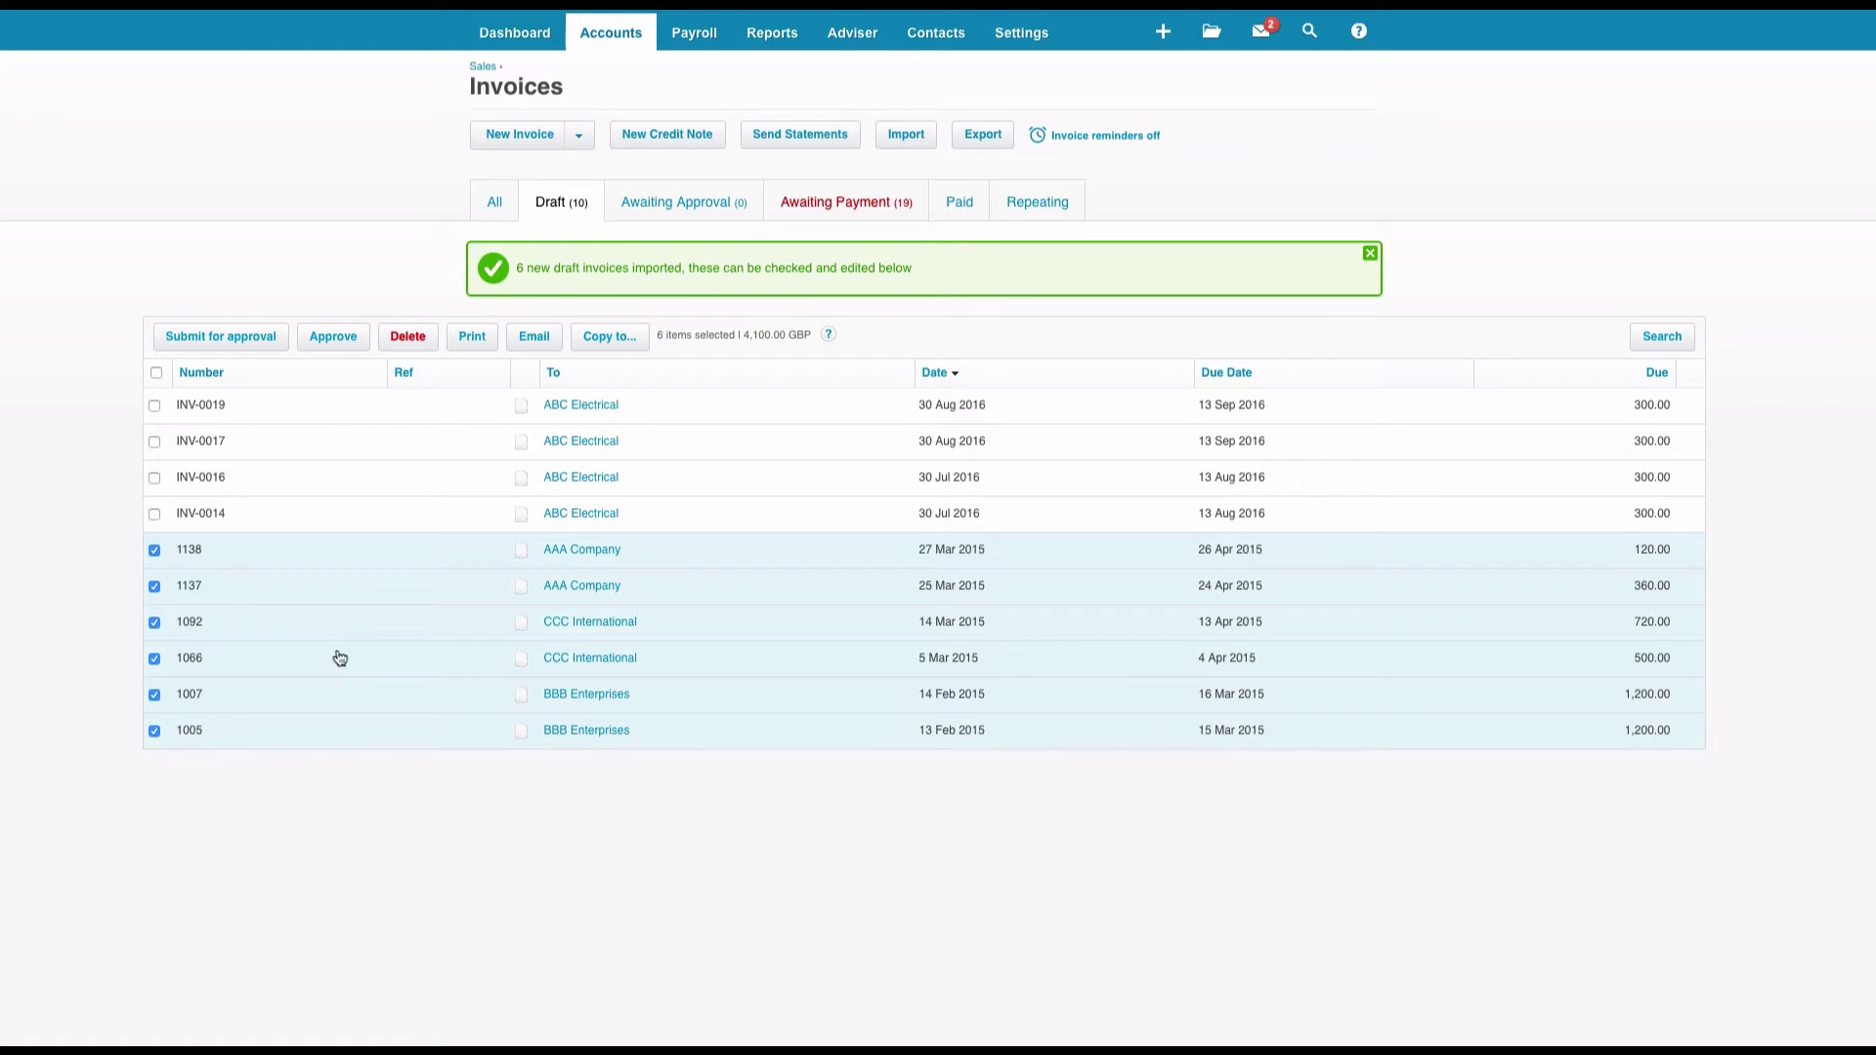
{"action": "left_click", "coordinate": [334, 338]}
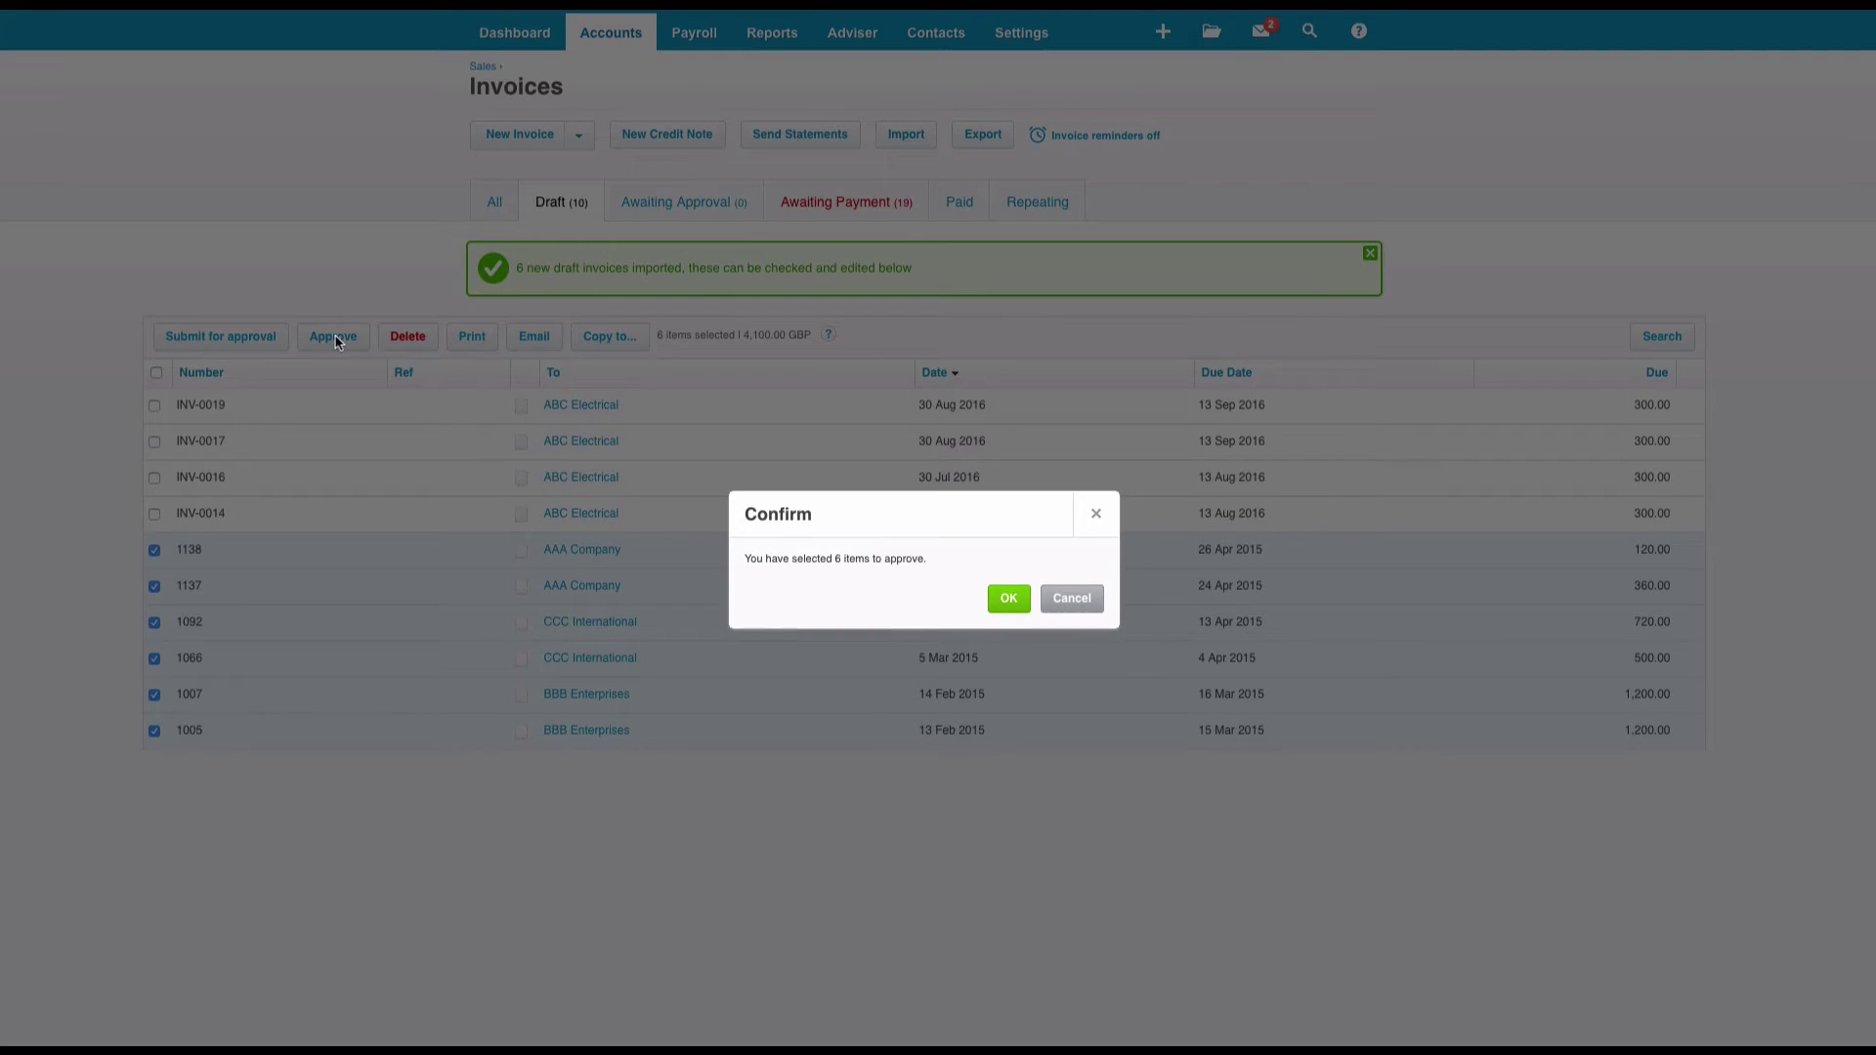
{"action": "left_click", "coordinate": [1008, 599]}
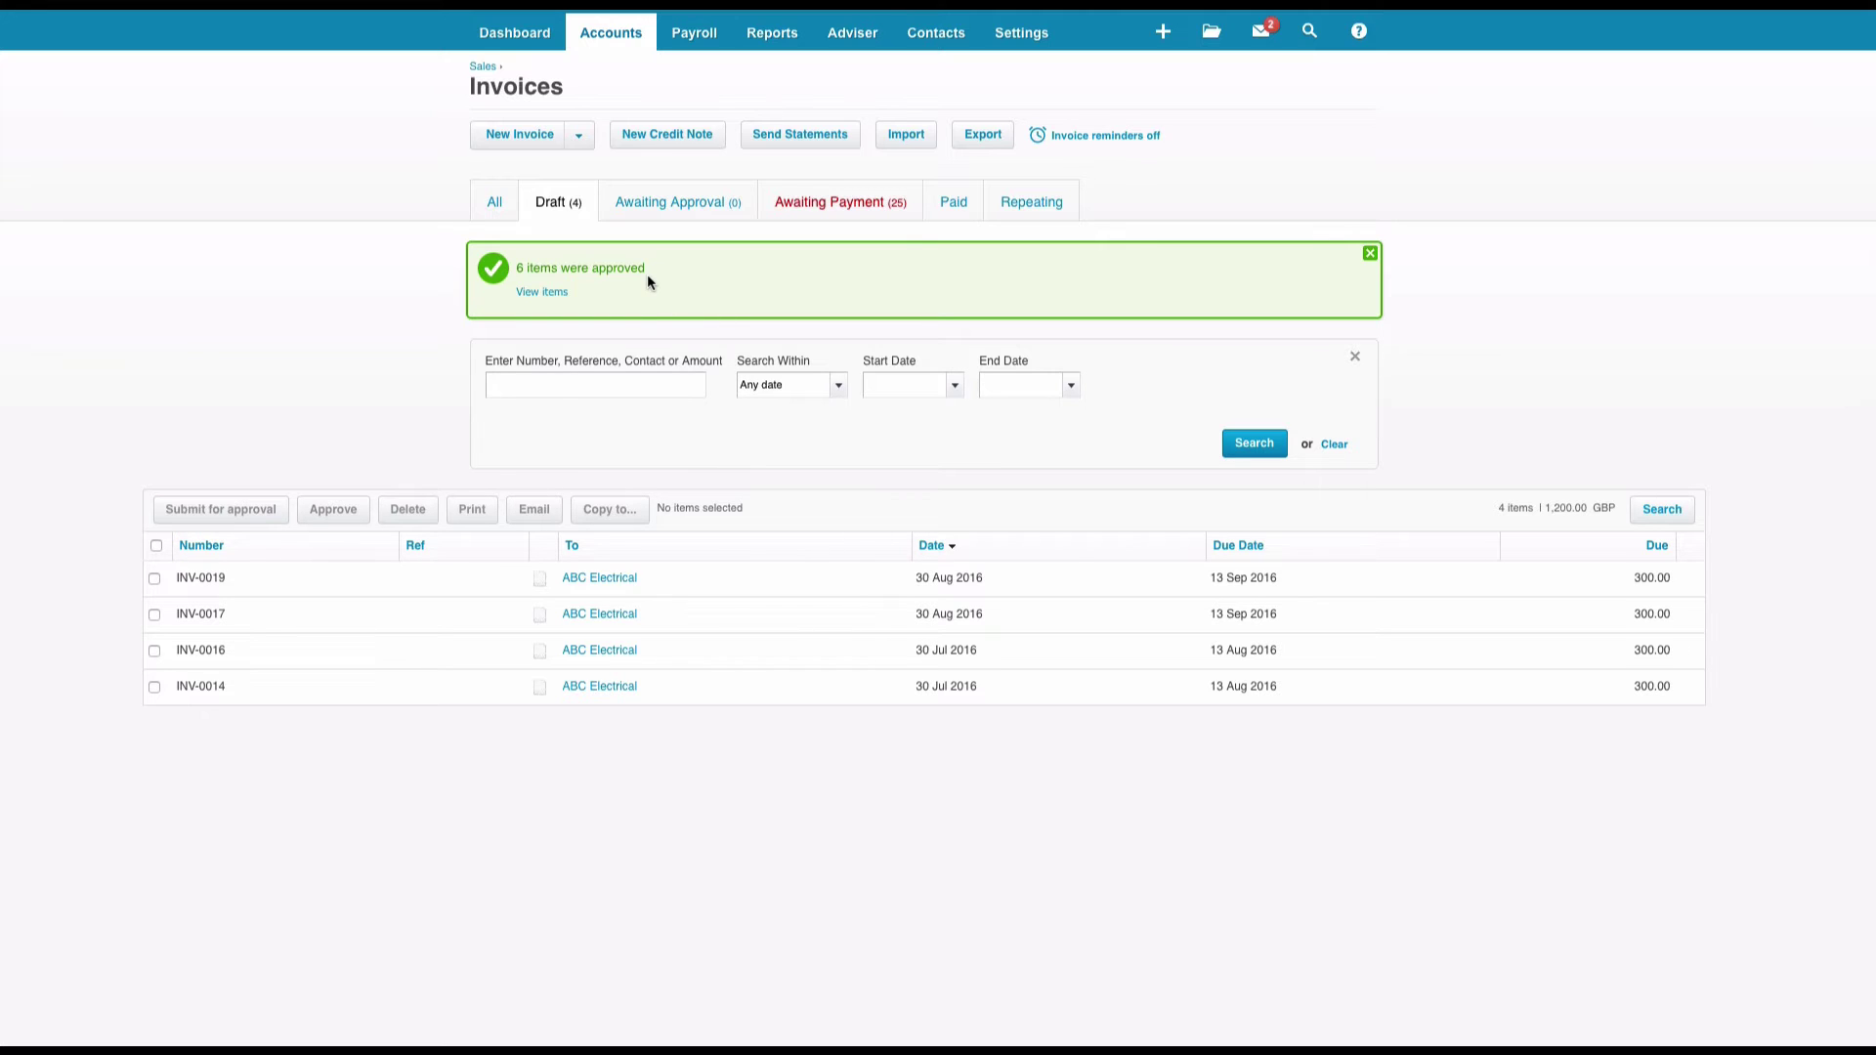
- Go to Conversion Balances under General Settings
{"action": "left_click", "coordinate": [1022, 33]}
{"action": "left_click", "coordinate": [1008, 73]}
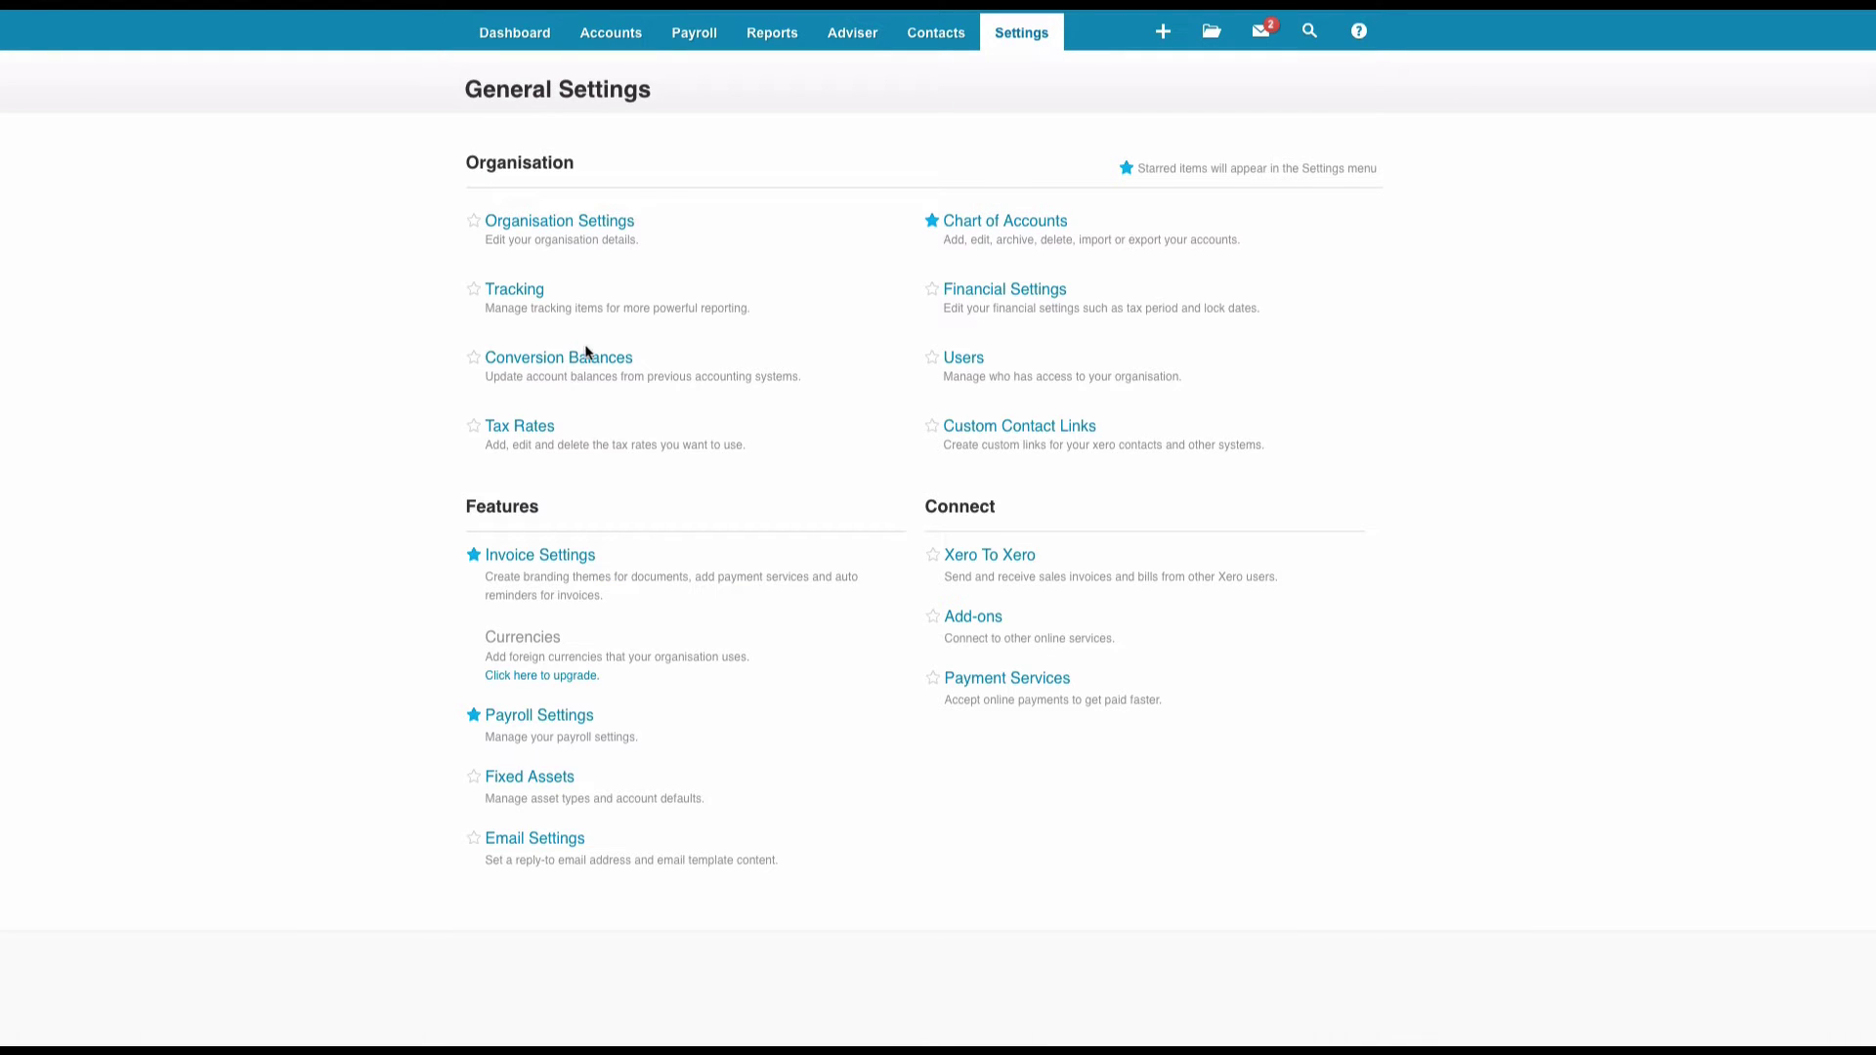
{"action": "left_click", "coordinate": [593, 356]}
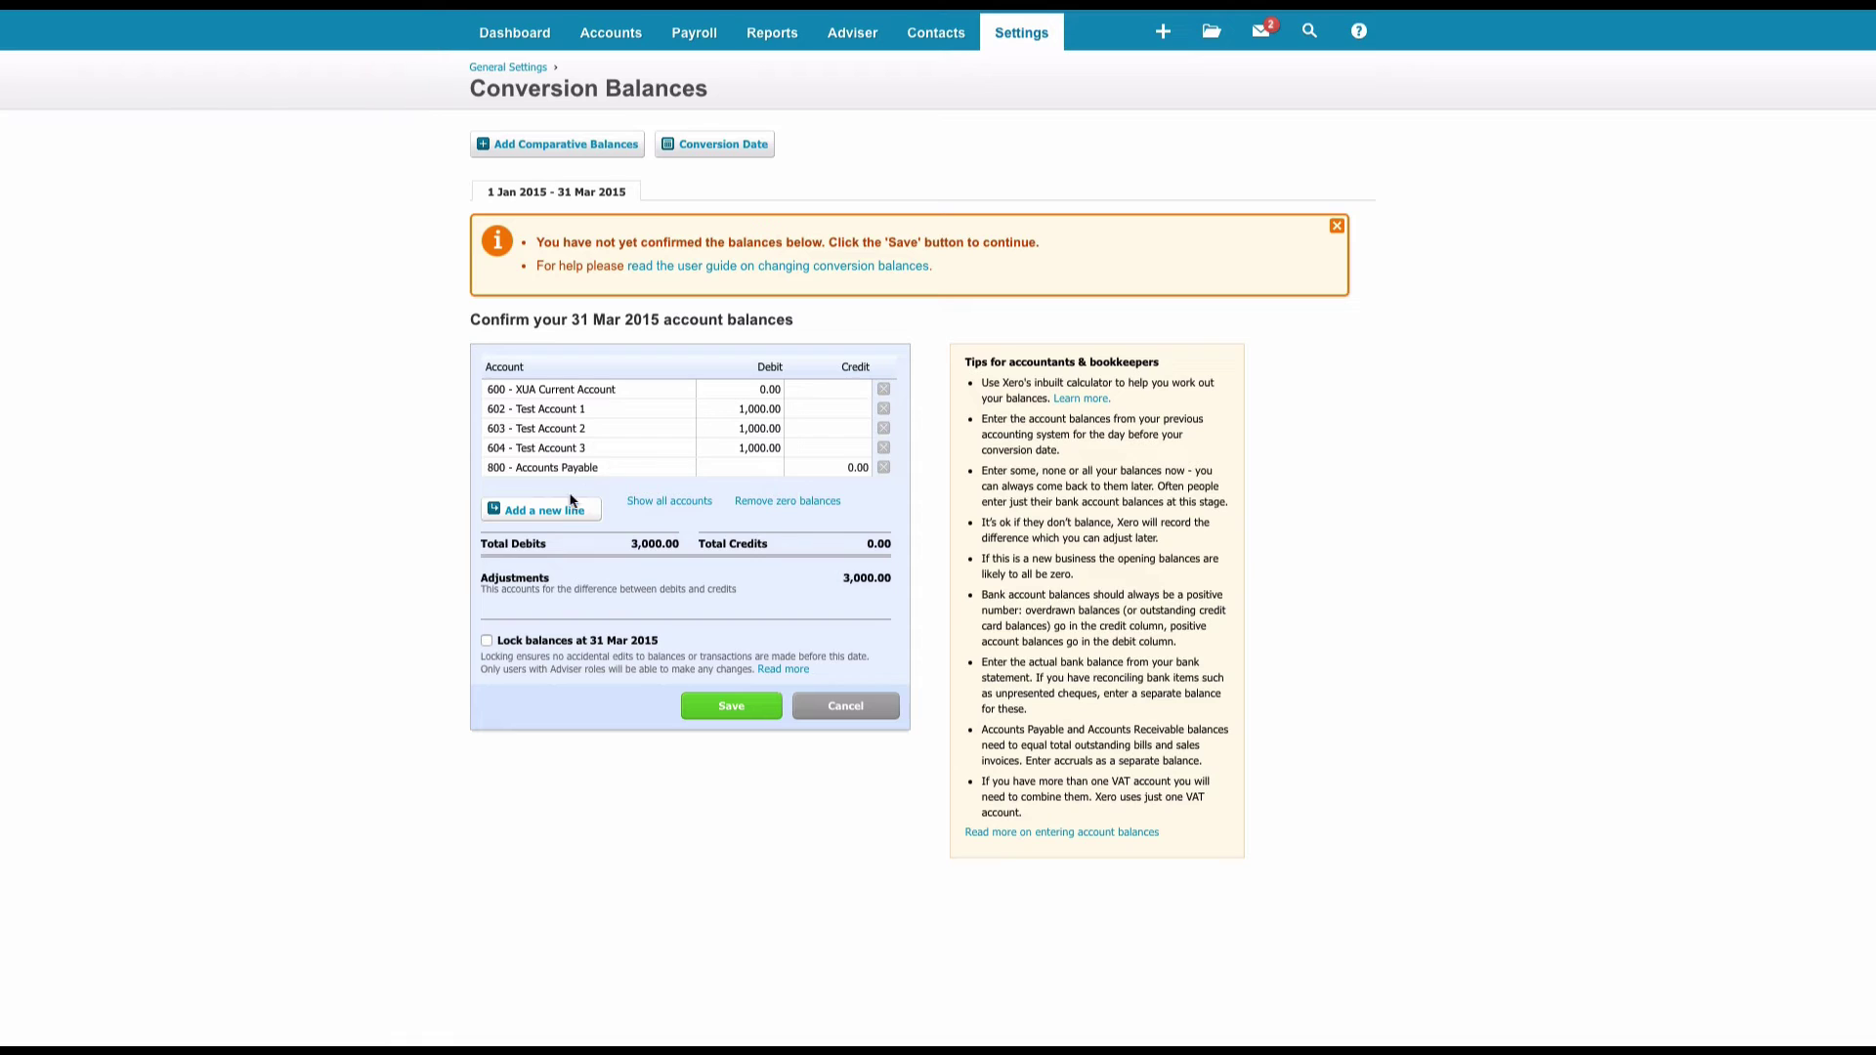
- Add a 610 - Accounts Receivable line with a 4,100 debit and save the balances
{"action": "left_click", "coordinate": [555, 520]}
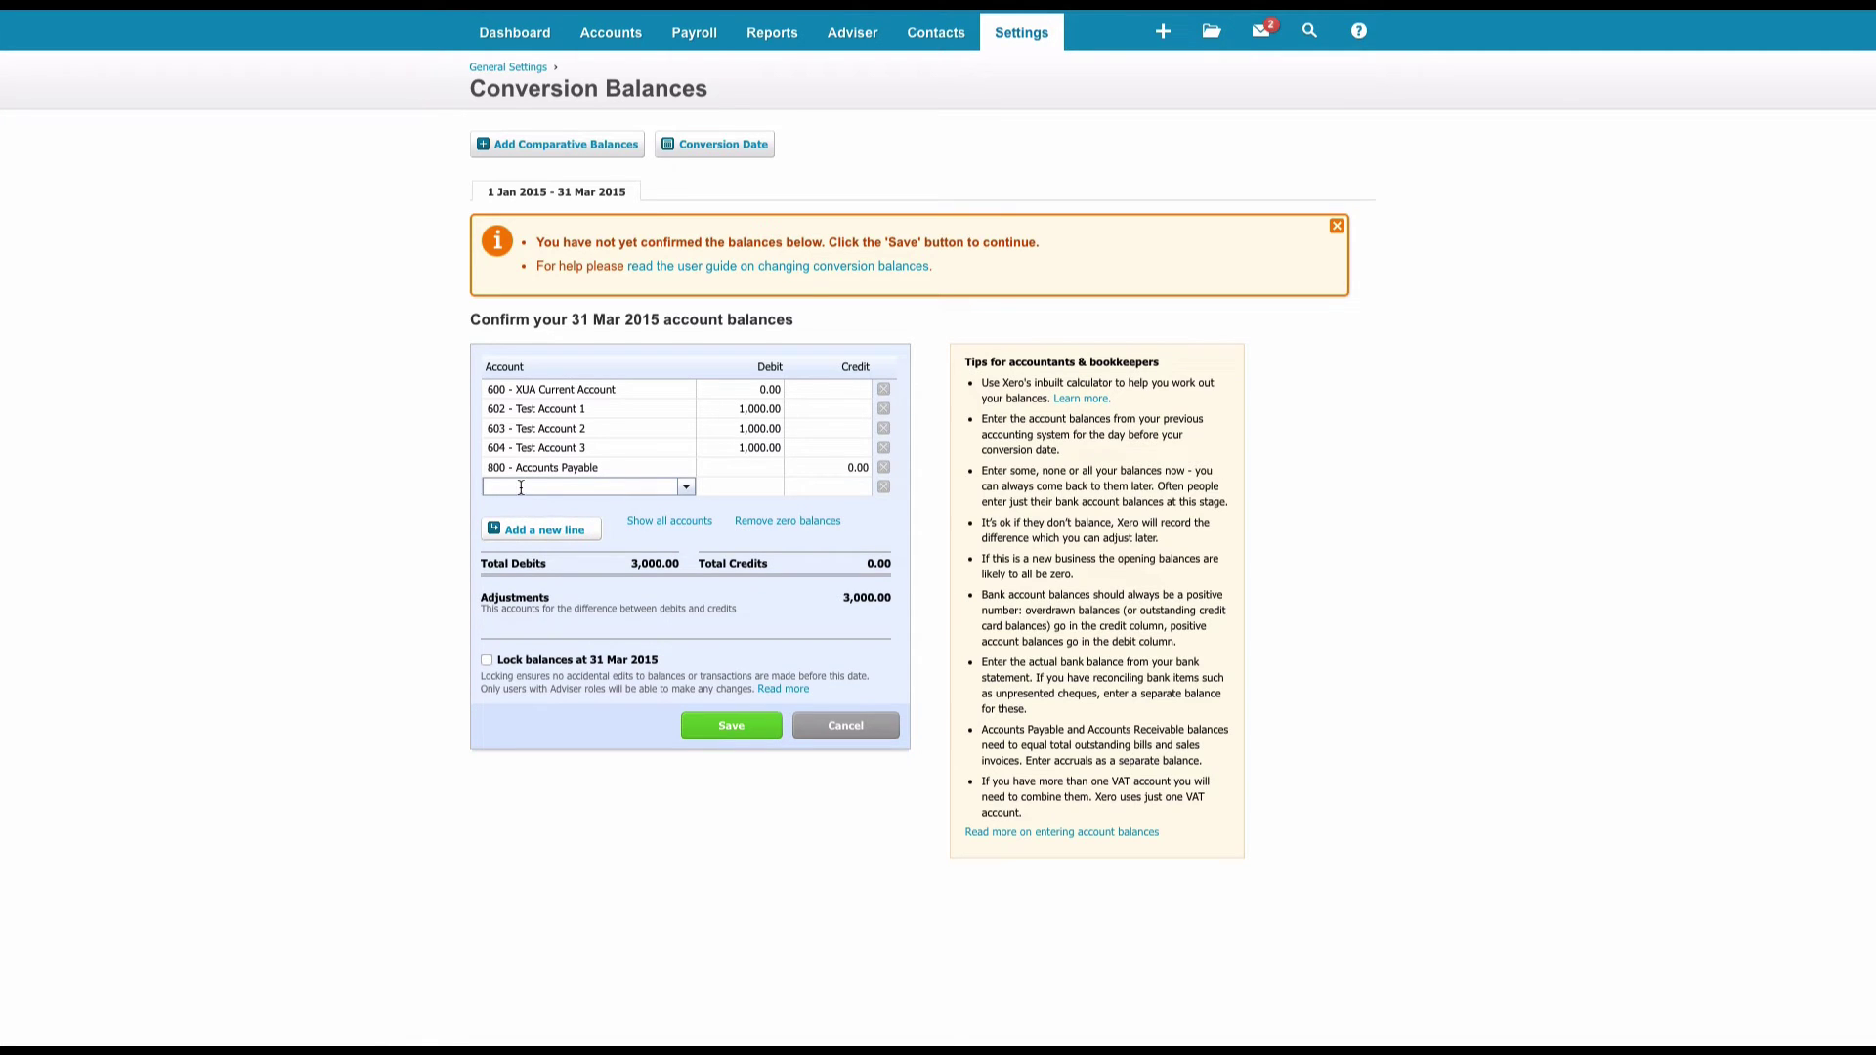
{"action": "left_click", "coordinate": [521, 487]}
{"action": "type", "text": "re"}
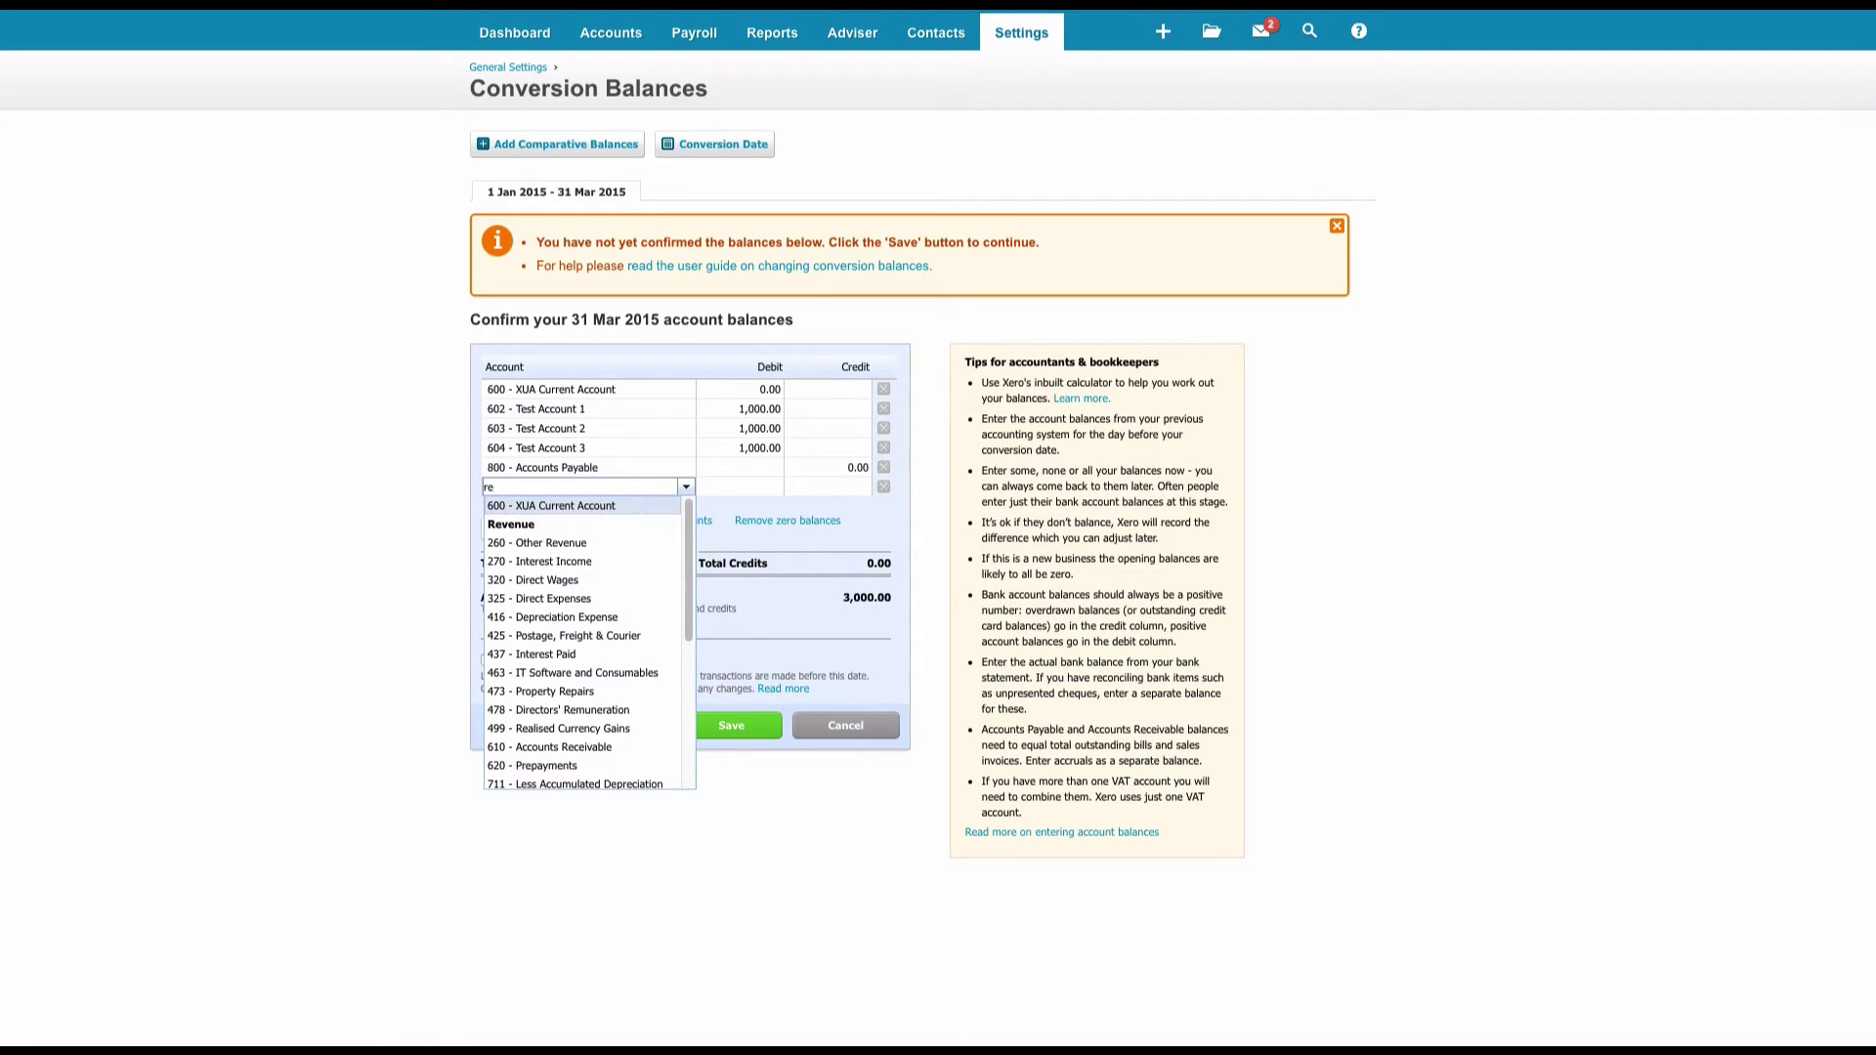
{"action": "type", "text": "ce"}
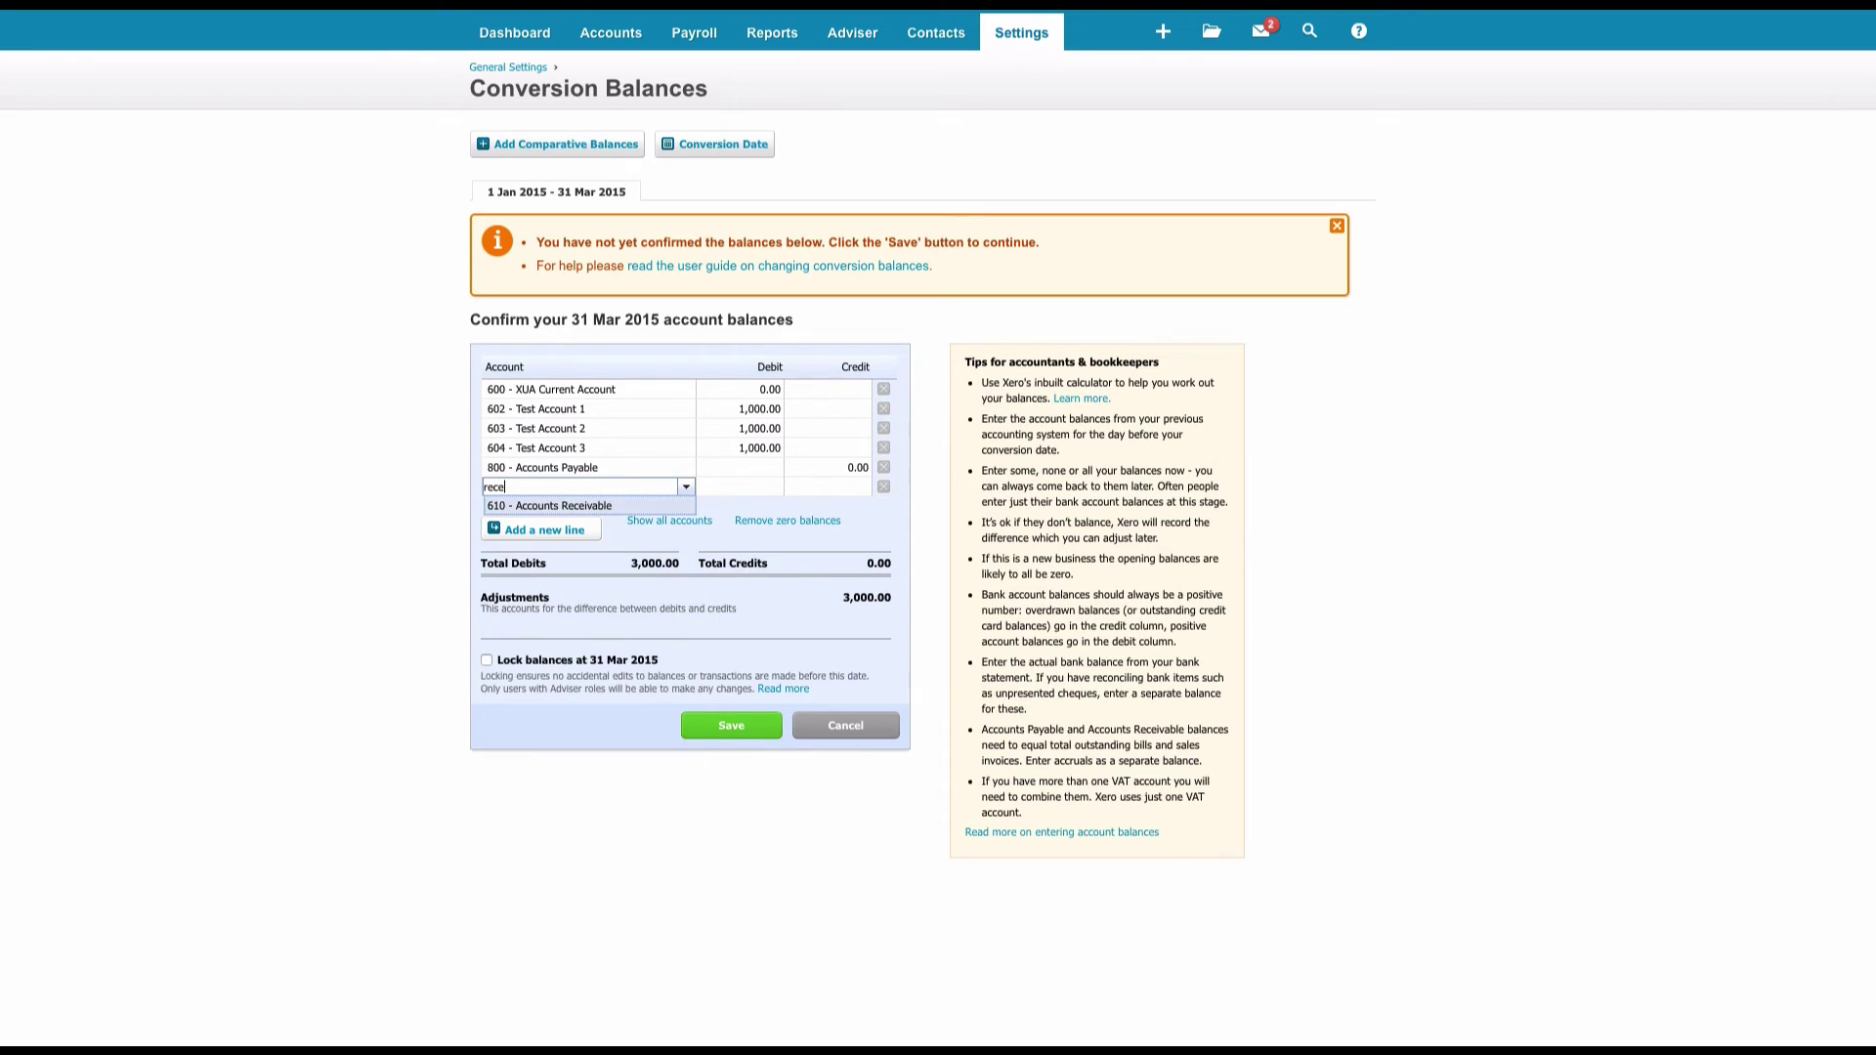
{"action": "left_click", "coordinate": [578, 506]}
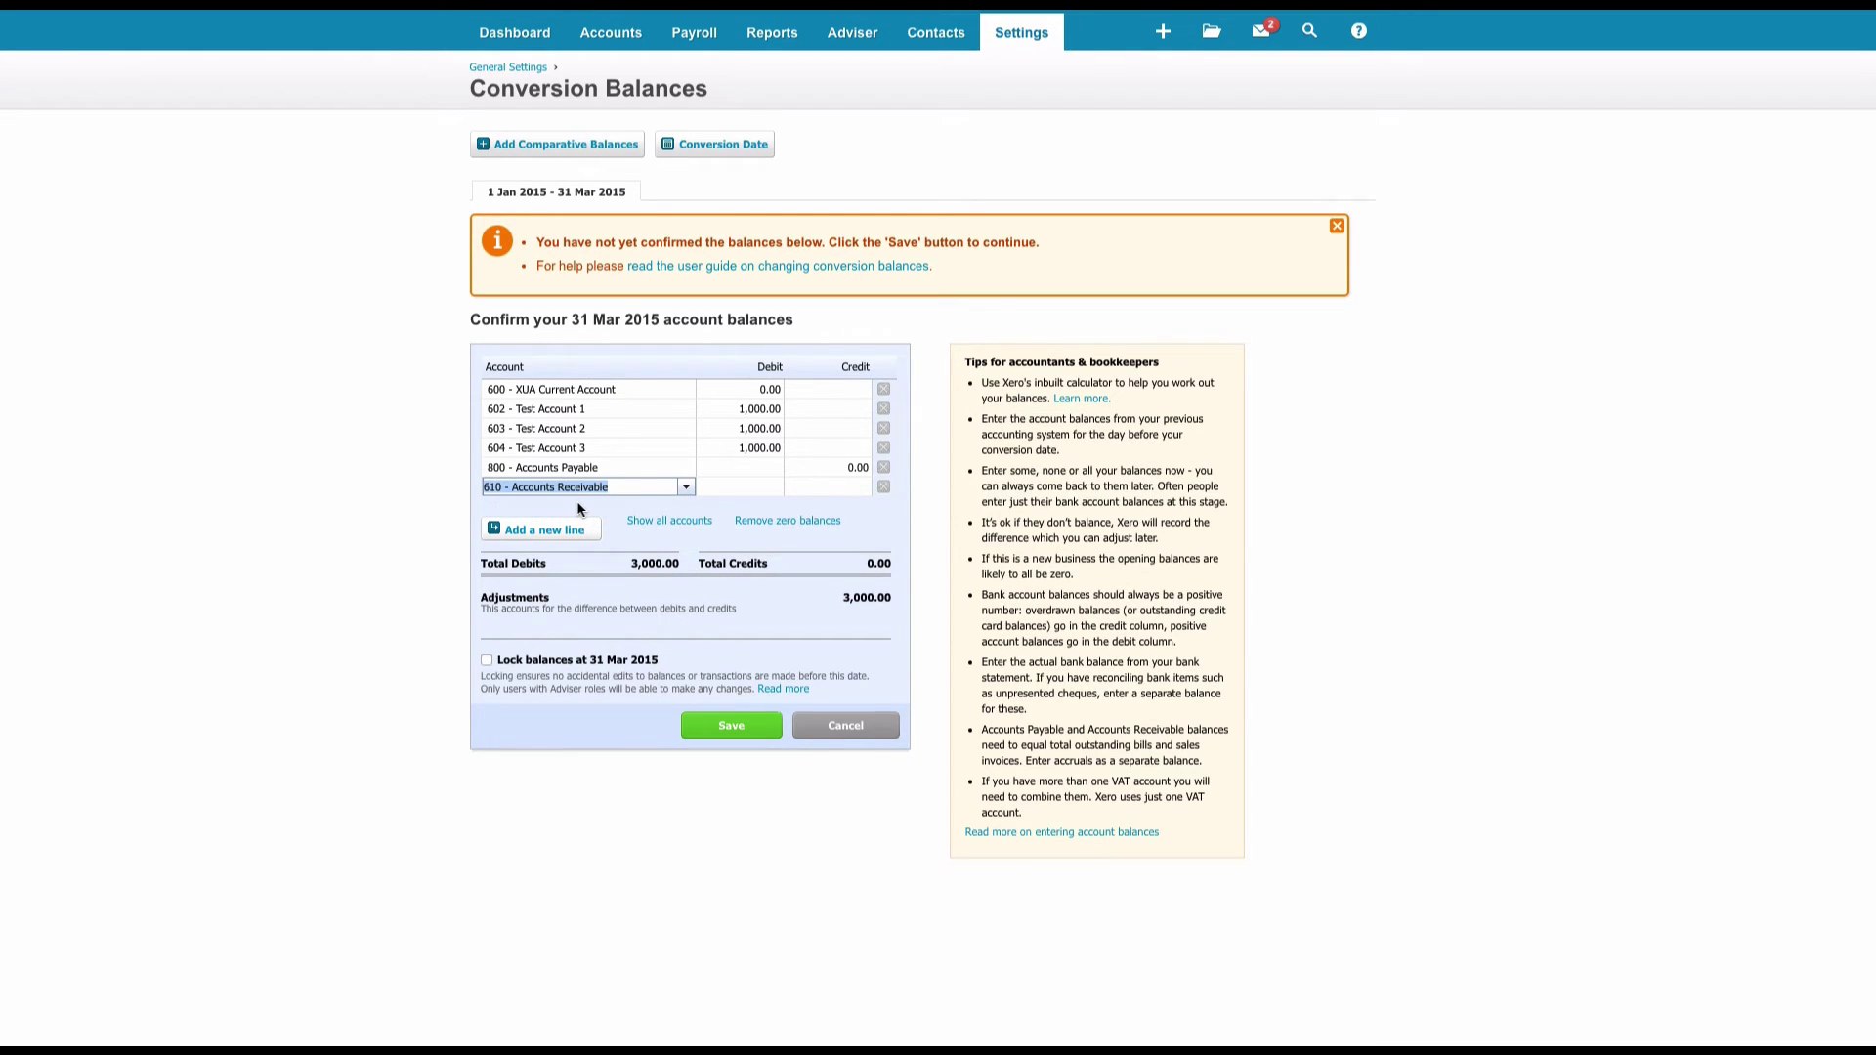
{"action": "key", "text": "Tab"}
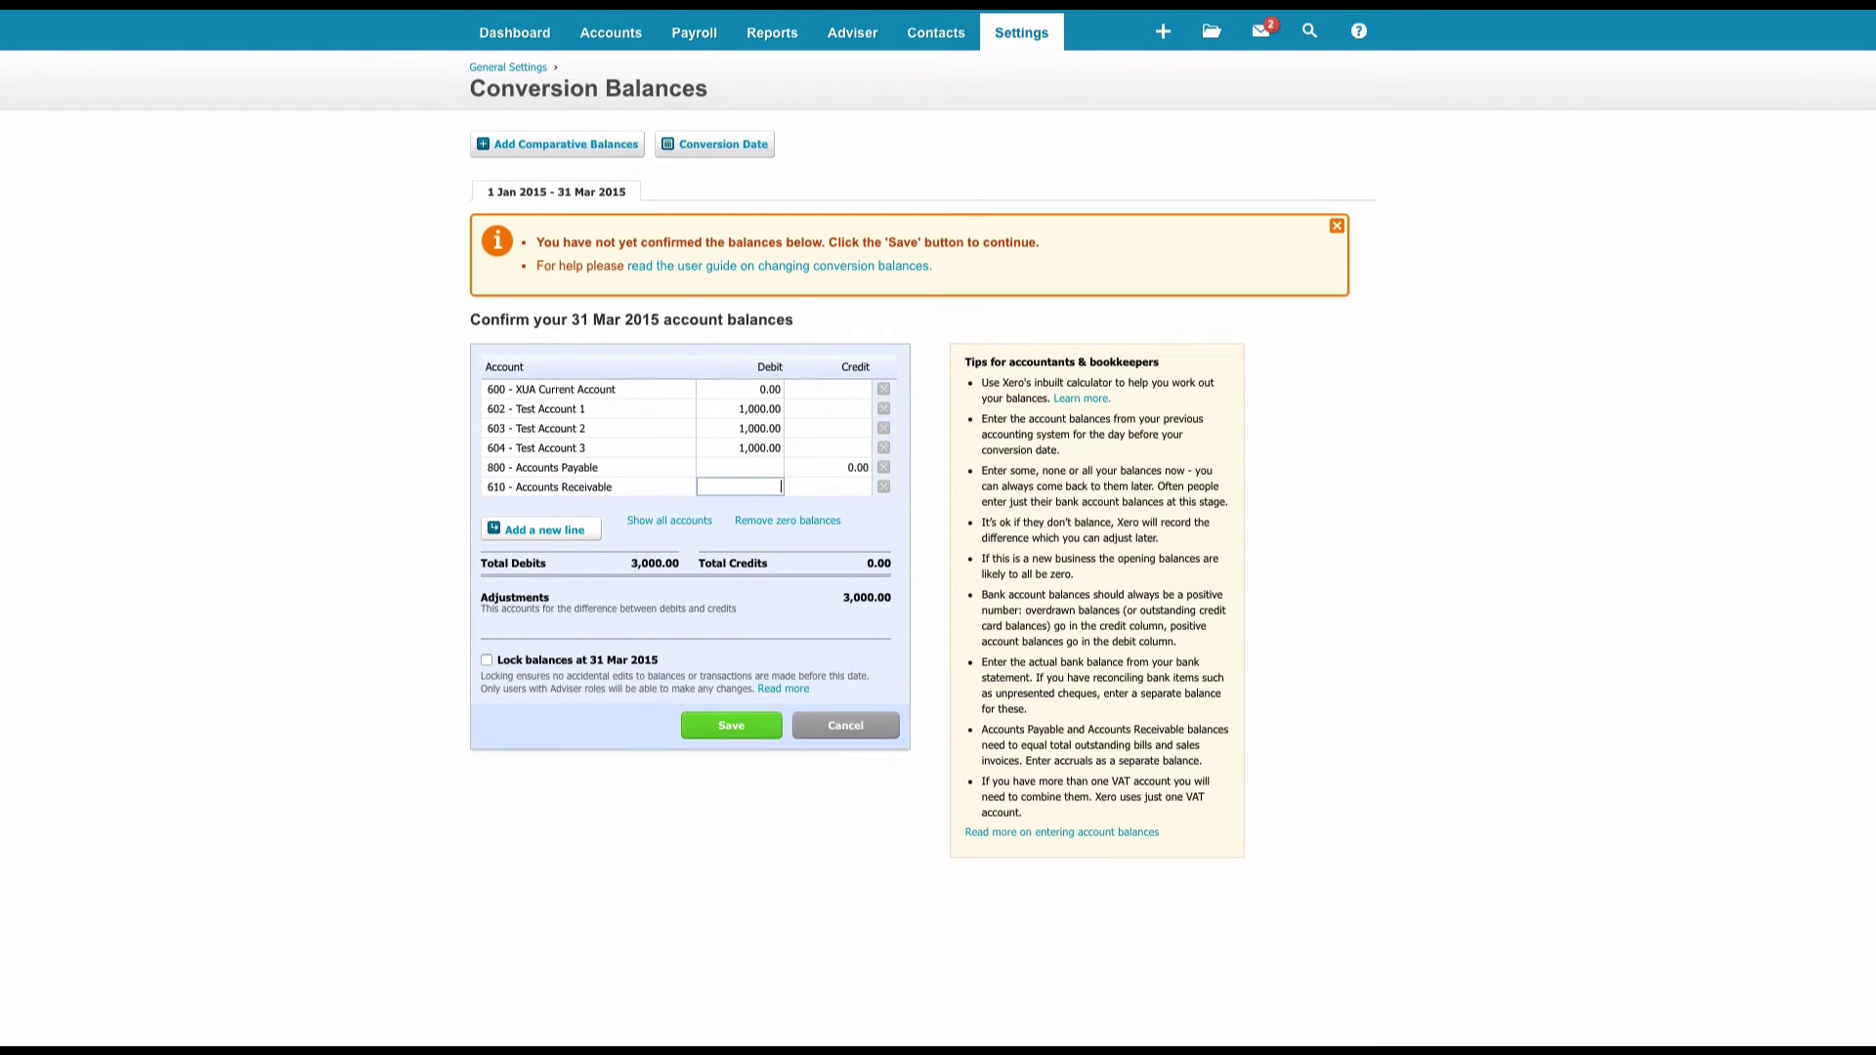
{"action": "type", "text": "4100"}
{"action": "key", "text": "Tab"}
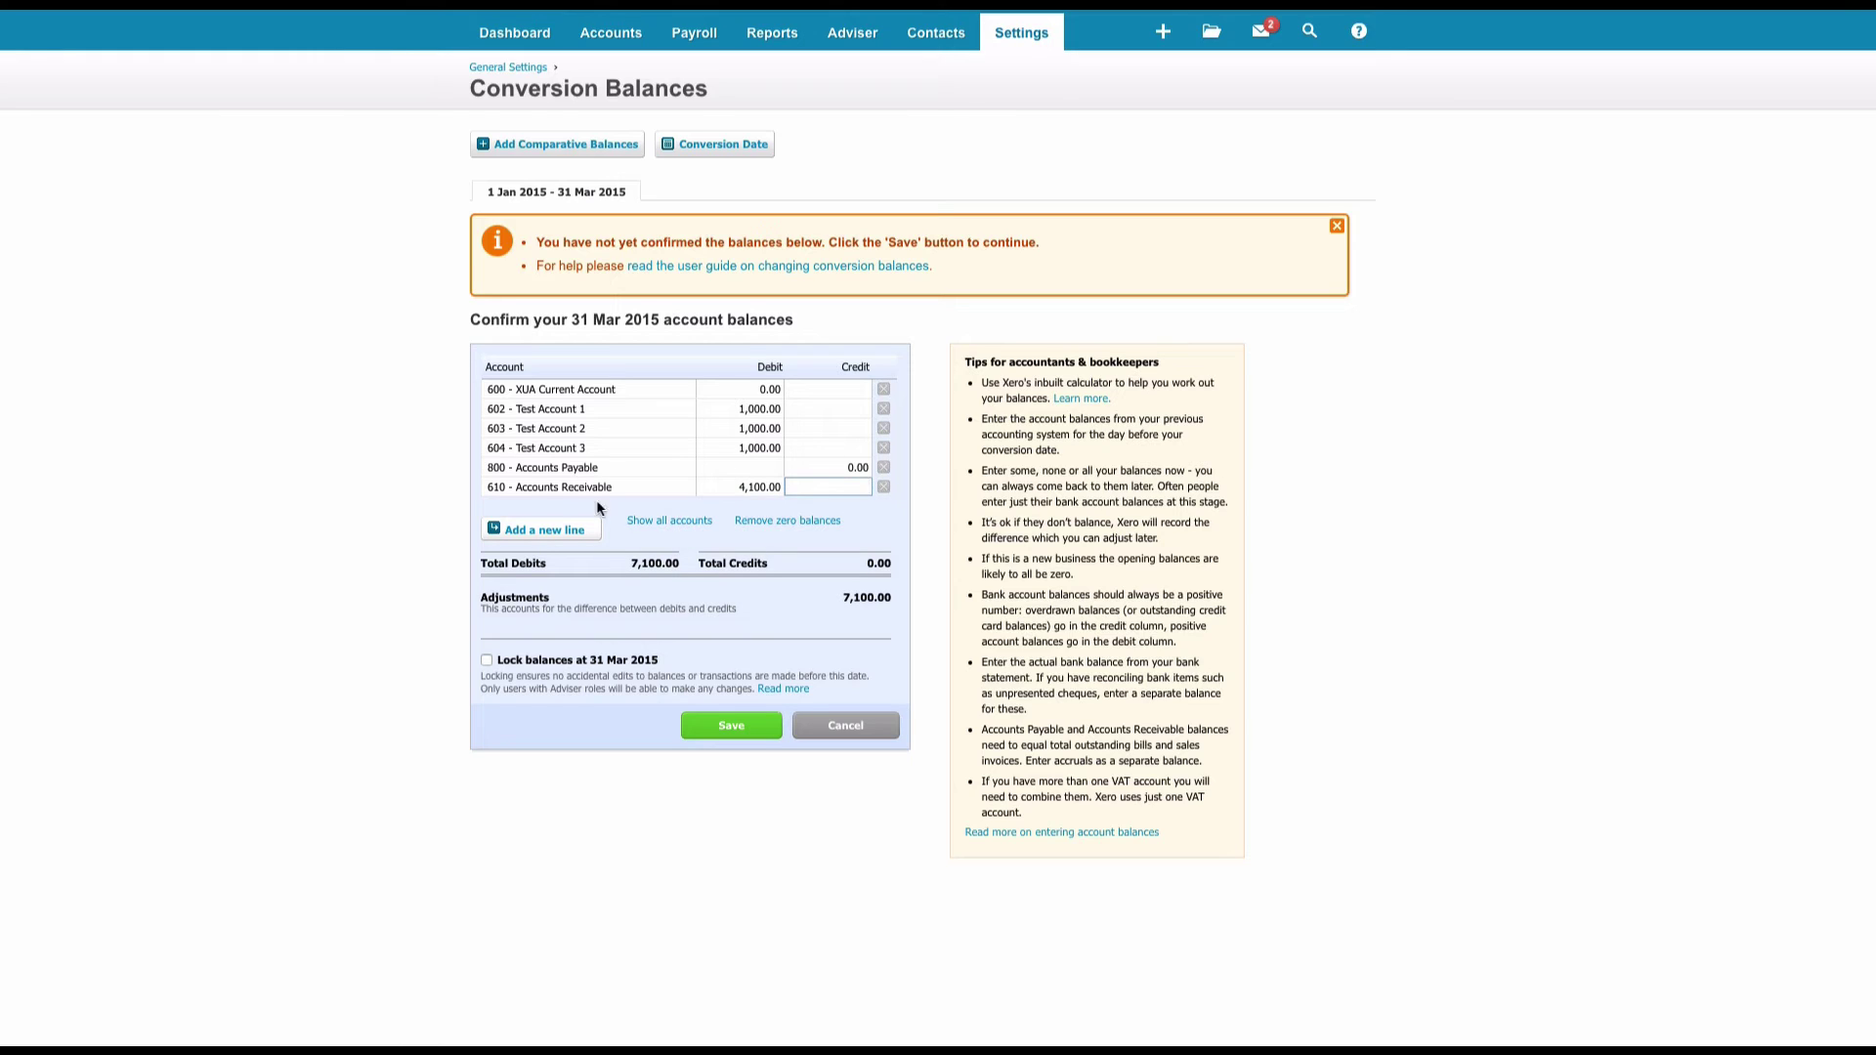
{"action": "left_click", "coordinate": [725, 728]}
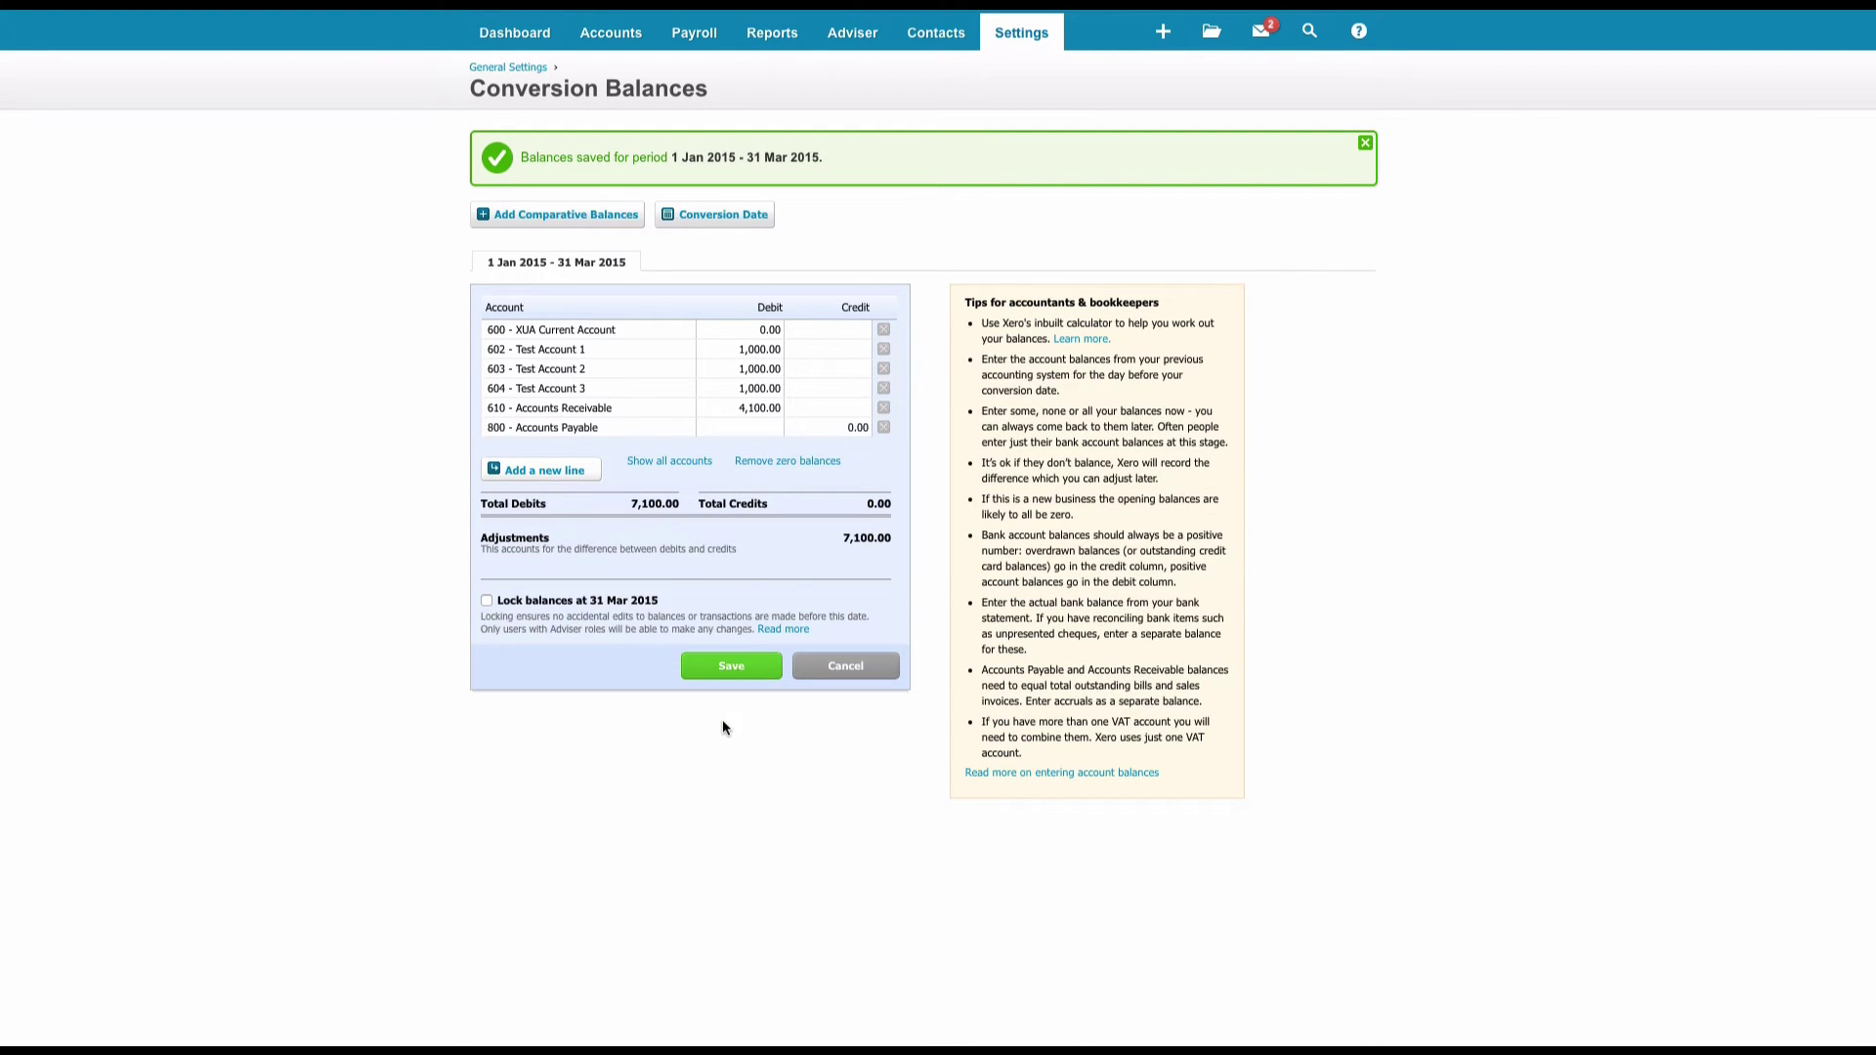
- Change the Accounts Receivable debit to 3,500 and save the conversion balances
{"action": "left_click", "coordinate": [754, 413]}
{"action": "type", "text": "3500"}
{"action": "key", "text": "Tab"}
{"action": "left_click", "coordinate": [731, 667]}
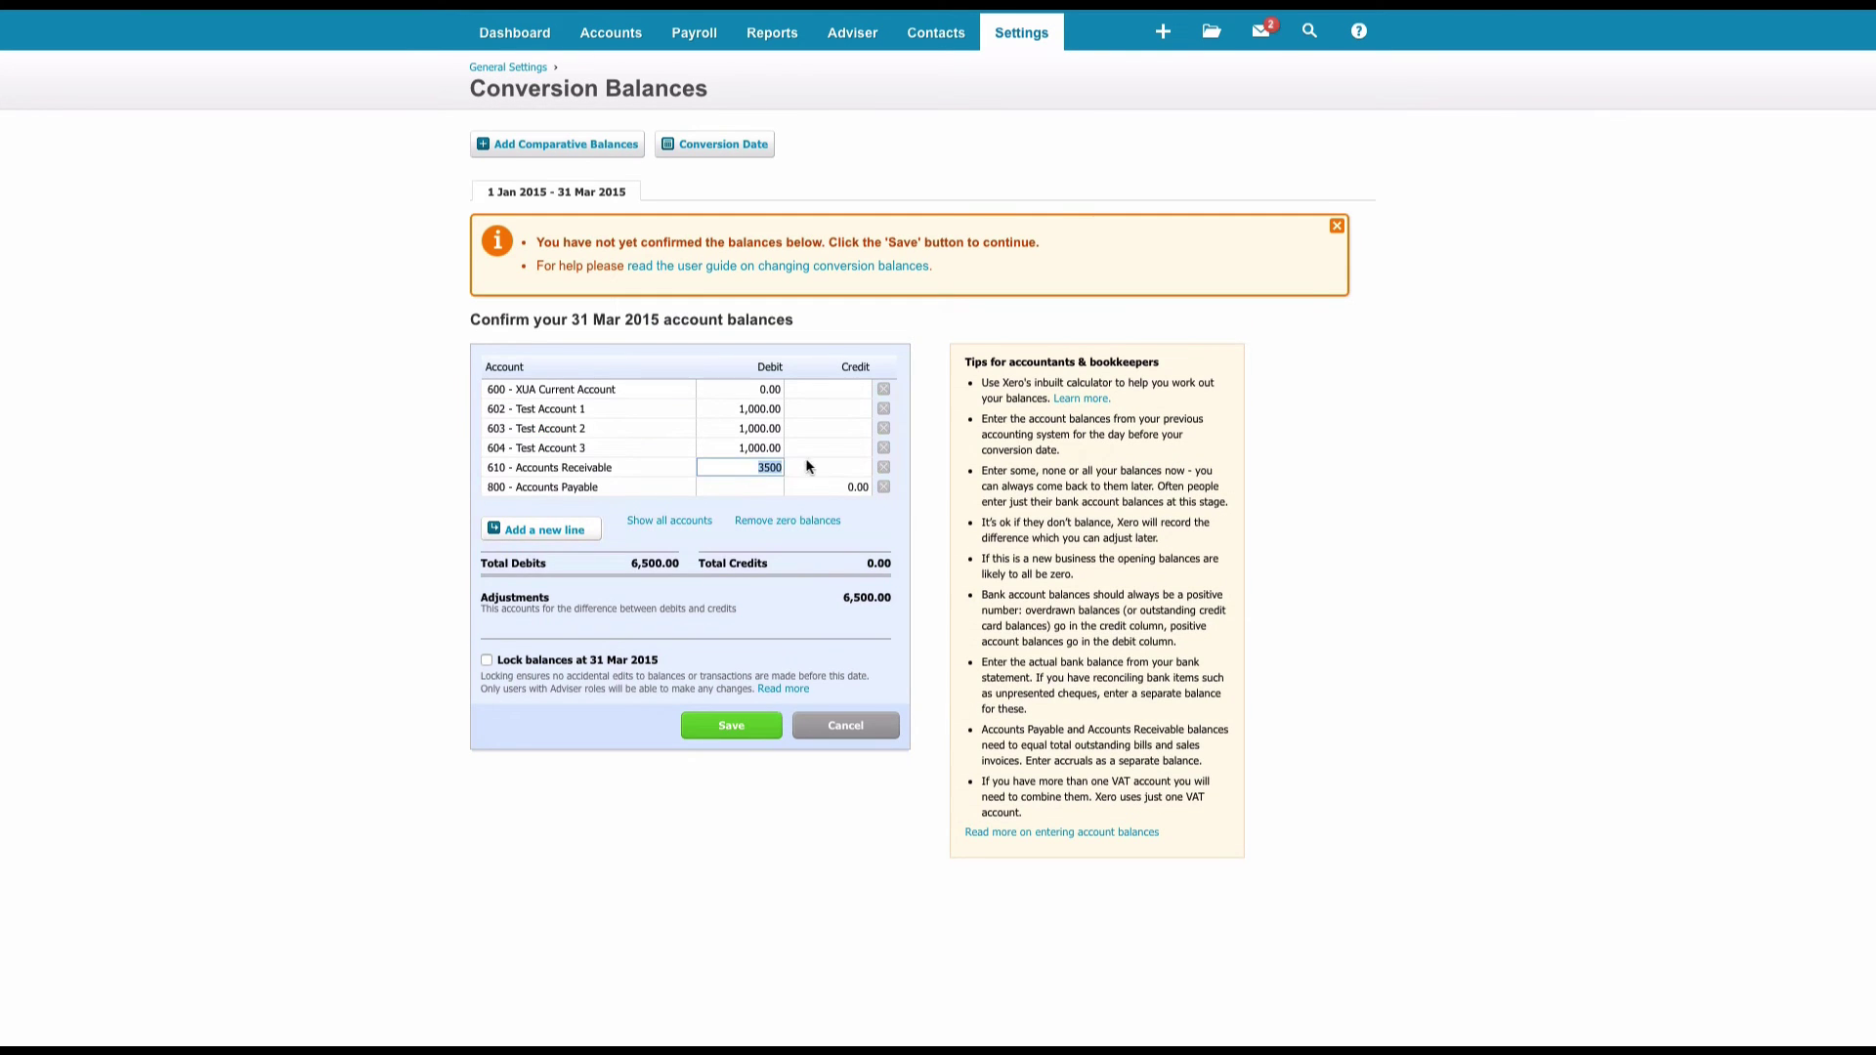
- Set the Accounts Receivable debit back to 4,100 and save the conversion balances
{"action": "left_click", "coordinate": [753, 469]}
{"action": "type", "text": "4,100"}
{"action": "key", "text": "Tab"}
{"action": "left_click", "coordinate": [741, 723]}
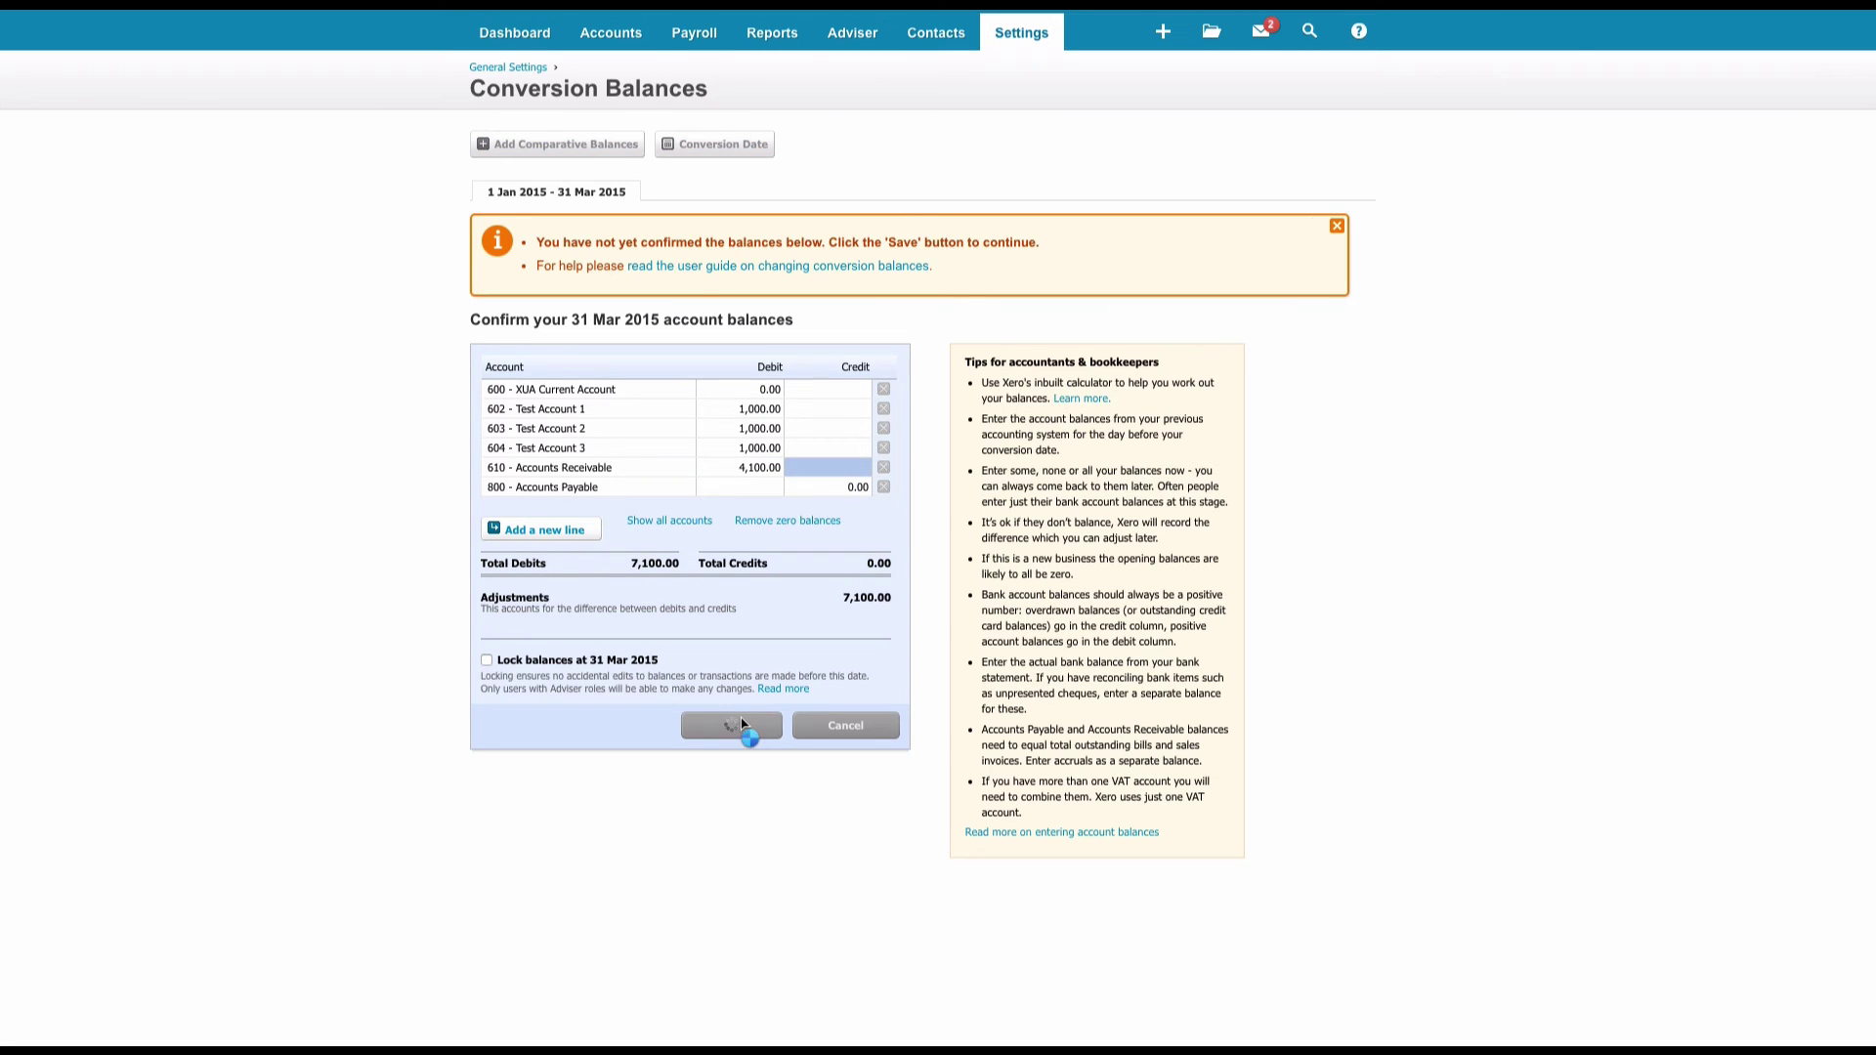